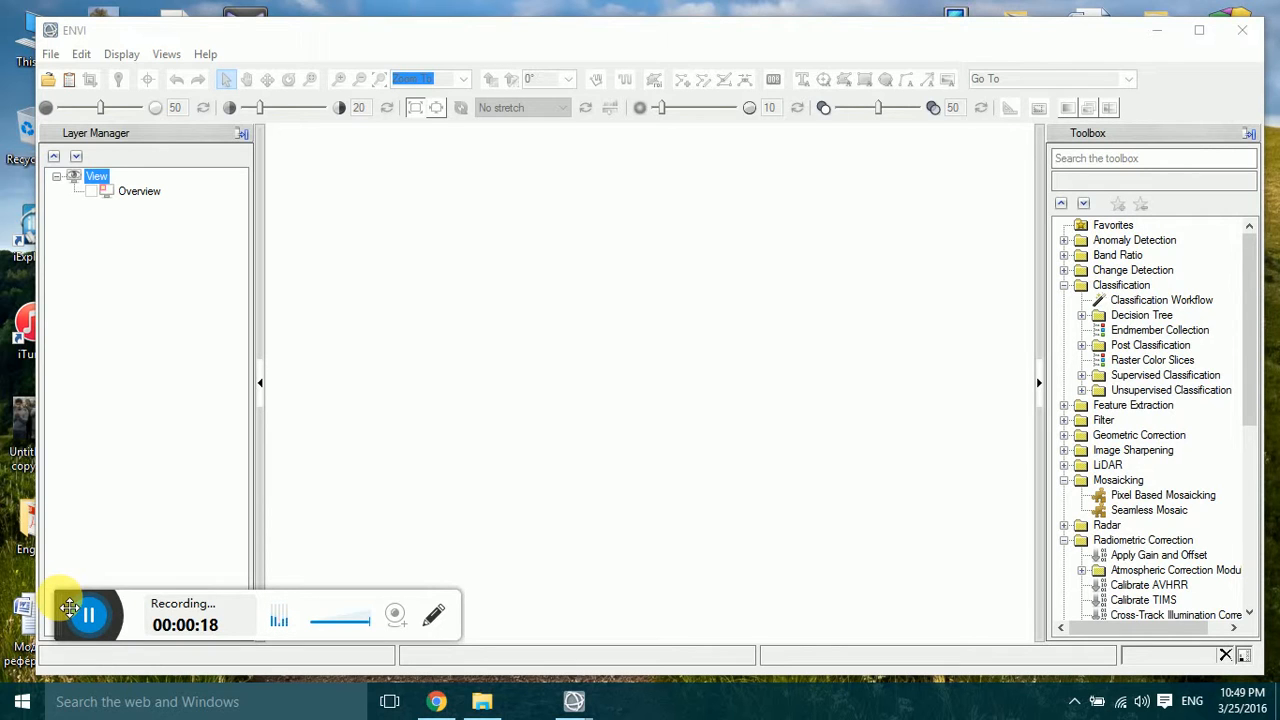
drag(69, 607, 71, 609)
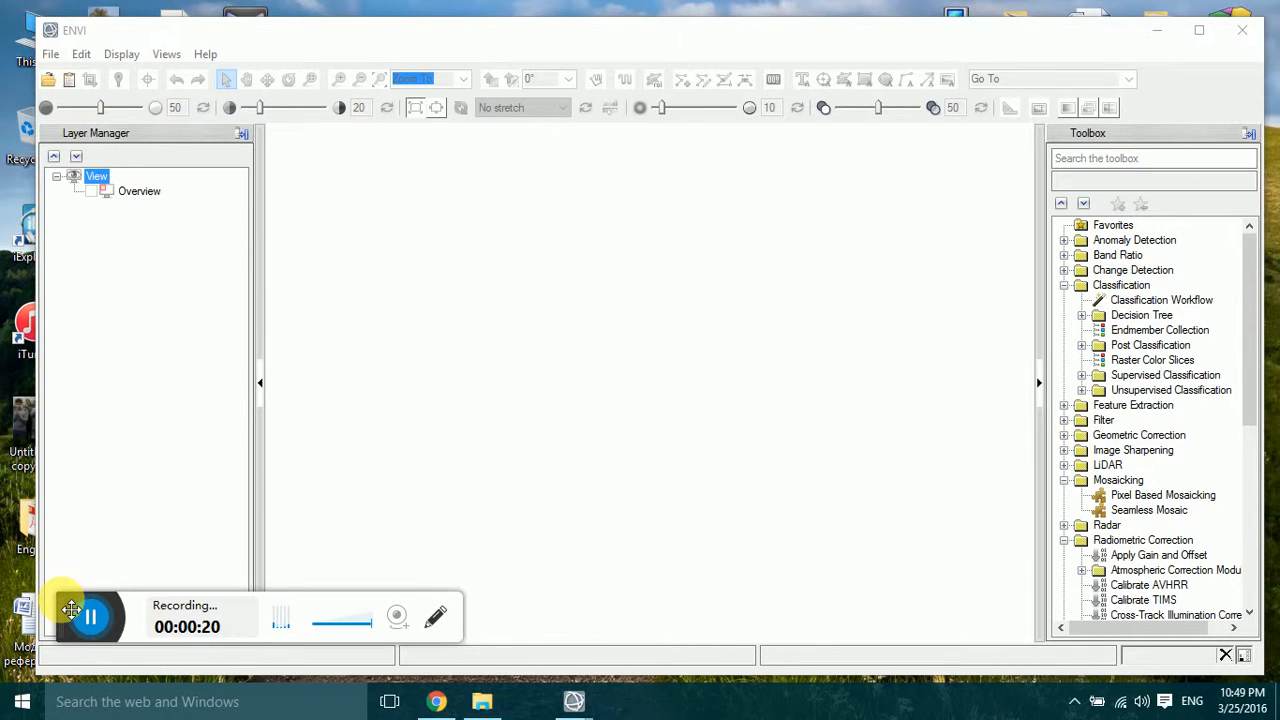
drag(71, 609, 54, 612)
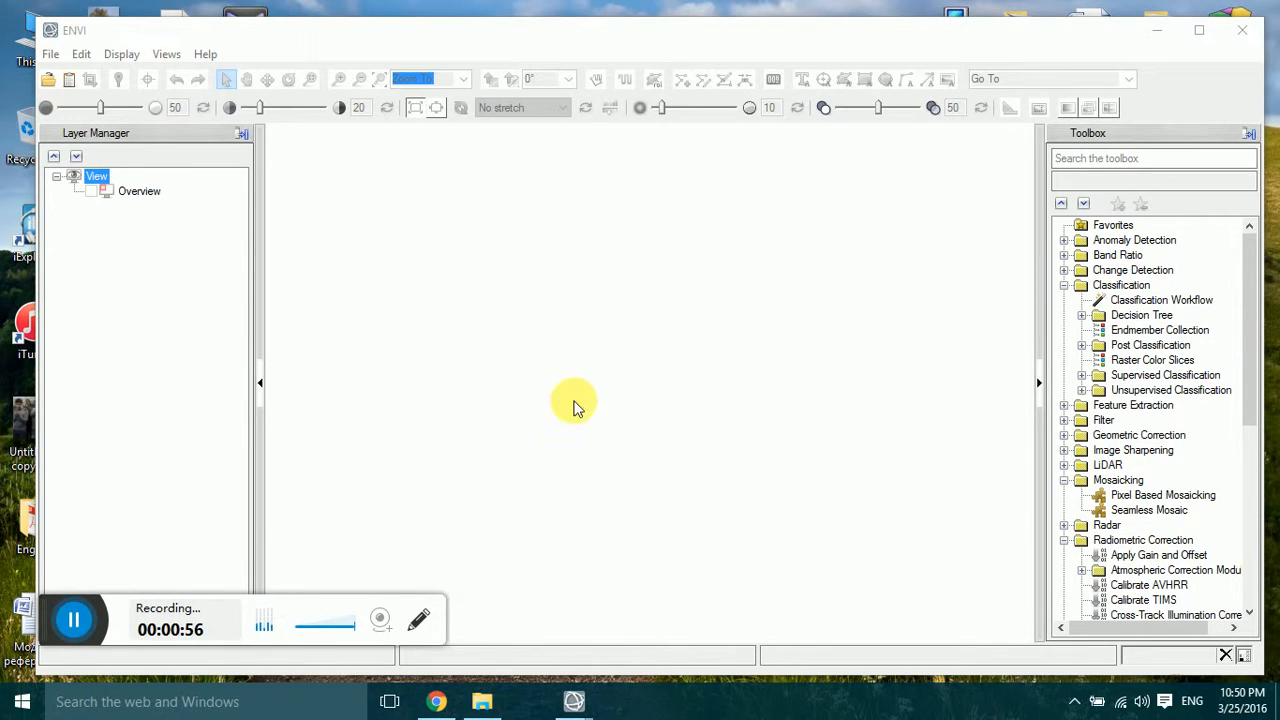
click(48, 56)
mouse_move(195, 98)
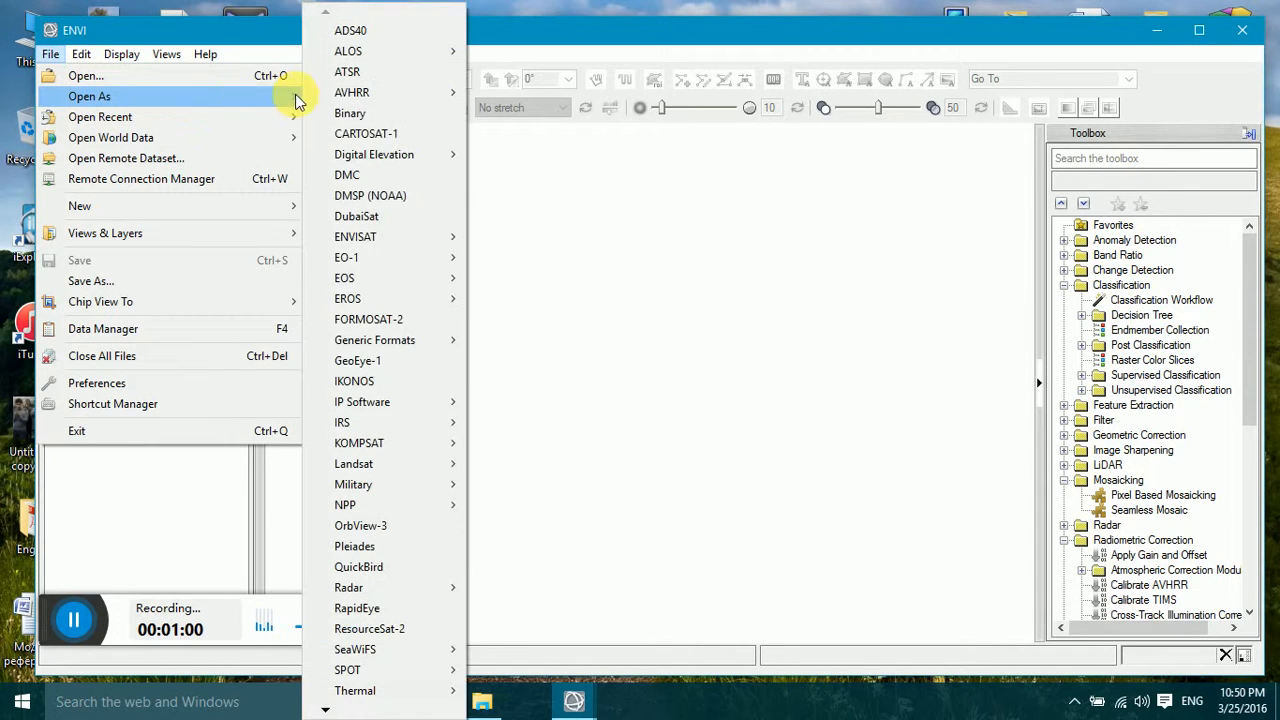
mouse_move(387, 470)
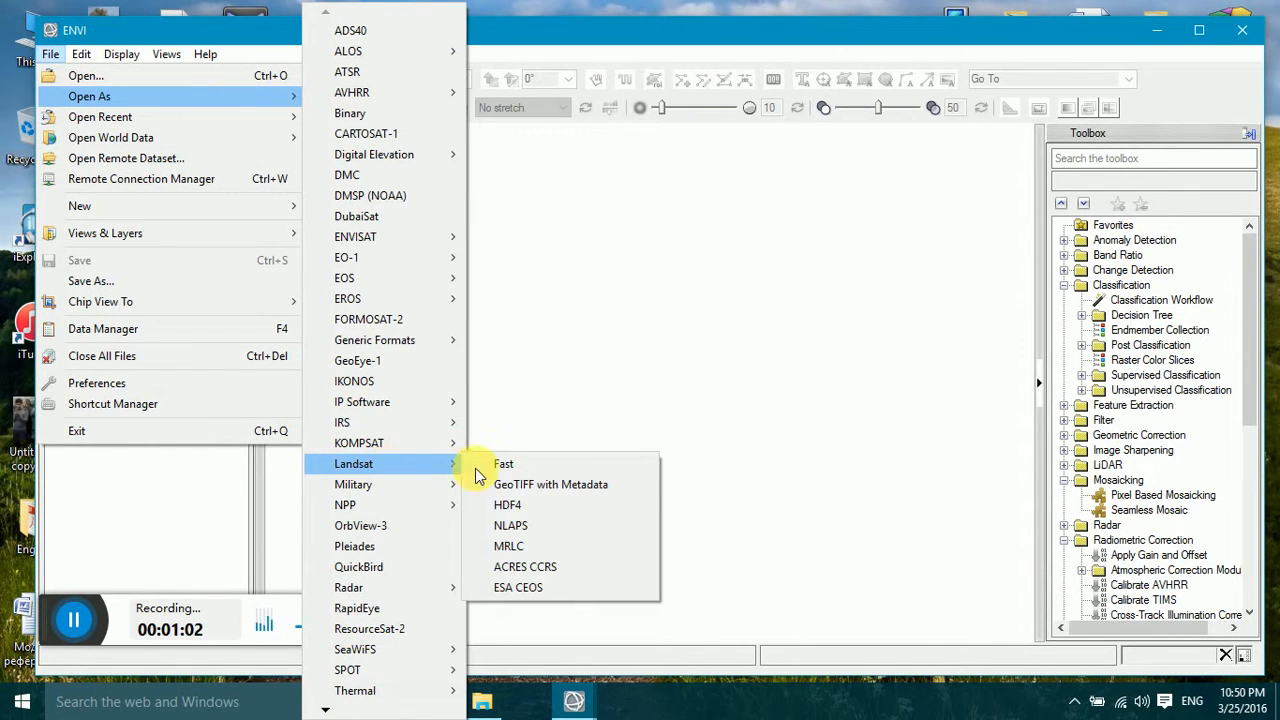
click(565, 487)
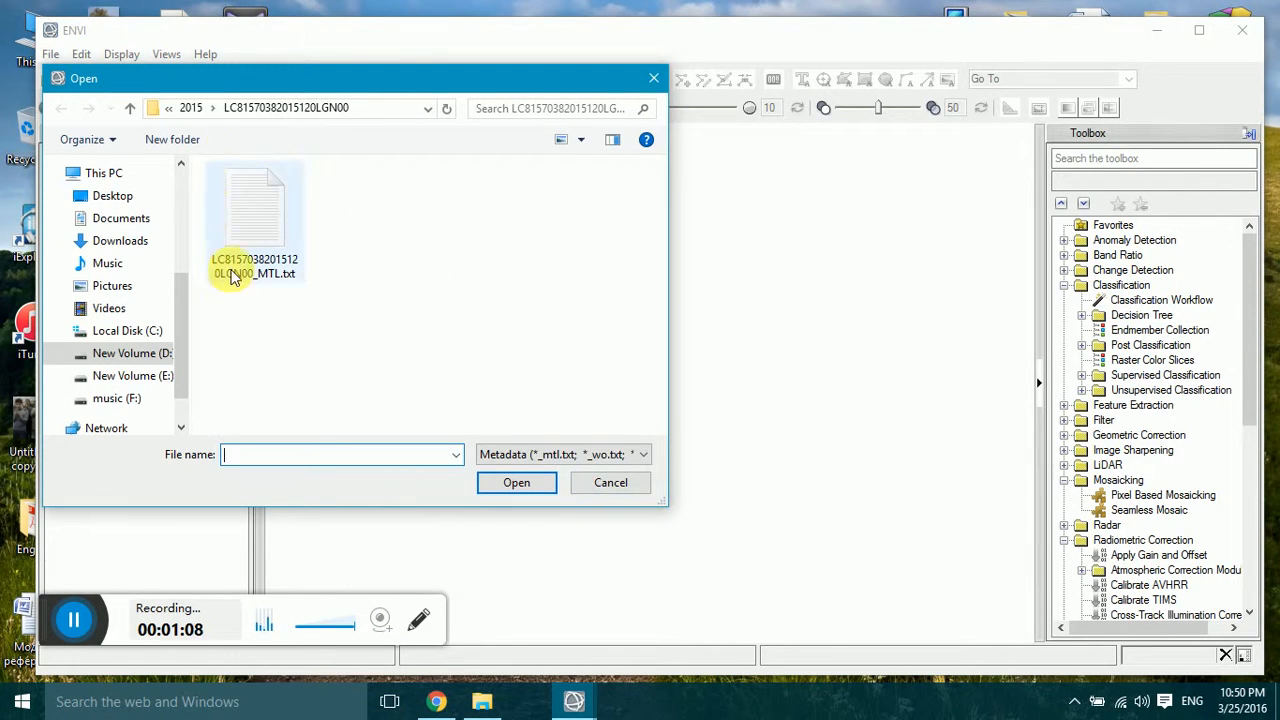
click(273, 234)
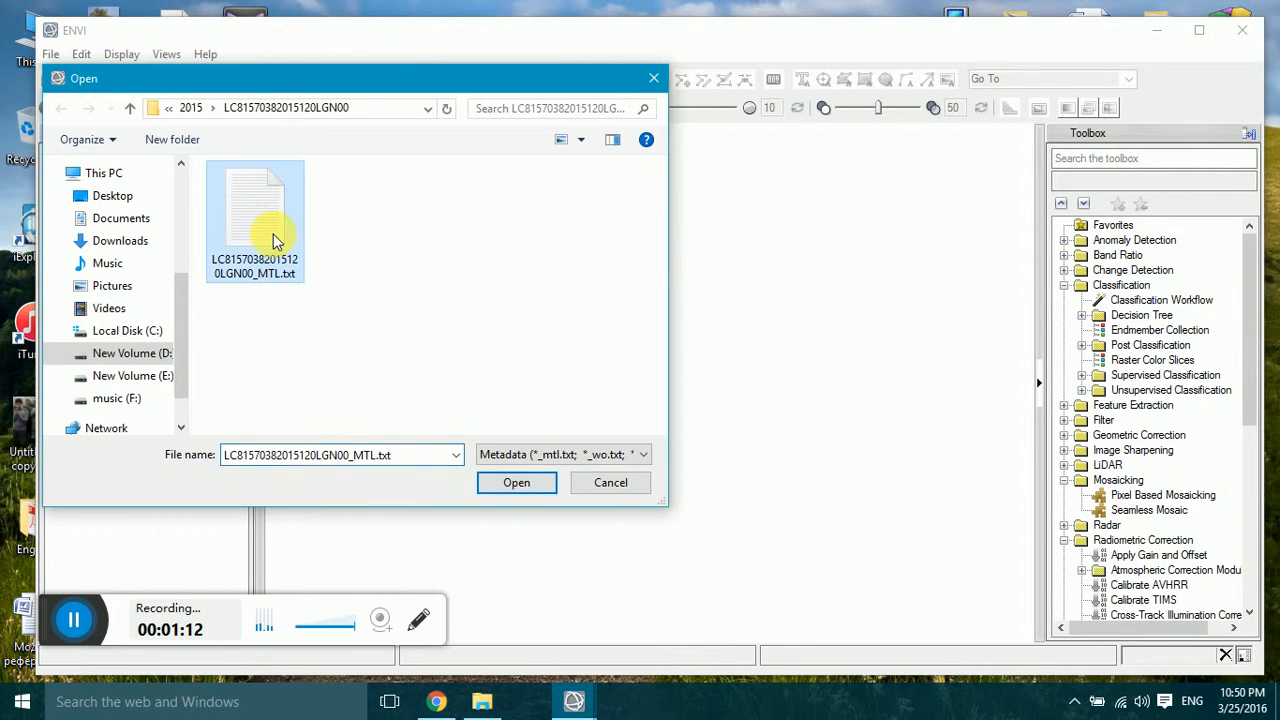
click(531, 488)
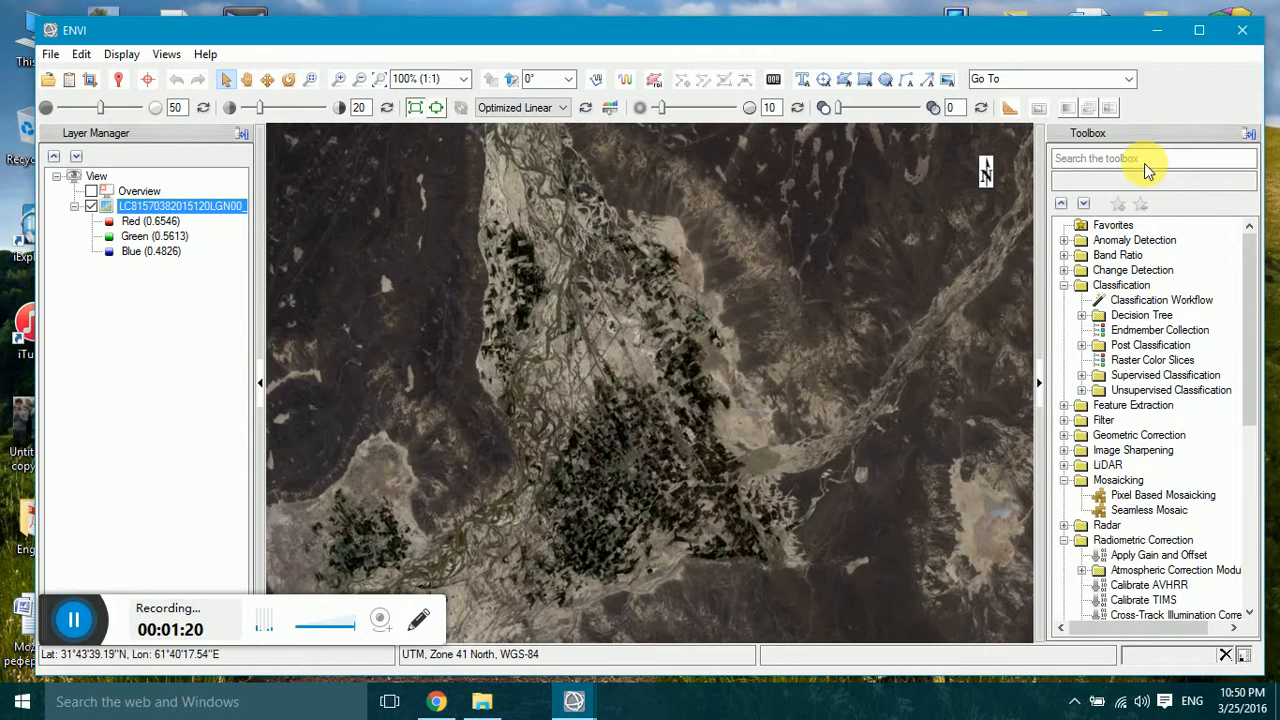
Step: Search the toolbox for "calib" and start Radiometric Calibration on the full-extent MultiSpectral image with all seven bands
click(1150, 160)
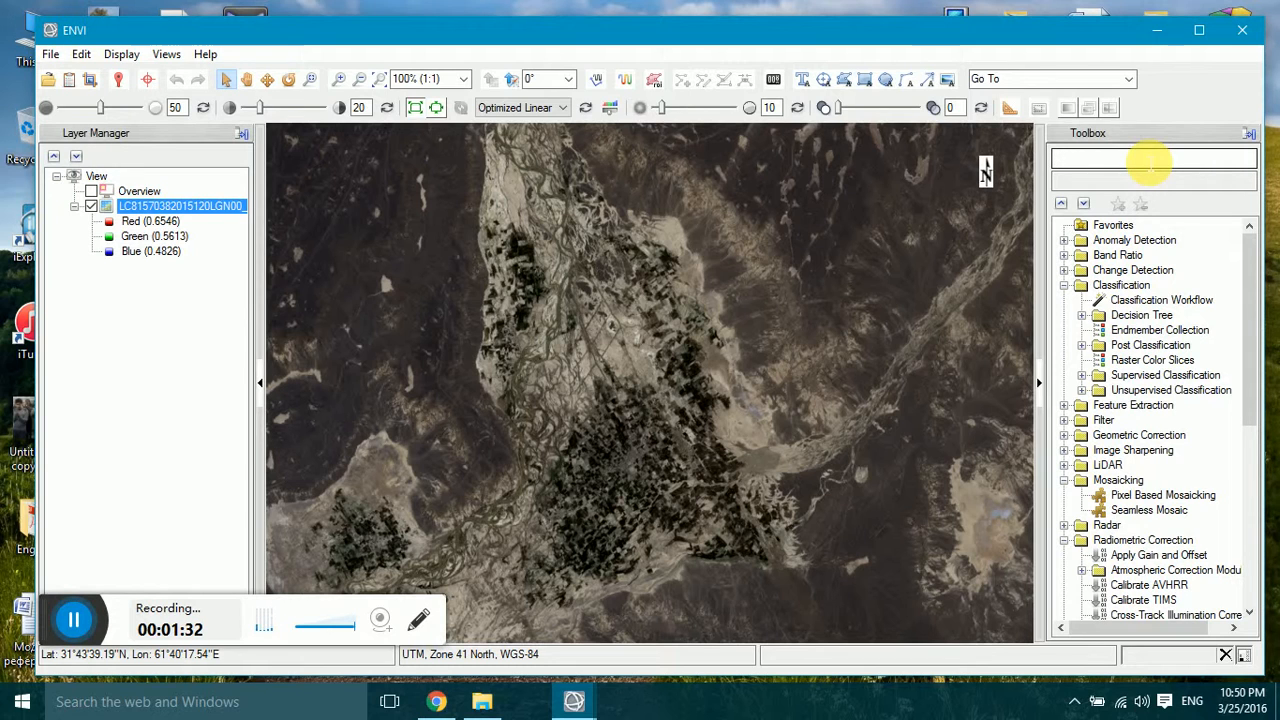
text(cla)
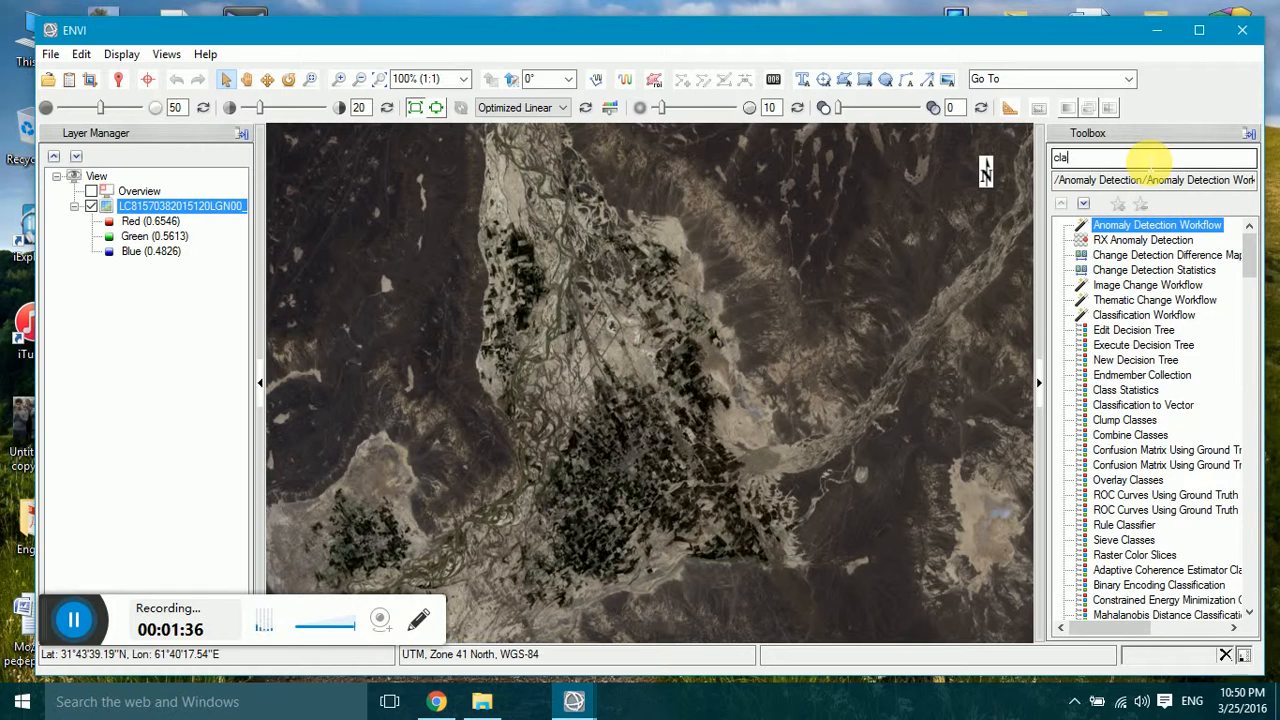
key(BackSpace)
text(la)
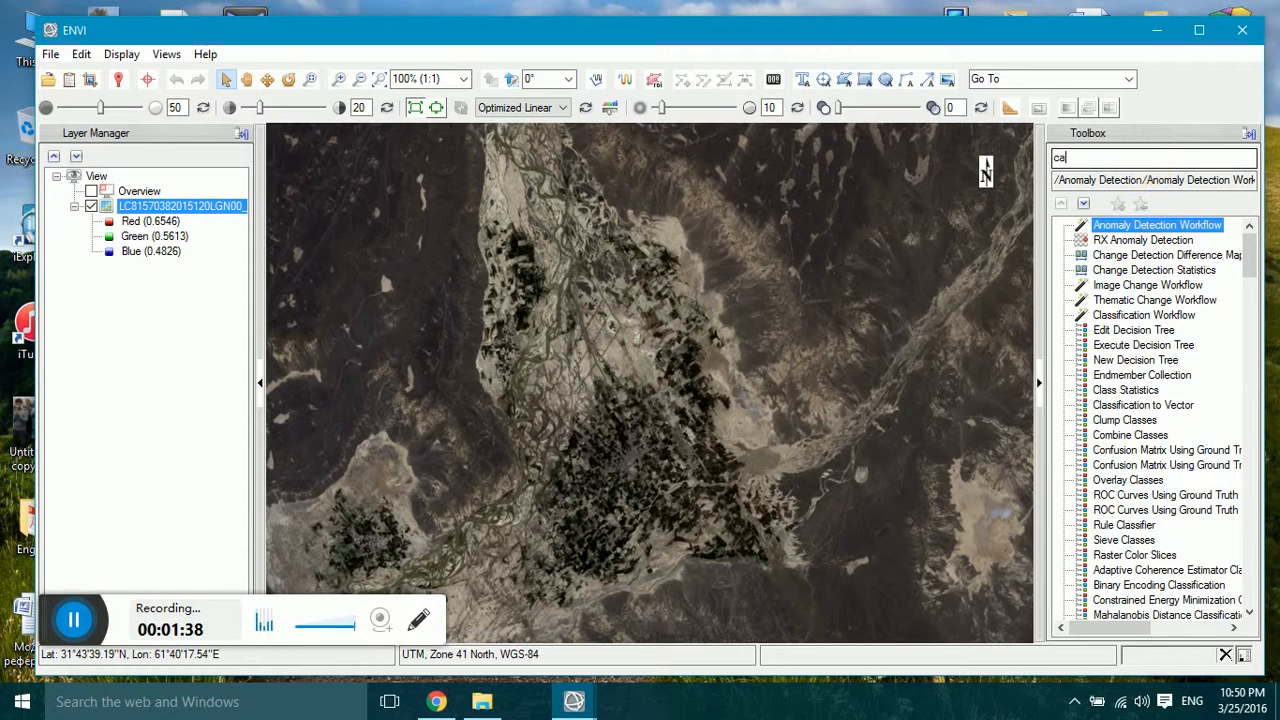
text(ib)
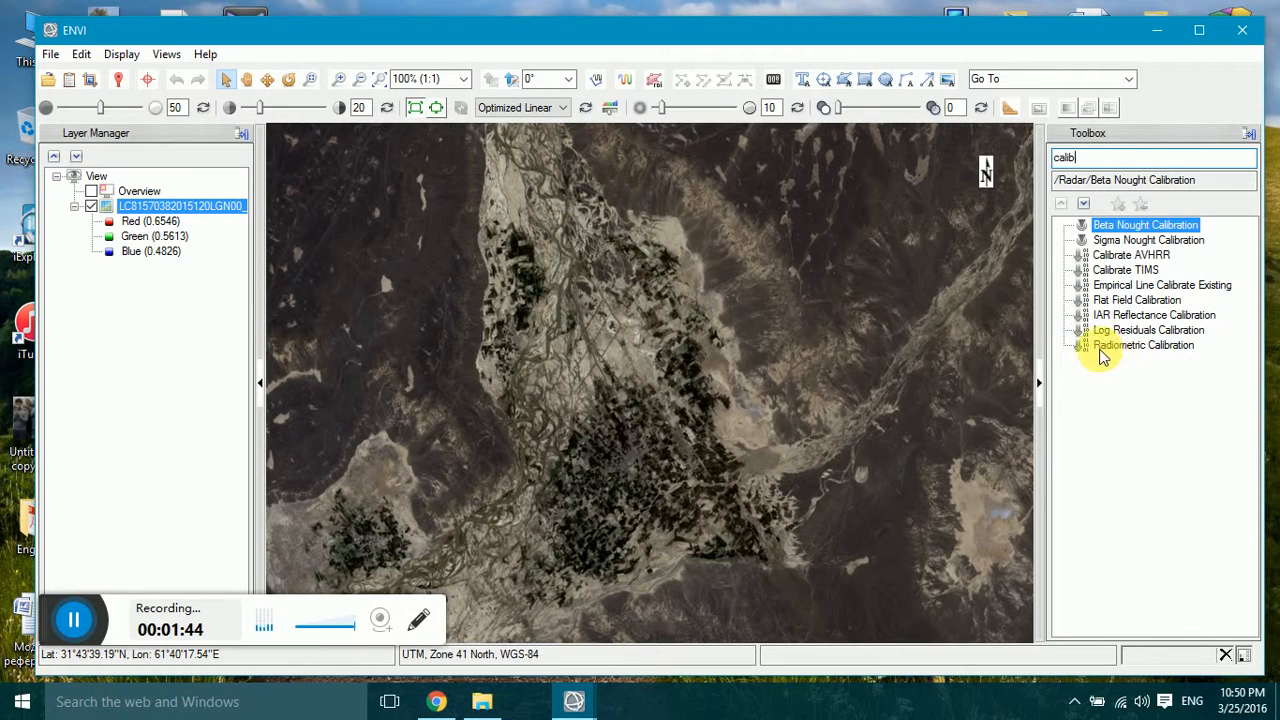
click(1160, 350)
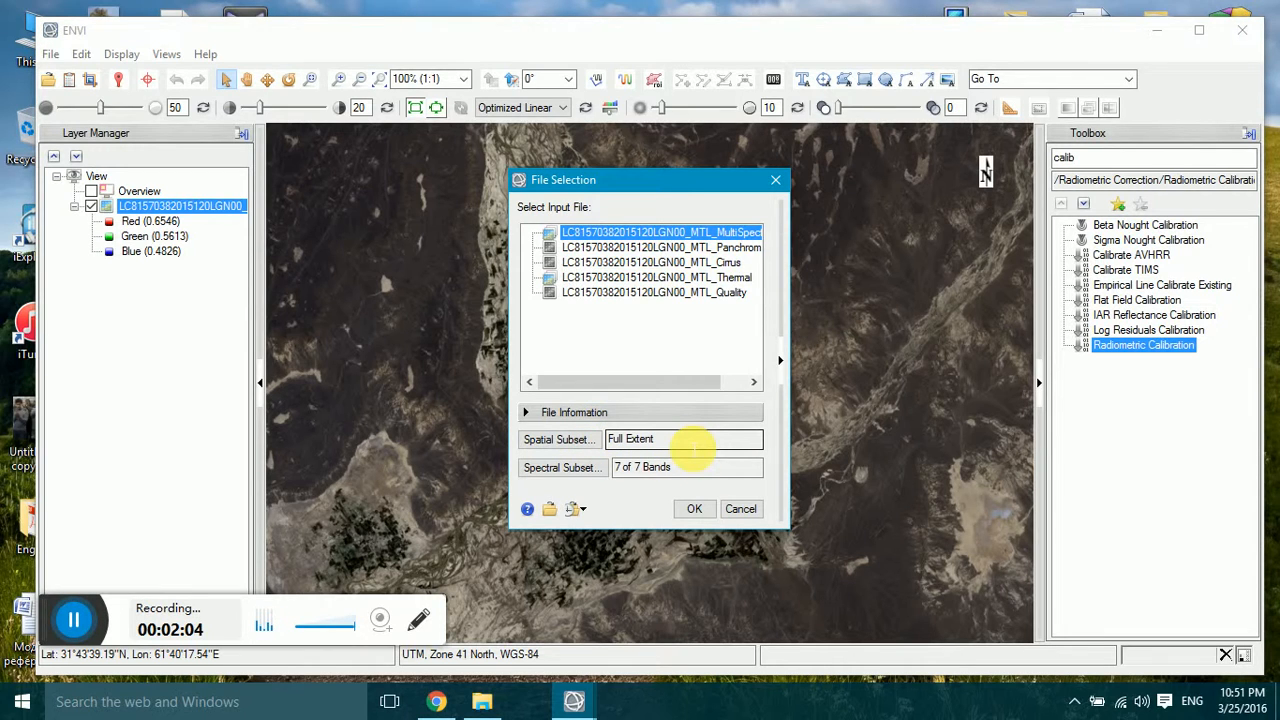
click(692, 511)
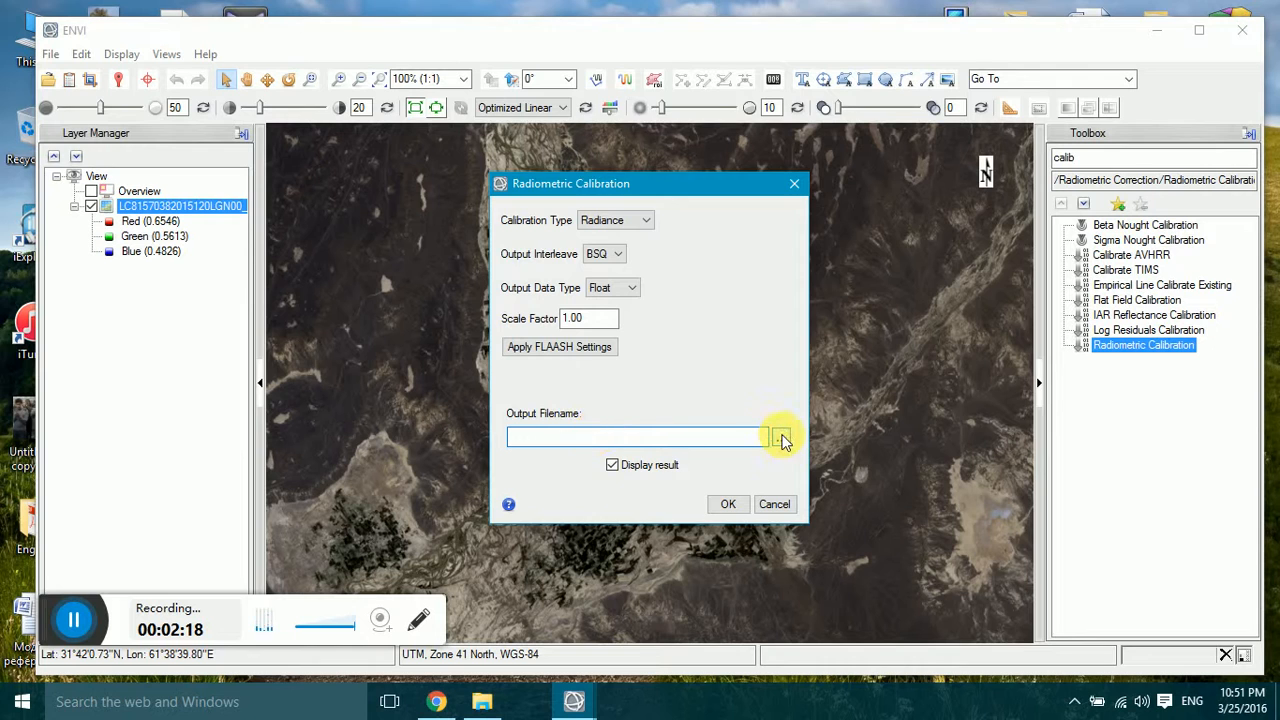
Step: Set the calibration output file to Calibrate38 in the images\2015\ENVI folder
click(781, 438)
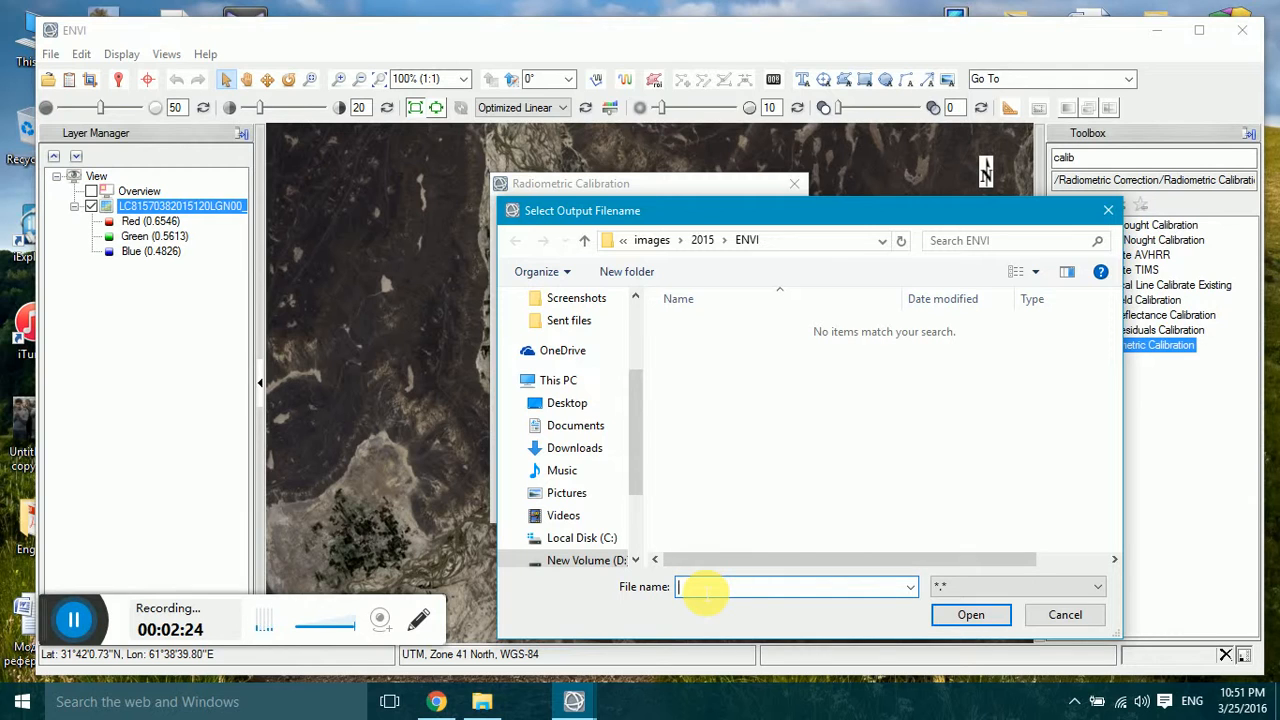
text(Cal)
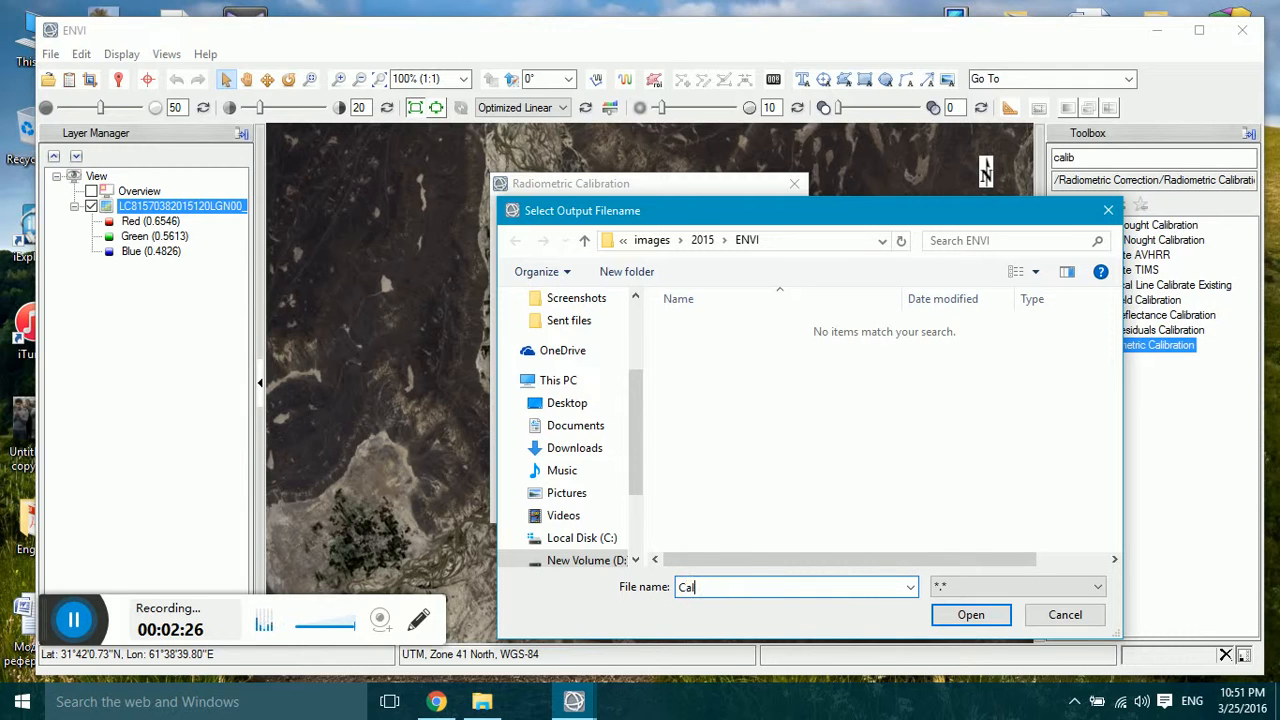
text(ibrate38)
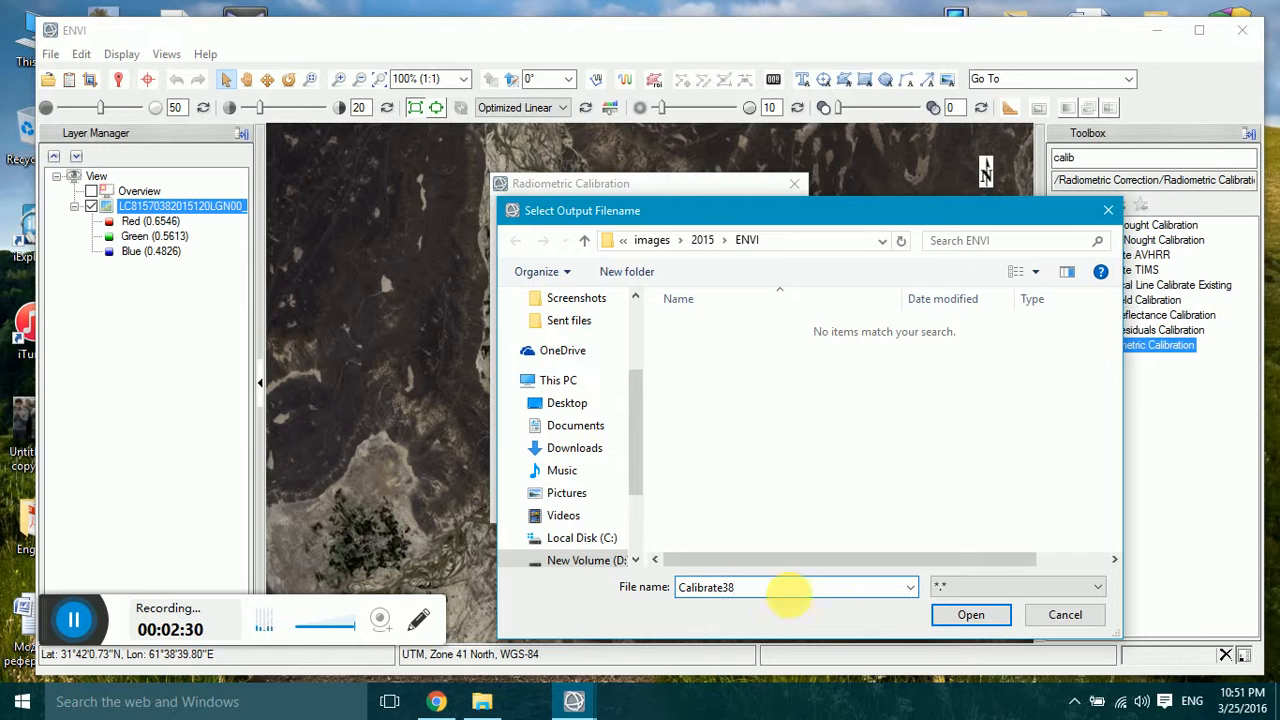
click(971, 614)
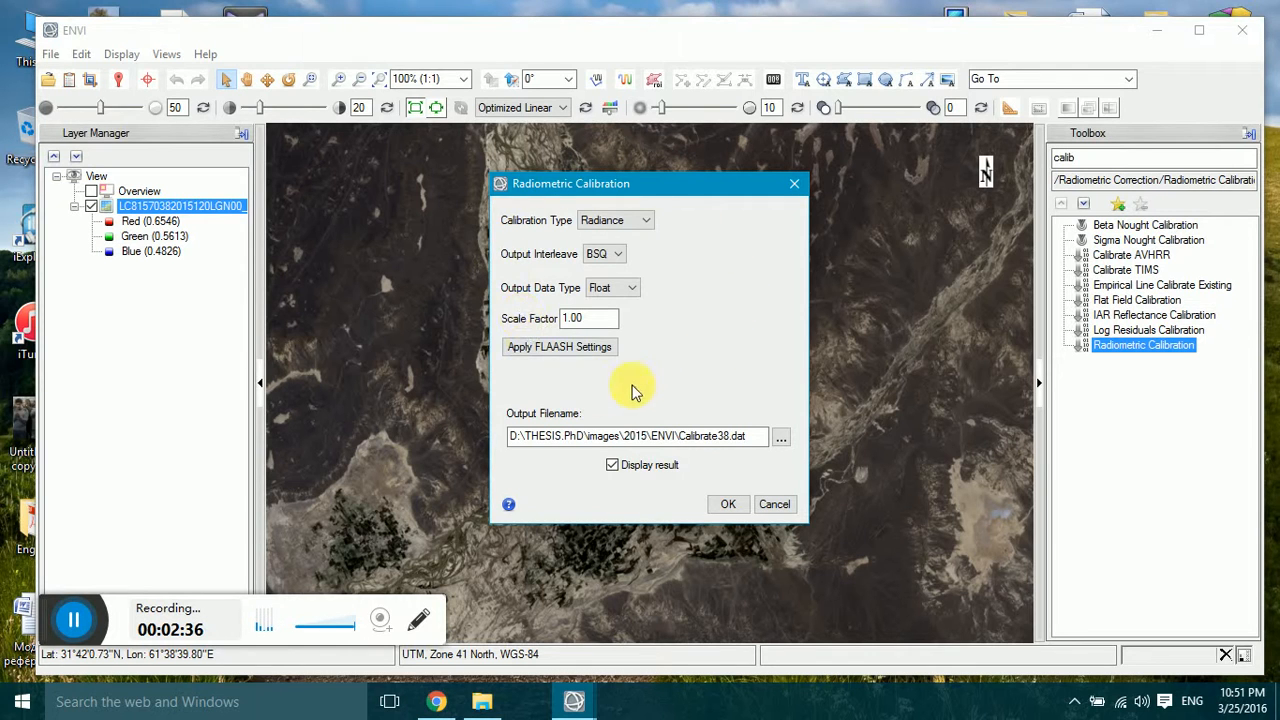
Step: Apply the FLAASH settings (BIL interleave, Float, scale factor 0.10) to the radiance calibration and run it with the result displayed
click(570, 358)
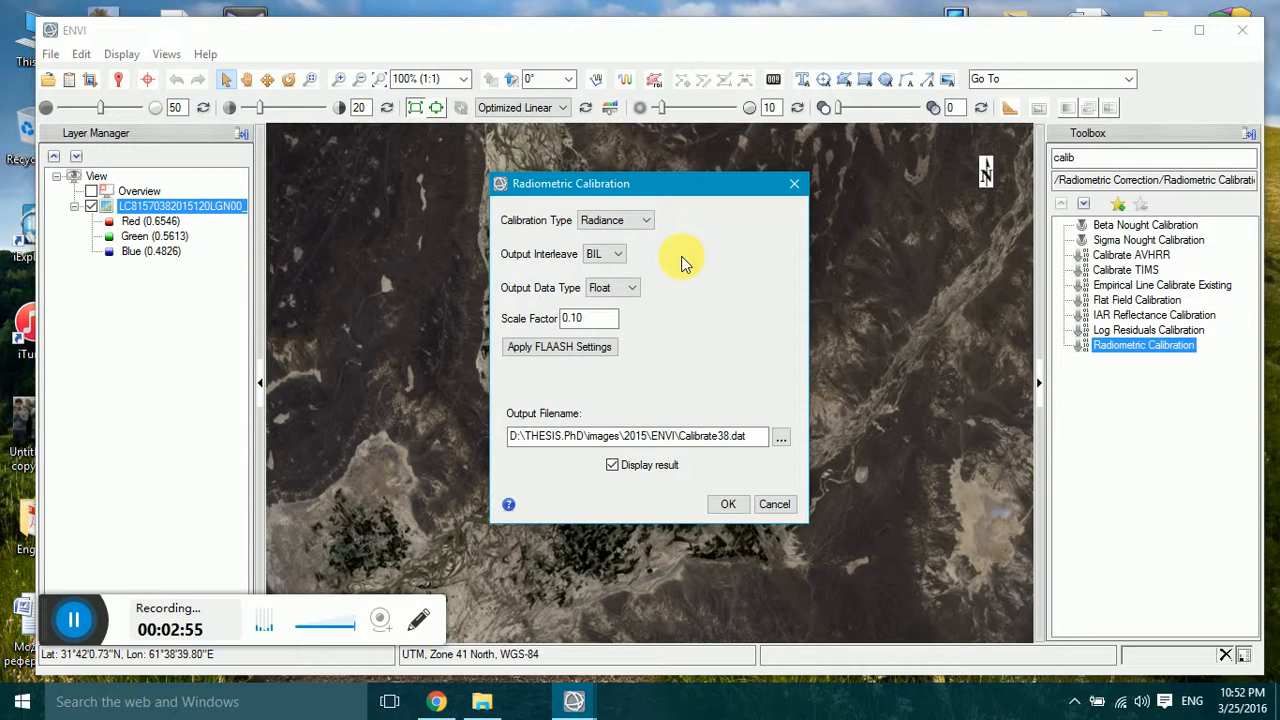
click(728, 505)
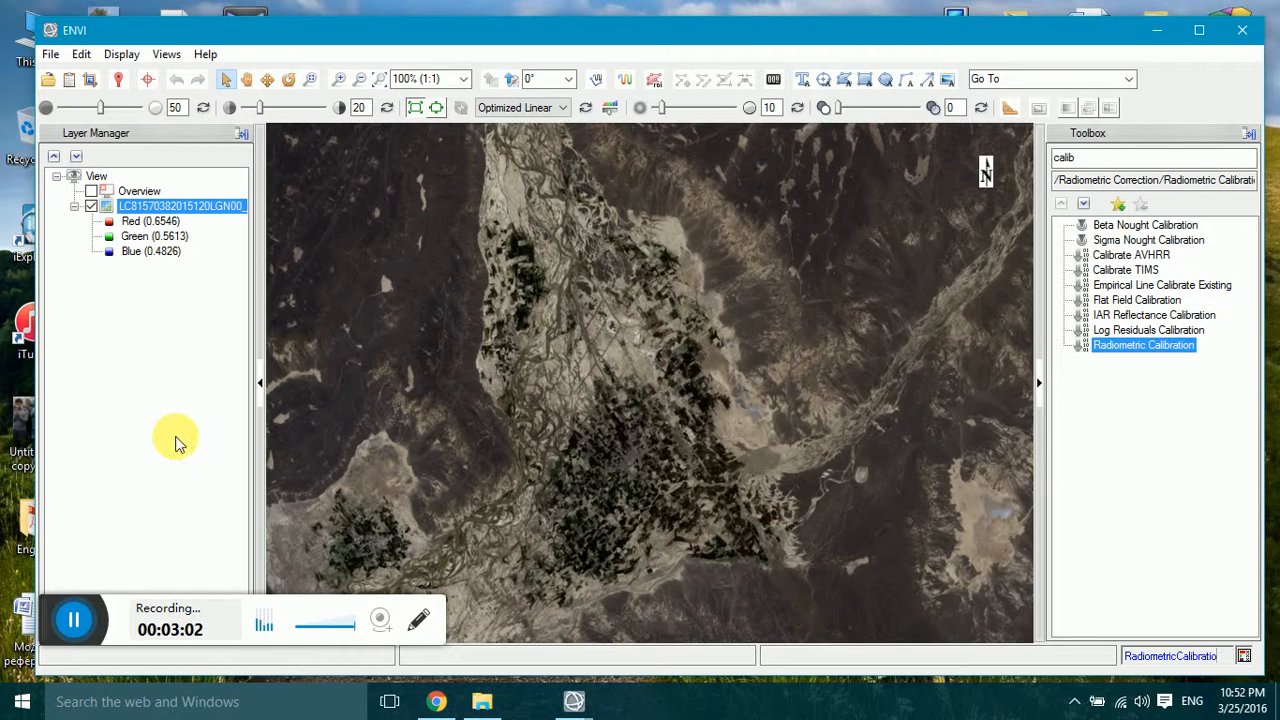
click(73, 622)
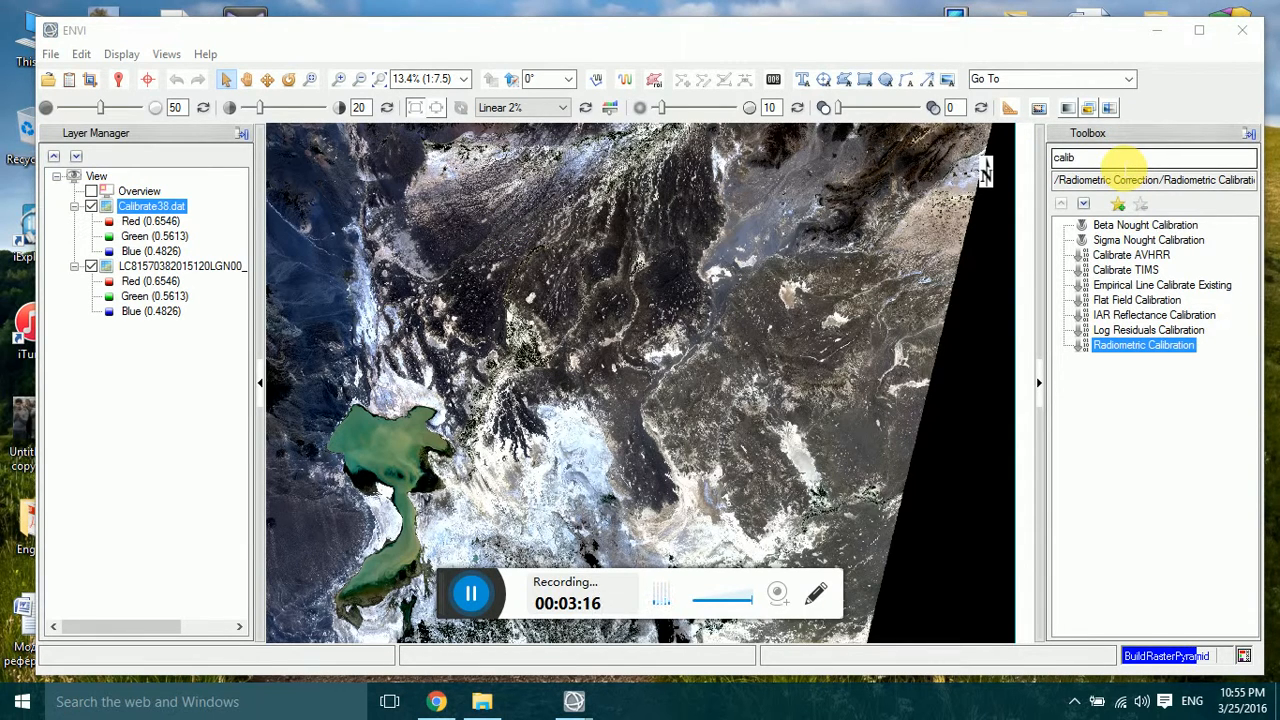
Step: Search the toolbox for "Flaash" and open FLAASH Atmospheric Correction, moving its parameter window clear of the layer list
click(1125, 160)
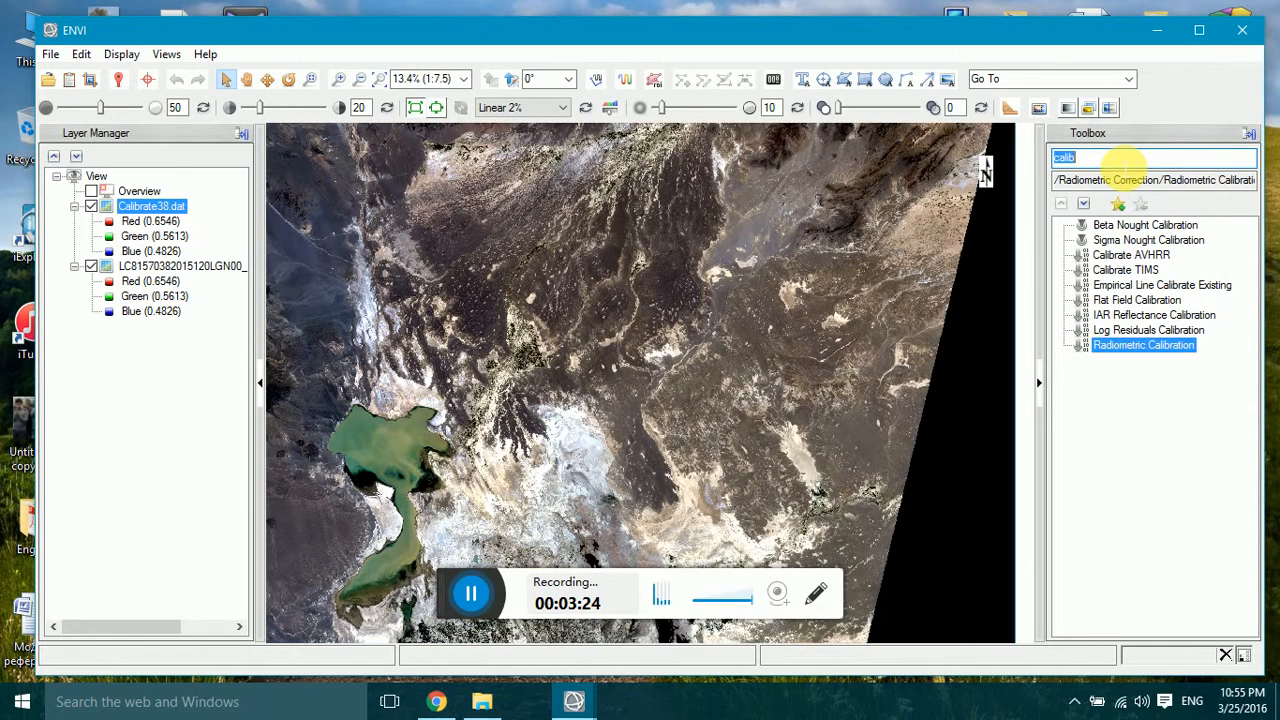
text(Flaash)
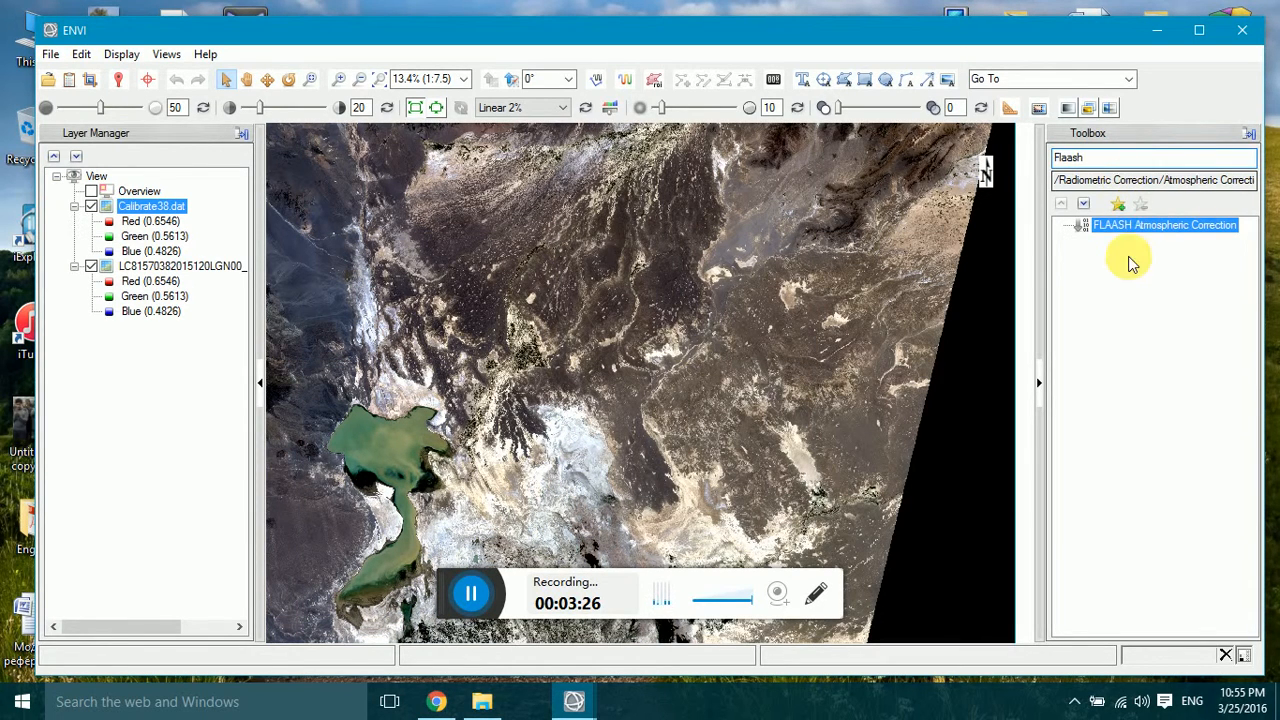
double_click(1195, 233)
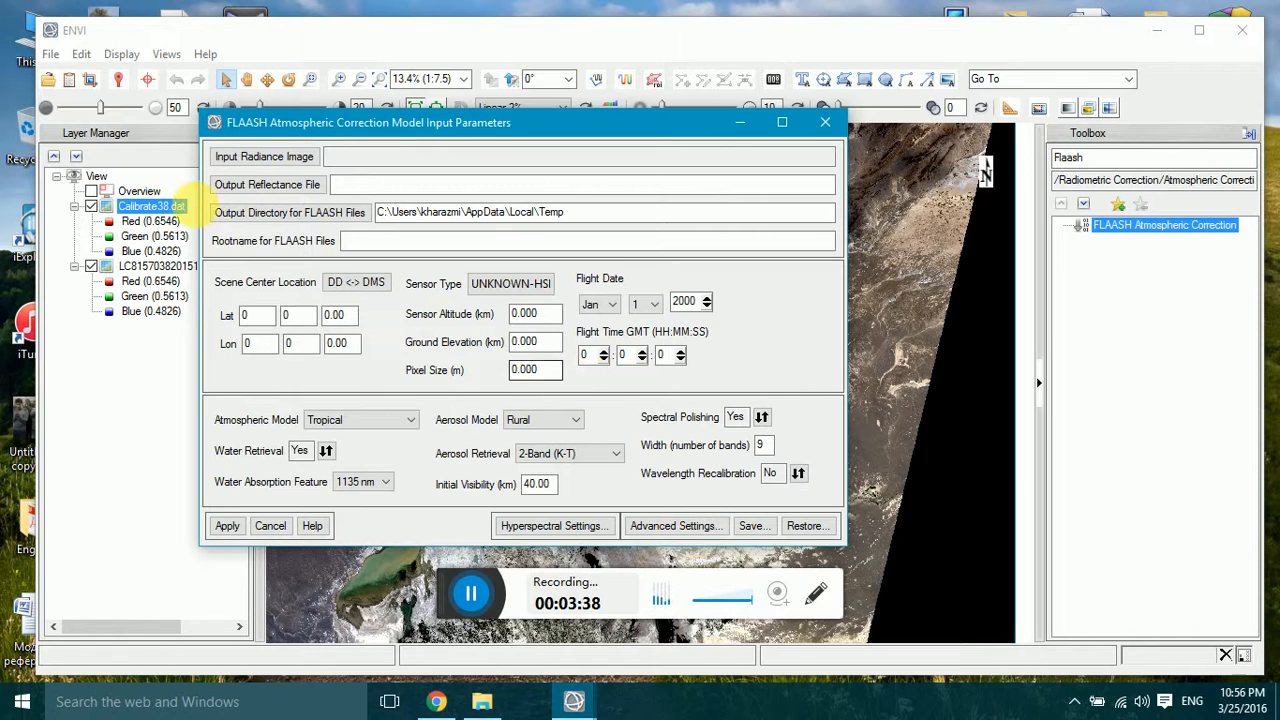
drag(403, 124, 595, 128)
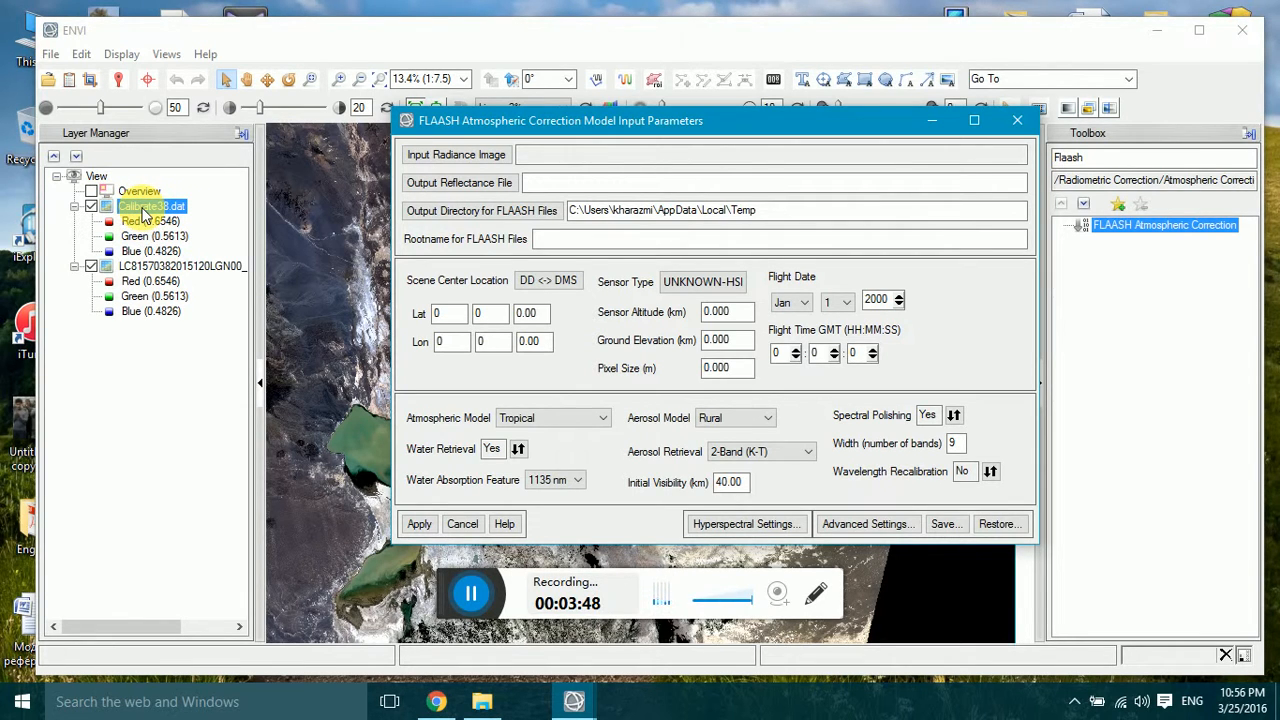
Step: Set Calibrate38.dat as the FLAASH input radiance image with a single scale factor of 1.000000 for all bands
click(438, 156)
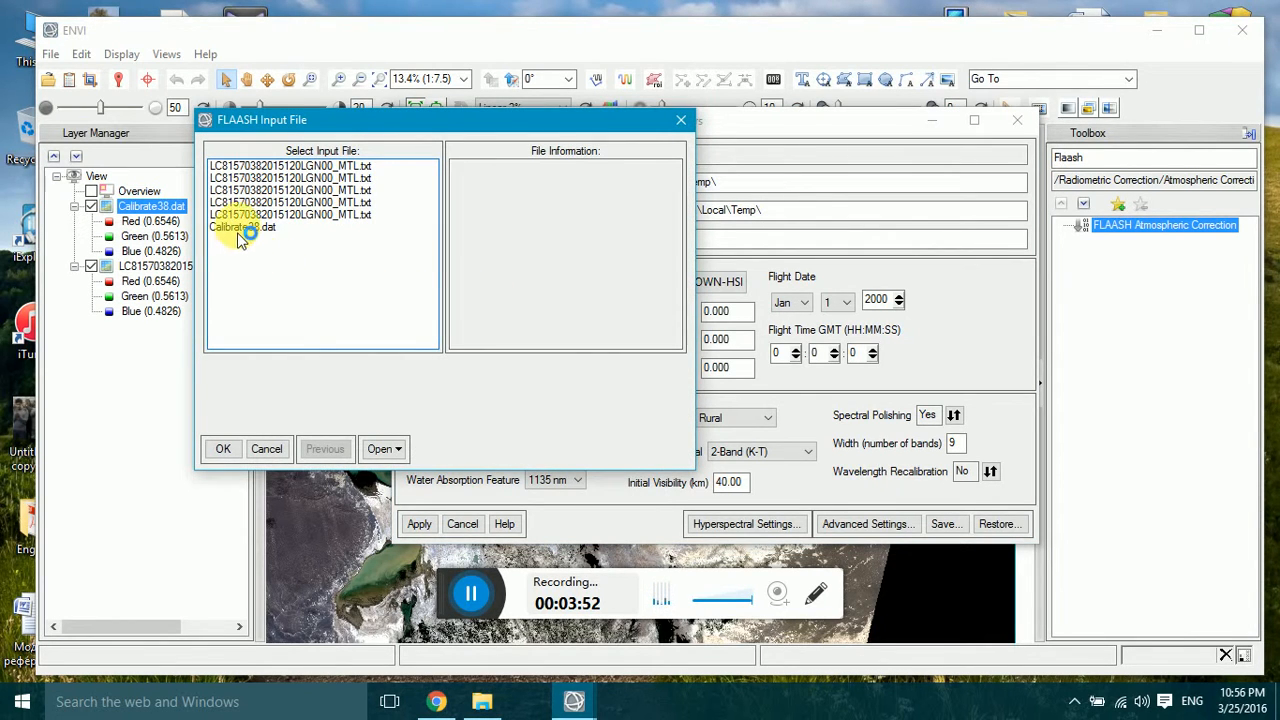
click(242, 227)
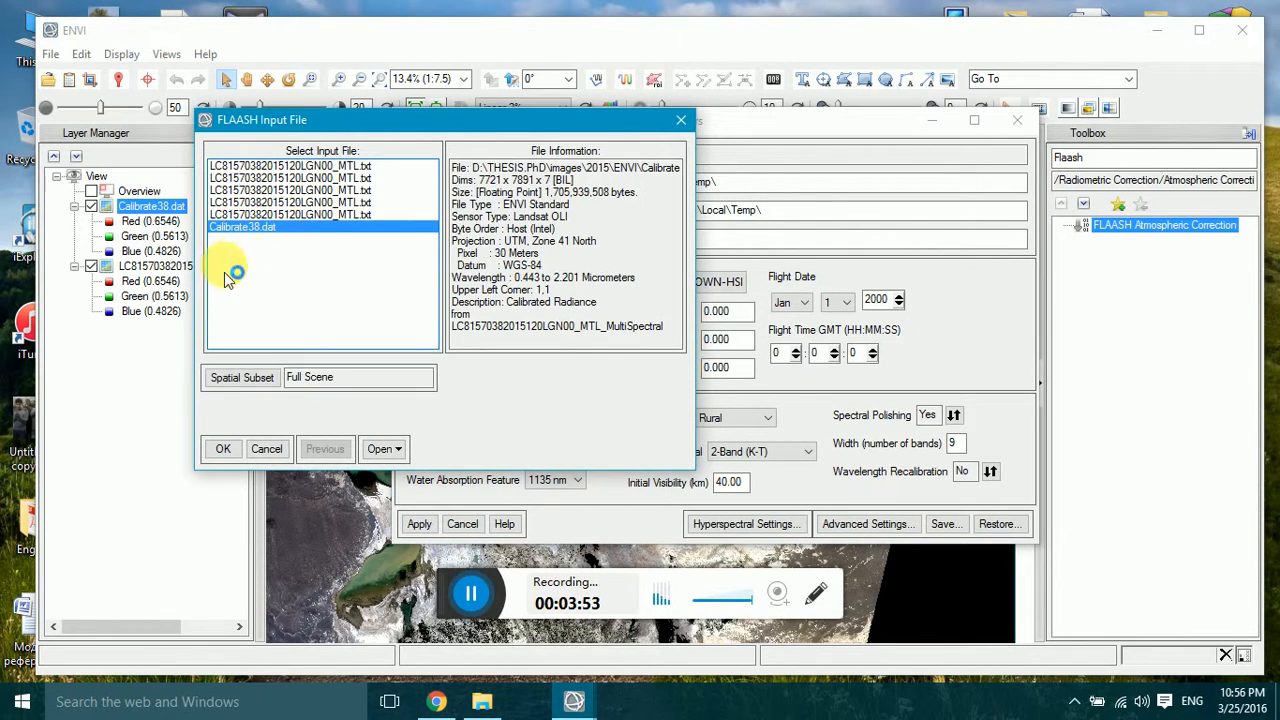
click(222, 449)
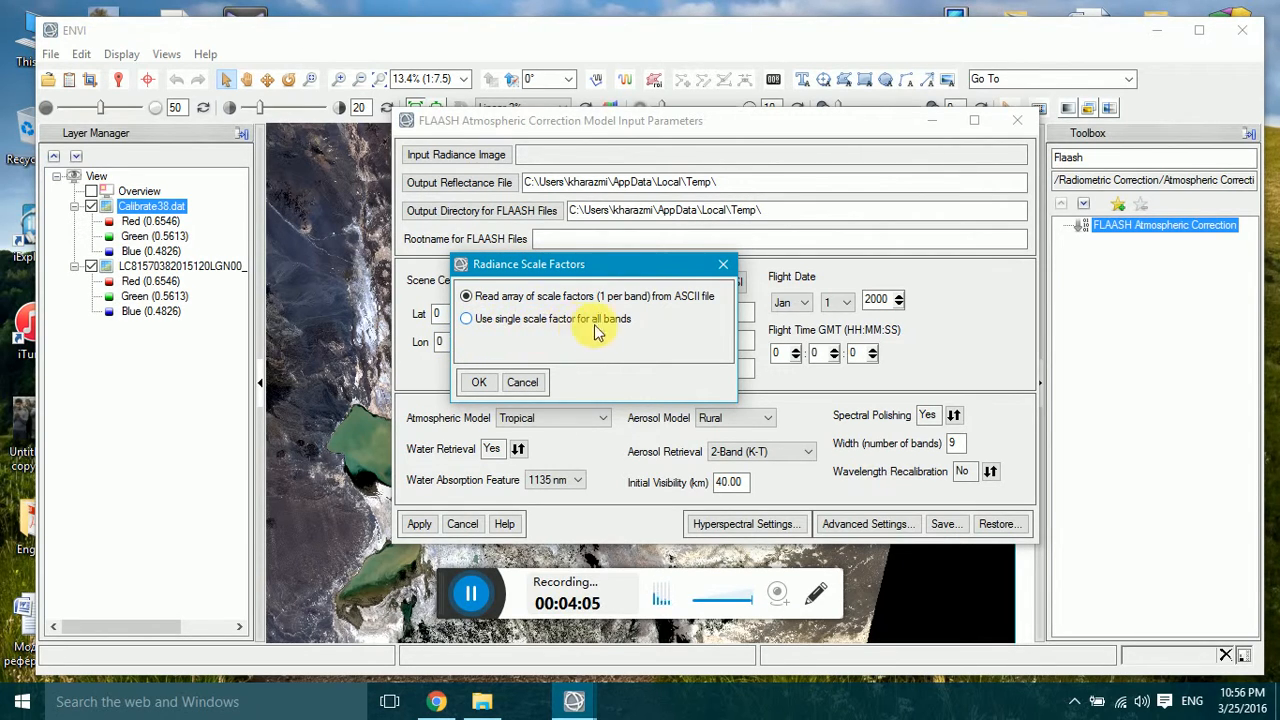
click(469, 320)
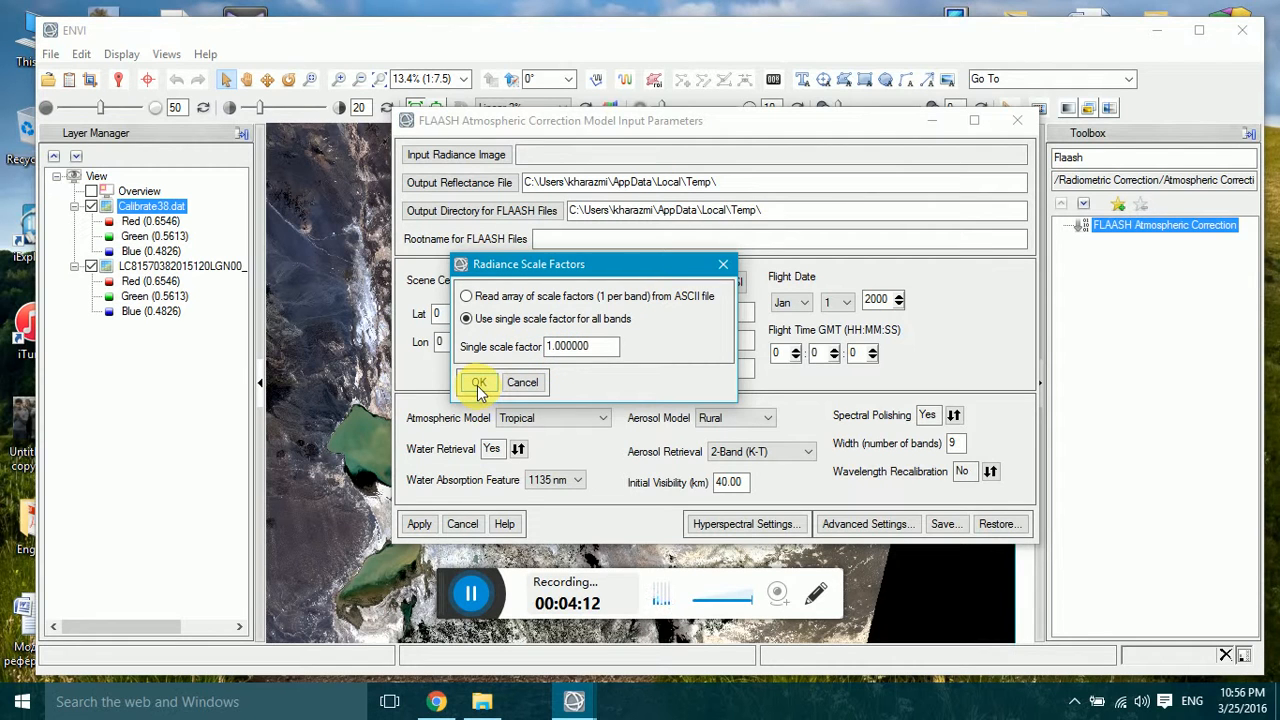
click(478, 388)
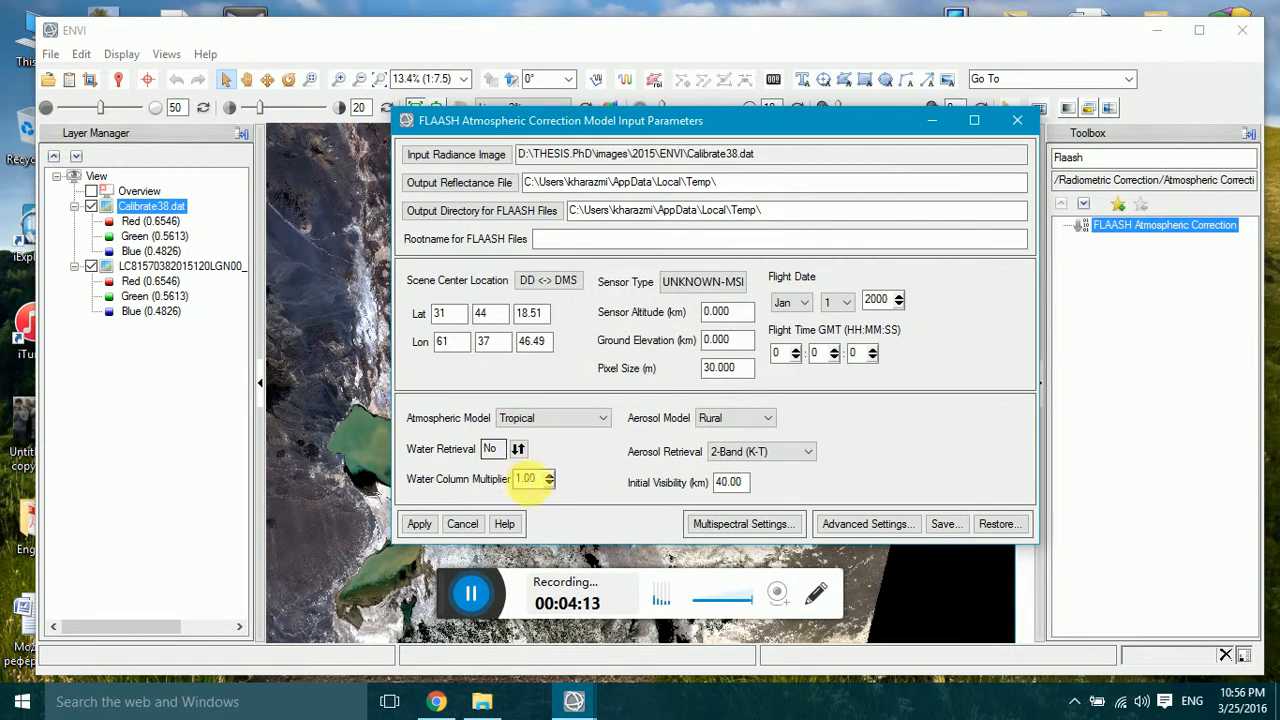
Step: Set the FLAASH output reflectance file to Flaash38 in the D:\THESIS.PhD\images\2015\ENVI folder
click(463, 182)
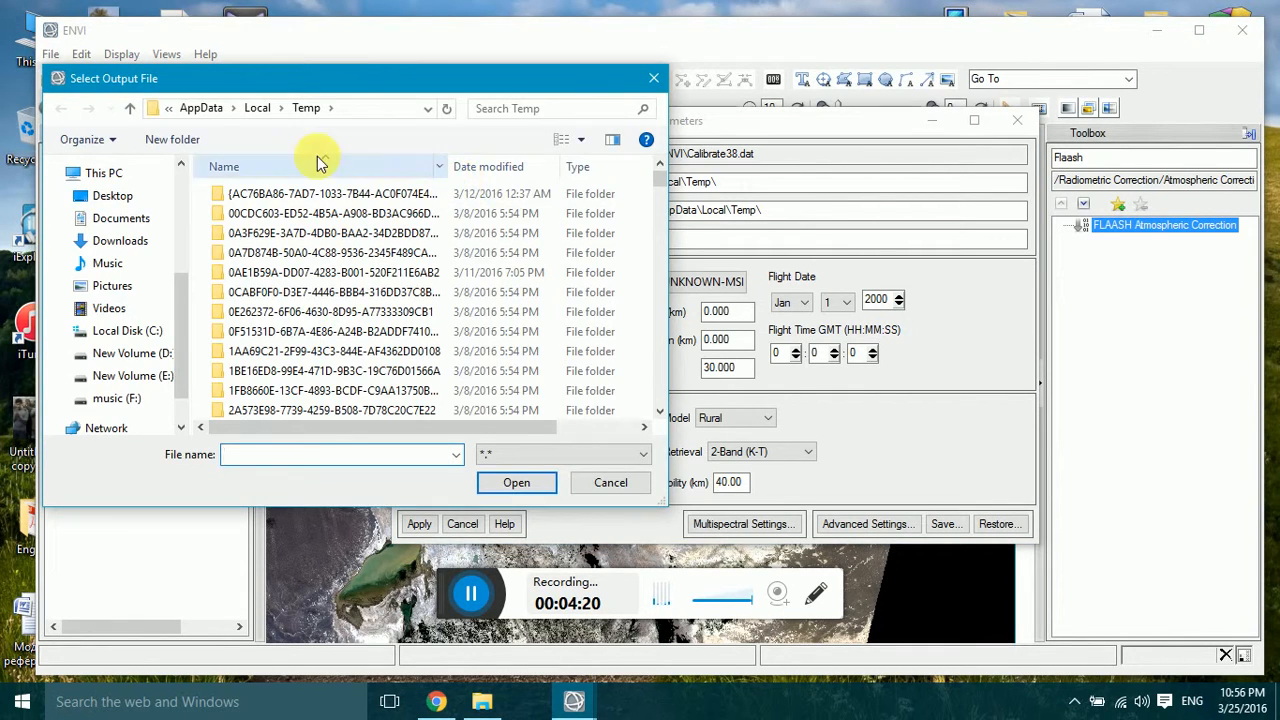
click(140, 352)
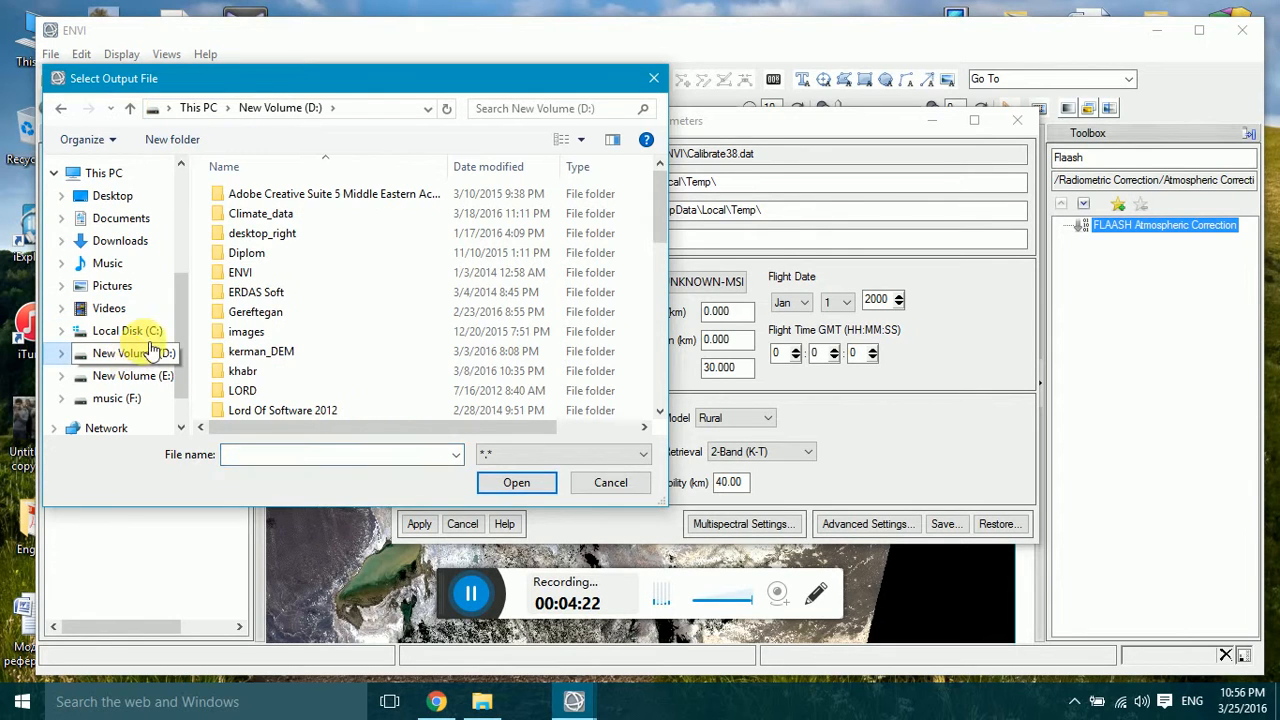
double_click(248, 333)
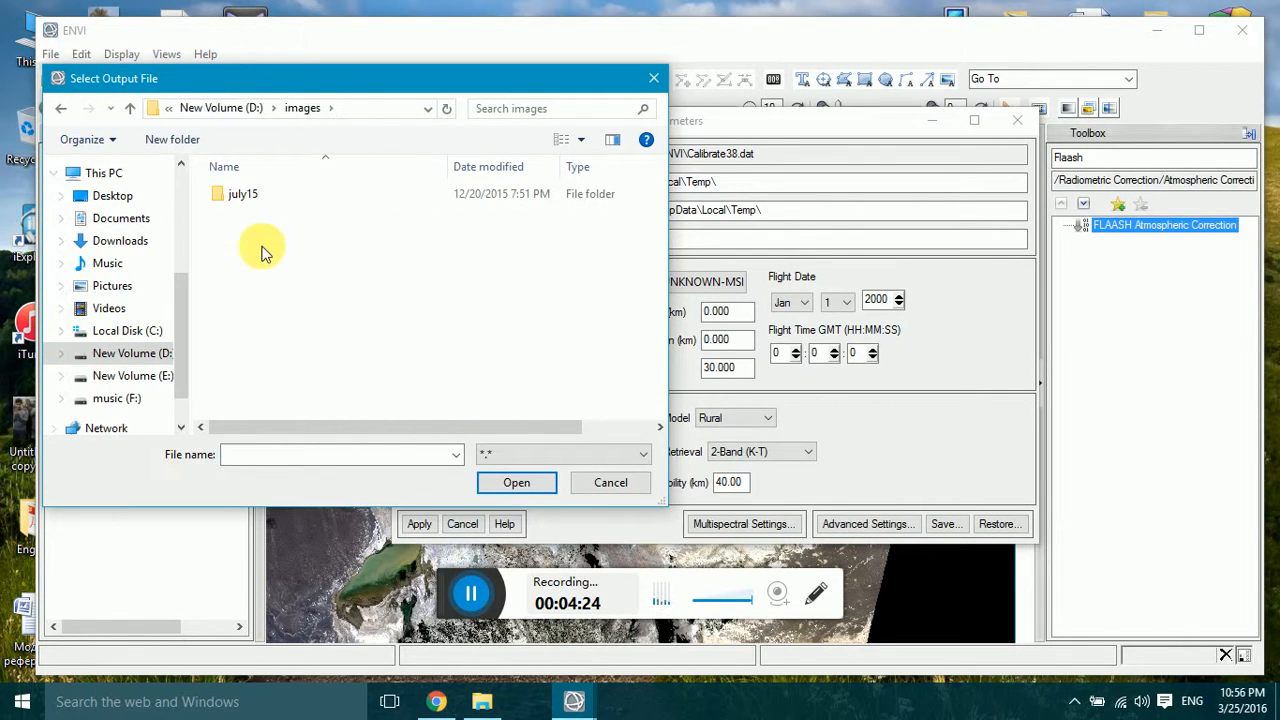
click(128, 110)
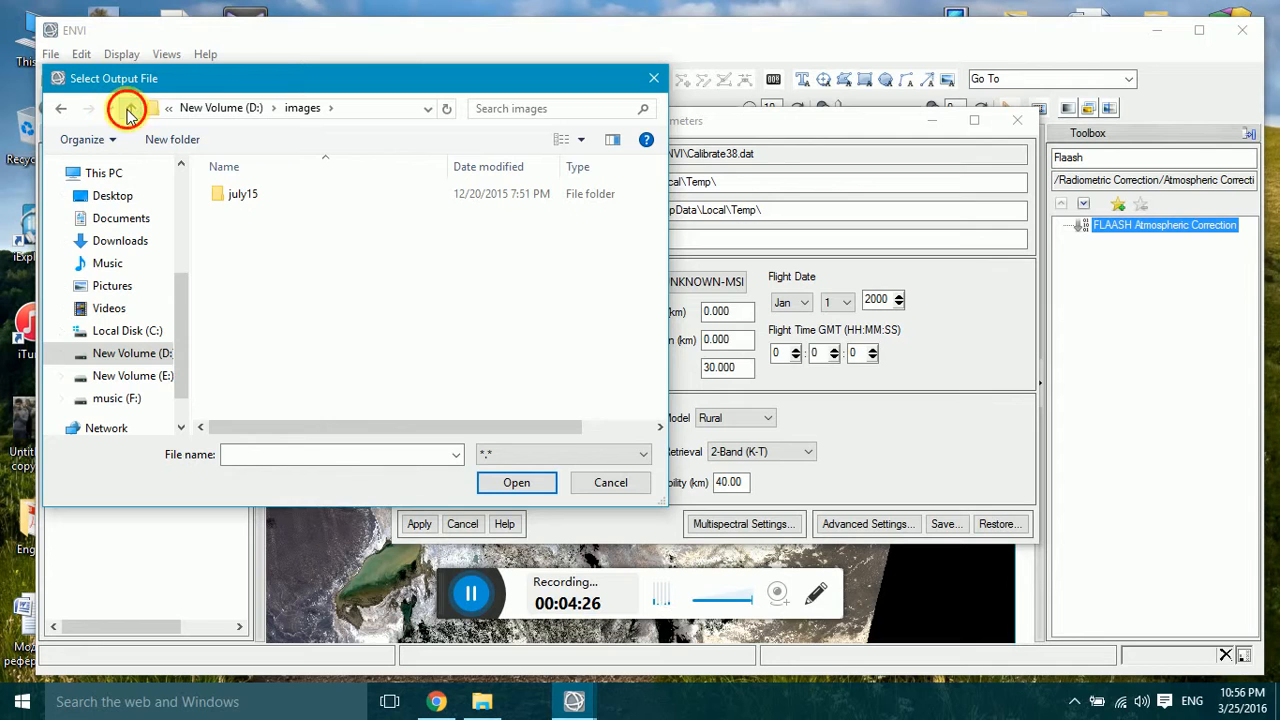
scroll(305, 288, down, 1)
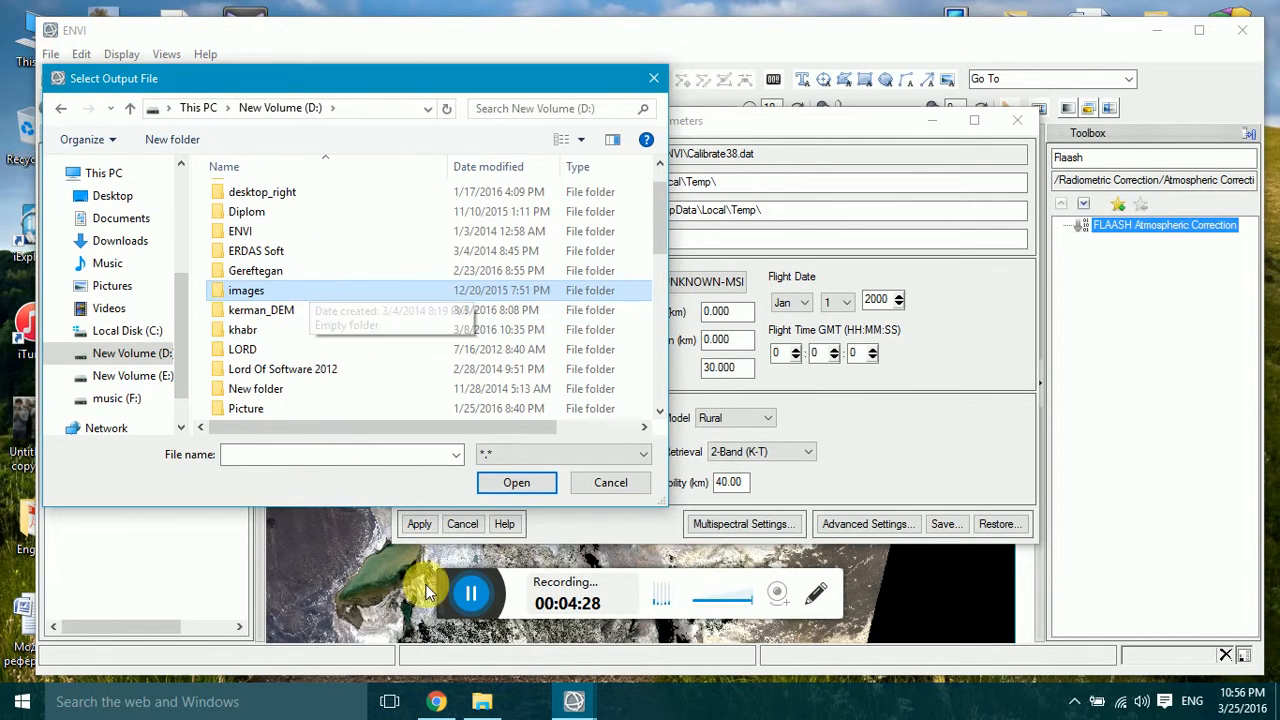
click(471, 596)
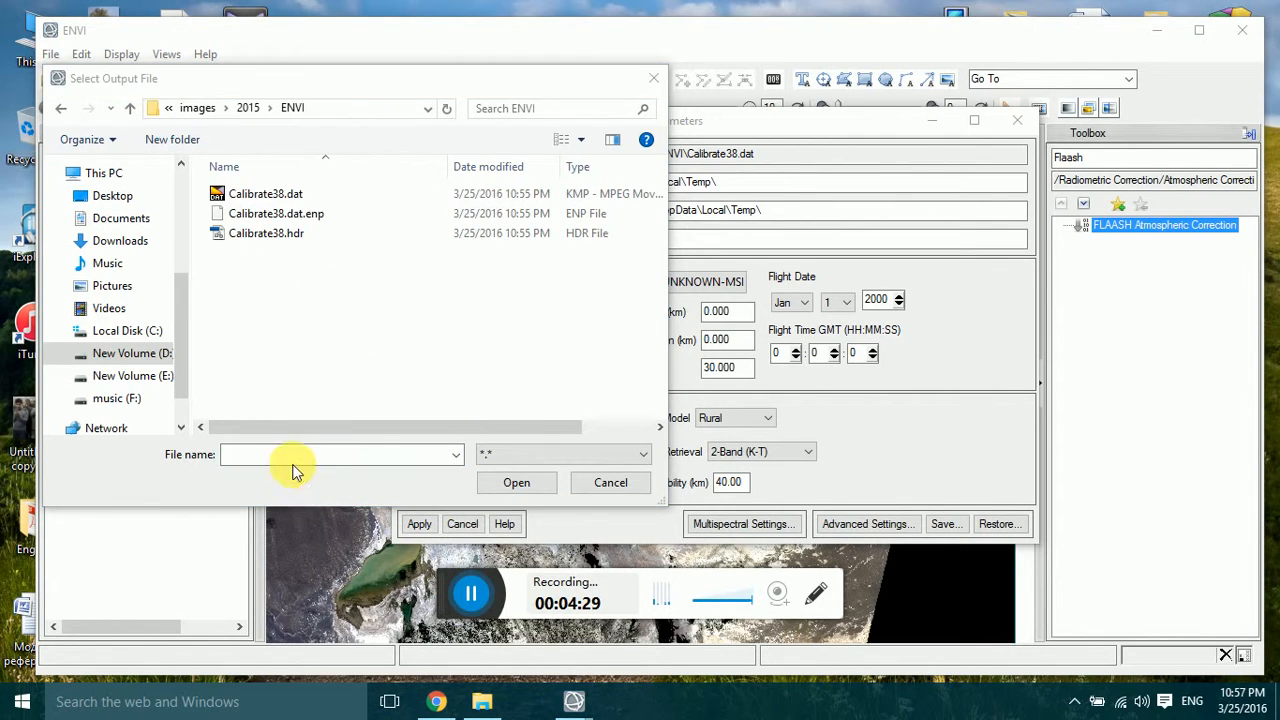
click(292, 463)
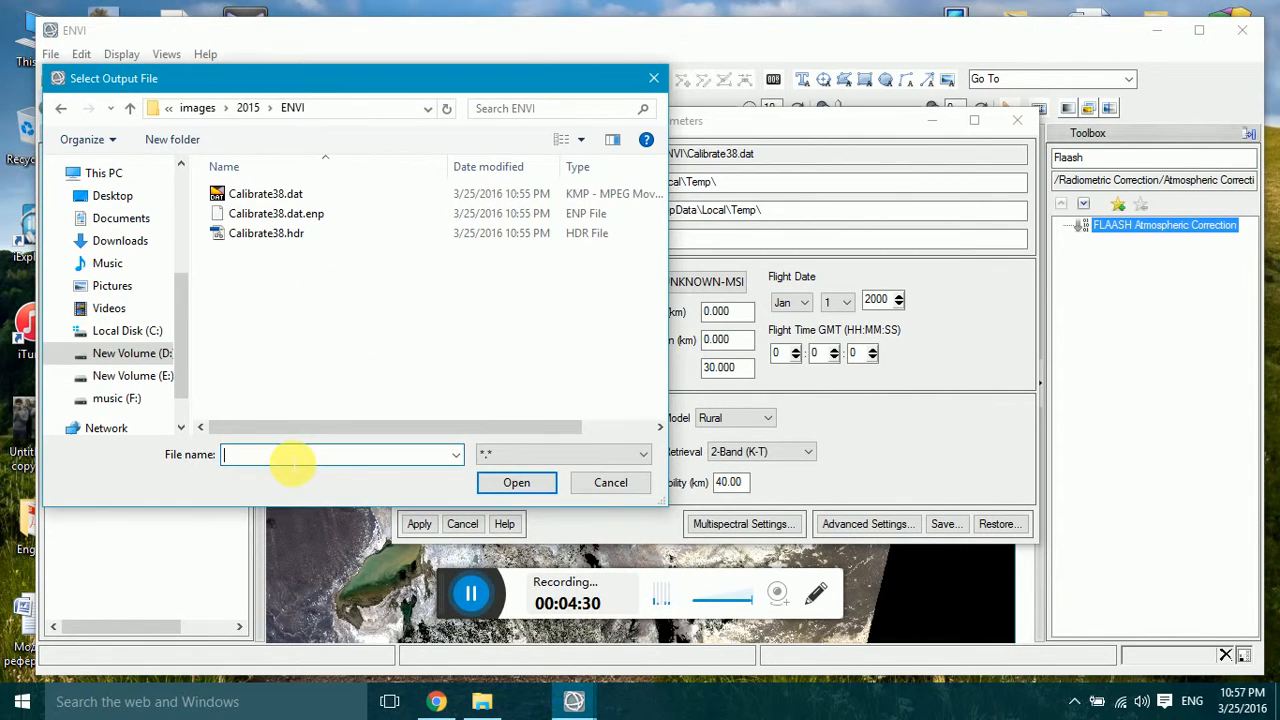
text(Flaash38)
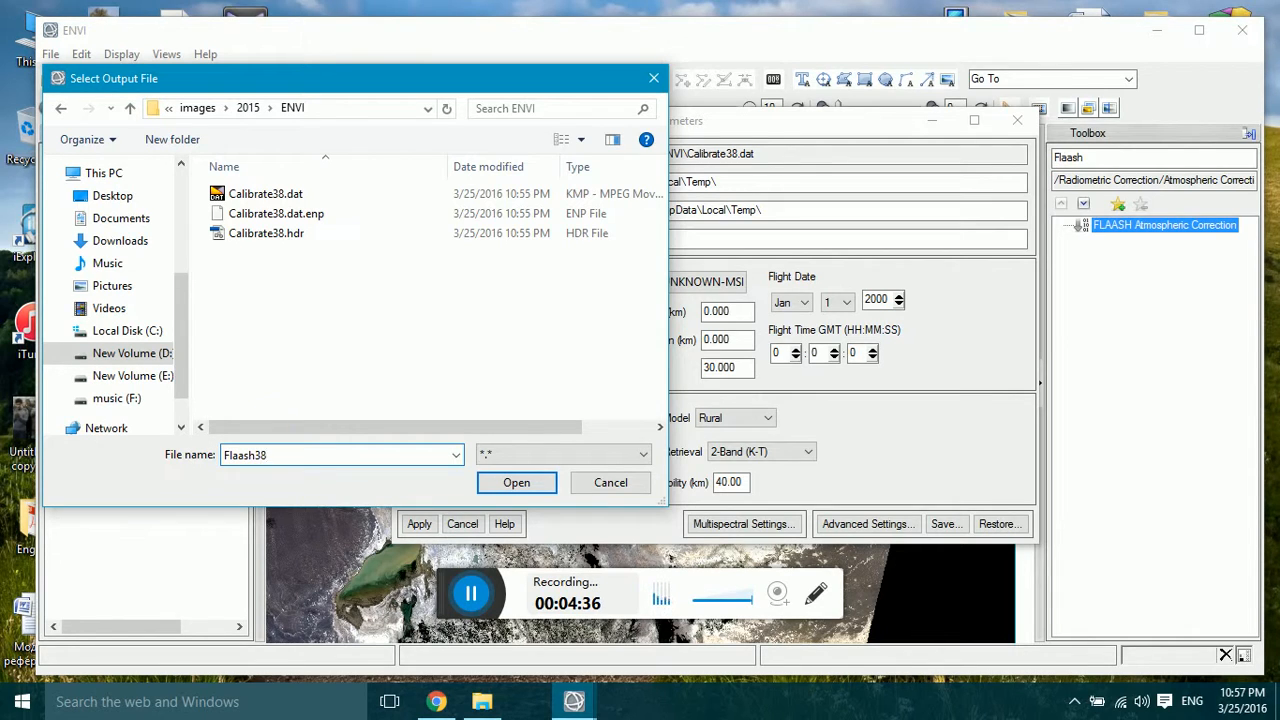
click(516, 482)
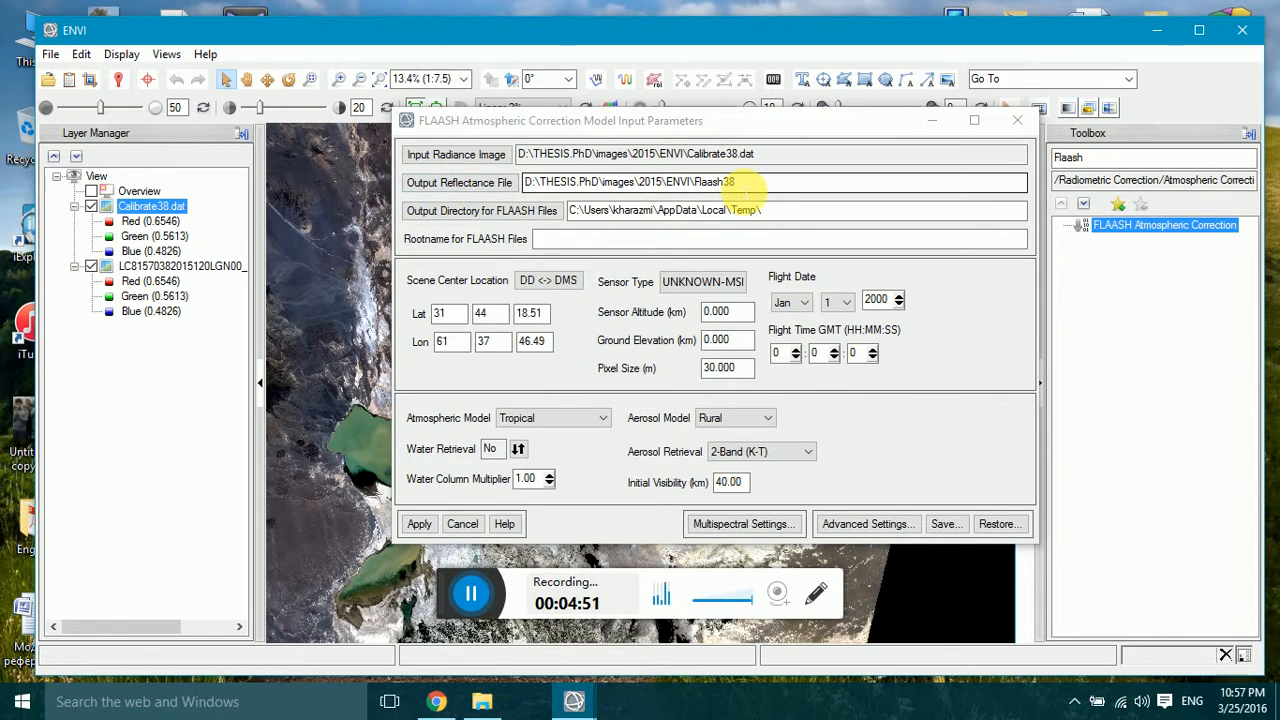
Step: Set the output directory for FLAASH files to D:\THESIS.PhD\images\2015\ENVI
click(447, 215)
click(513, 280)
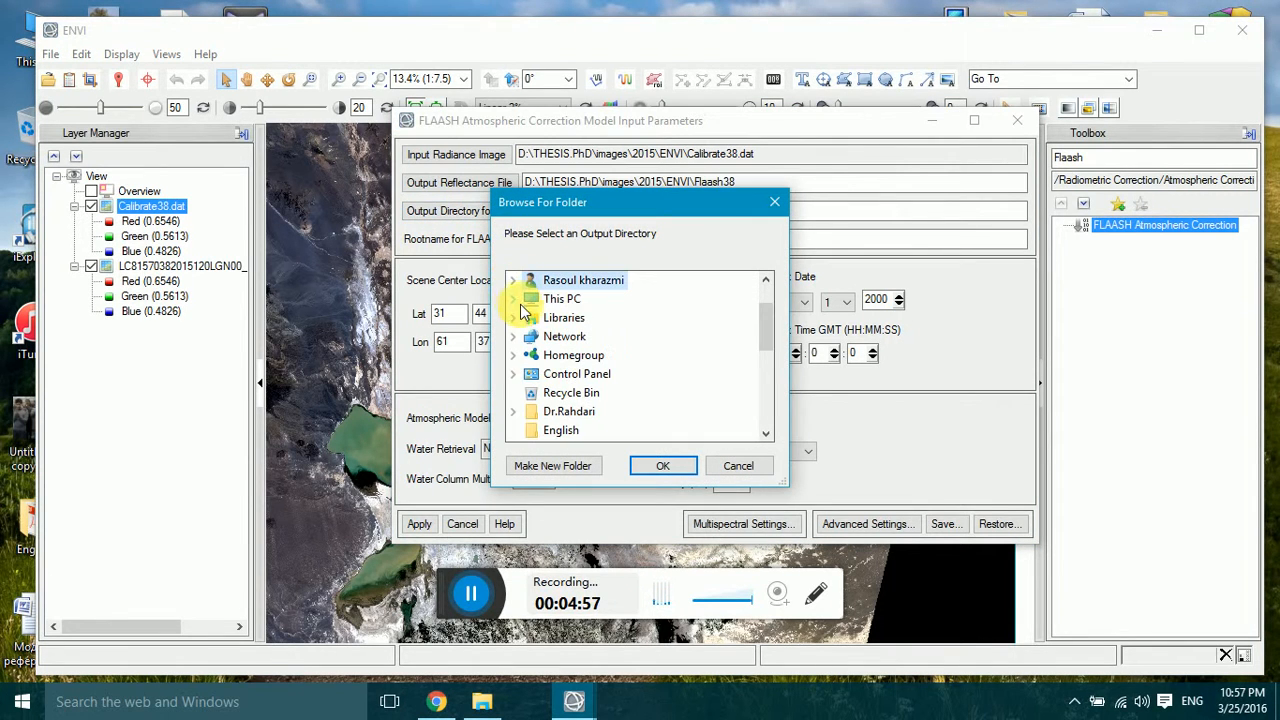
click(513, 298)
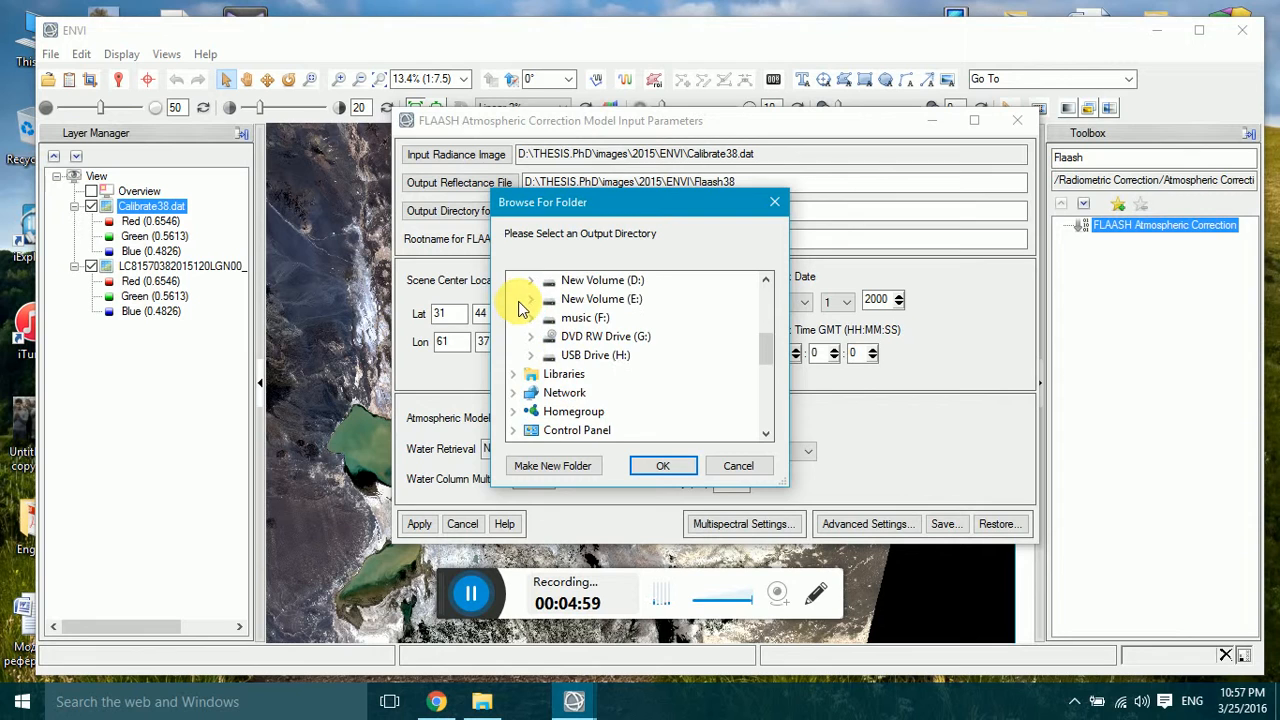
click(530, 281)
scroll(535, 302, down, 3)
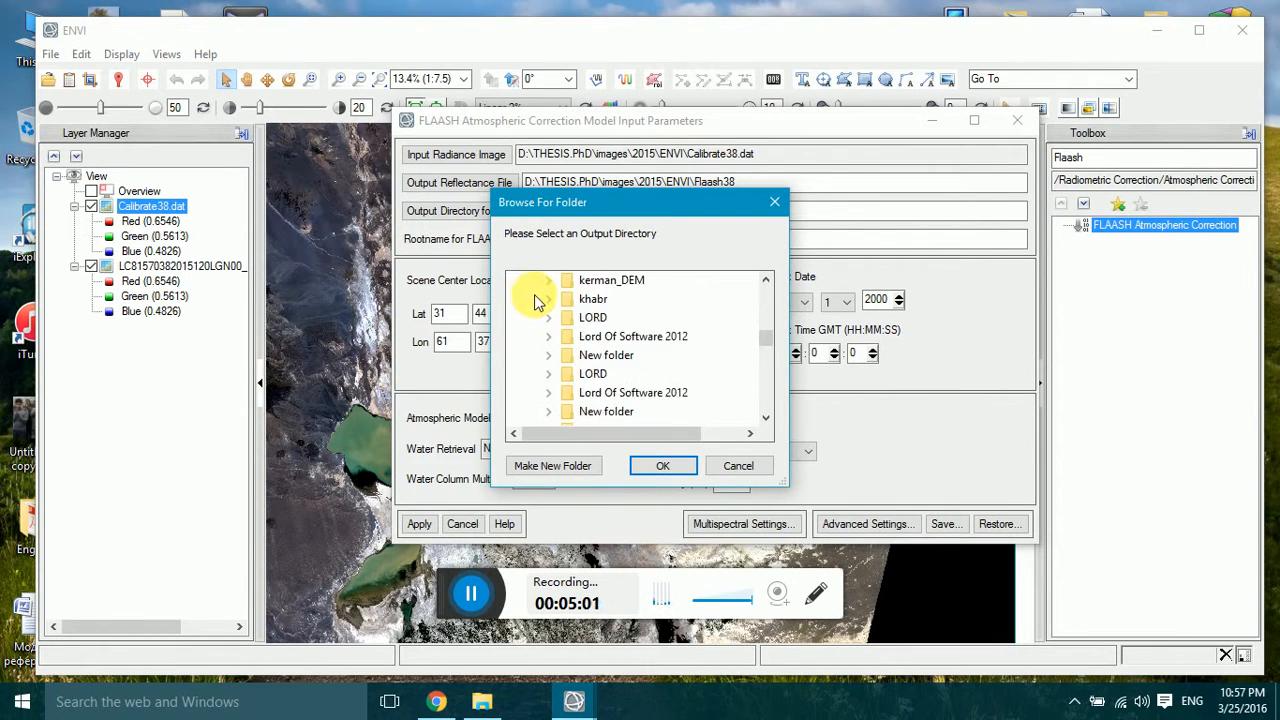
scroll(535, 302, down, 1)
scroll(540, 304, down, 4)
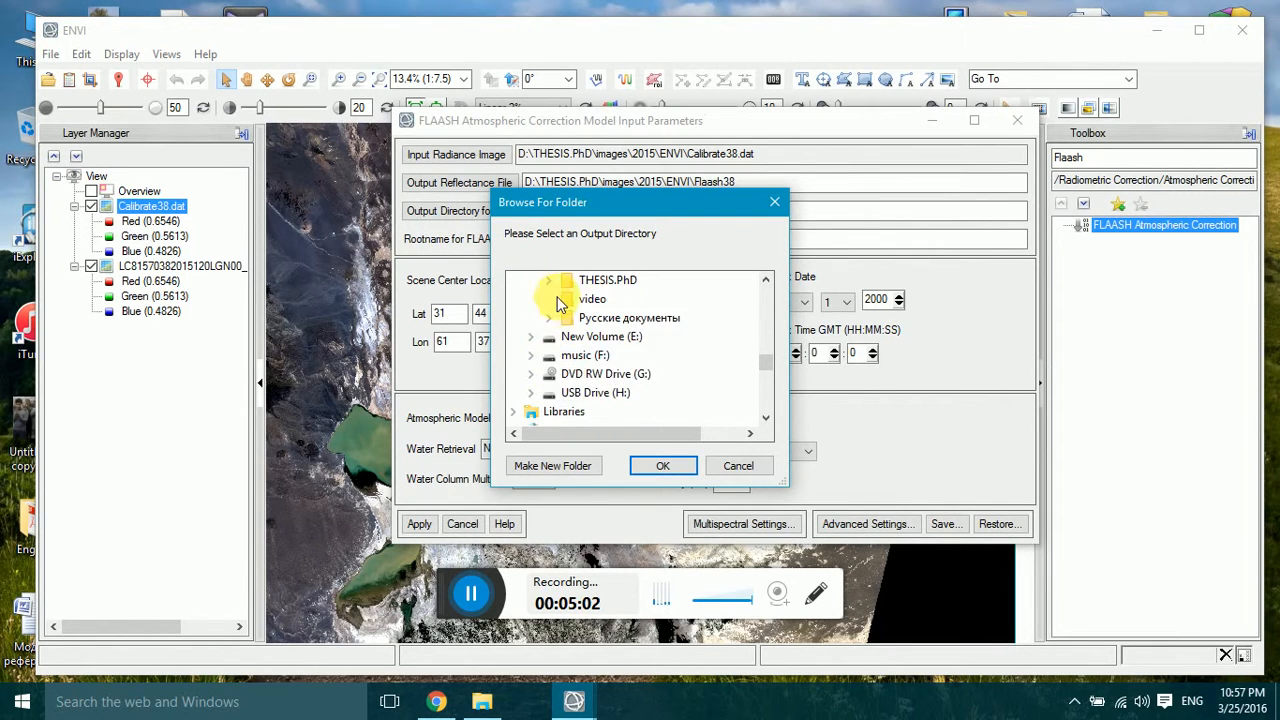
click(548, 280)
scroll(543, 294, down, 1)
scroll(543, 294, up, 1)
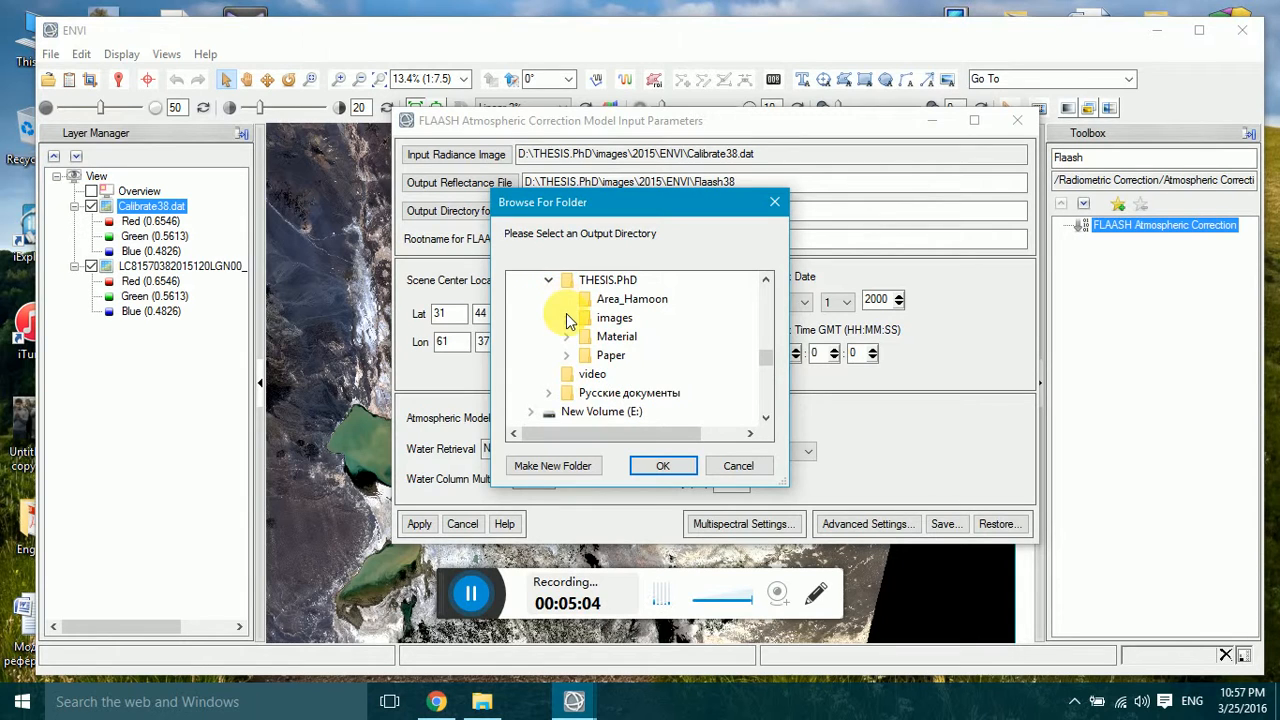
click(566, 318)
scroll(570, 325, down, 1)
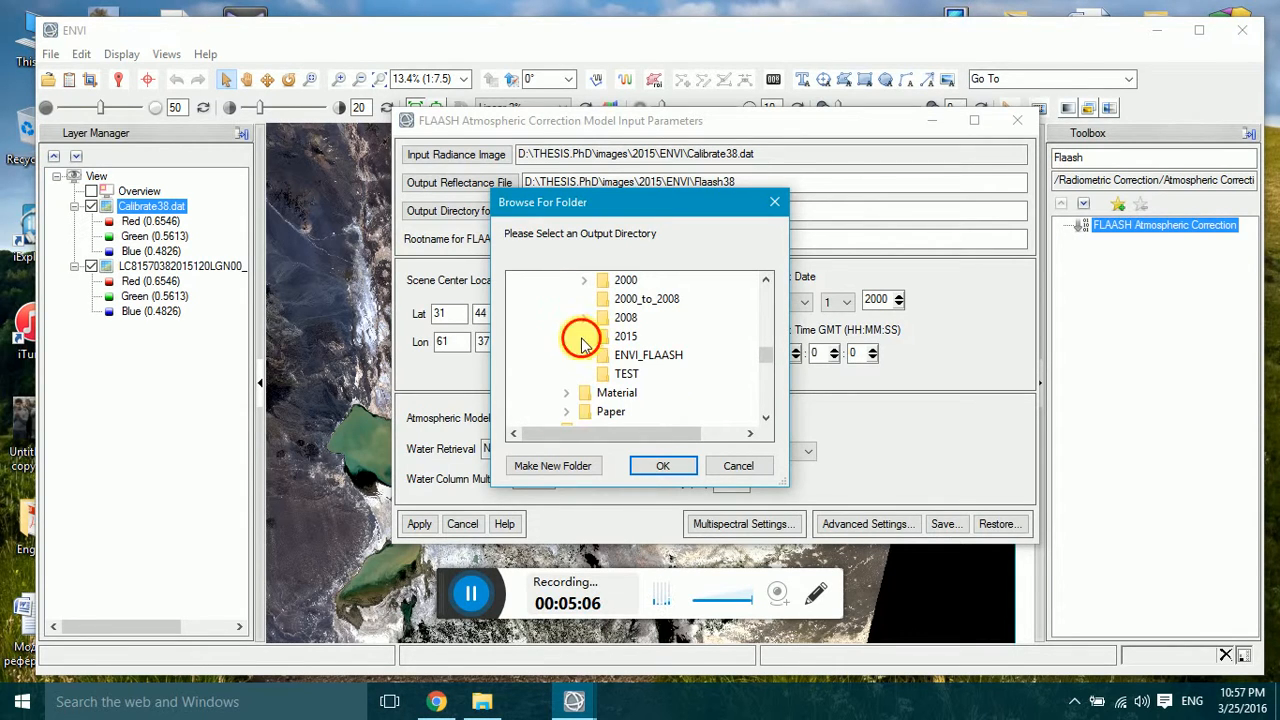
click(584, 337)
click(642, 299)
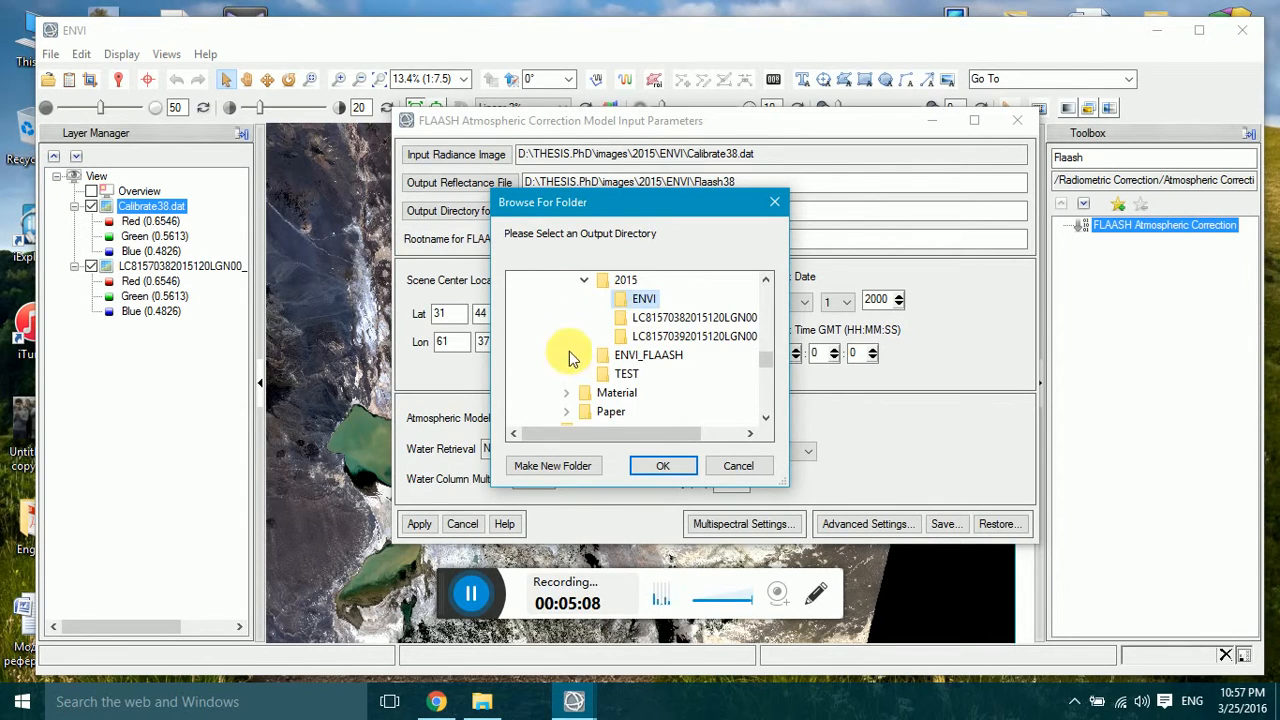
click(666, 467)
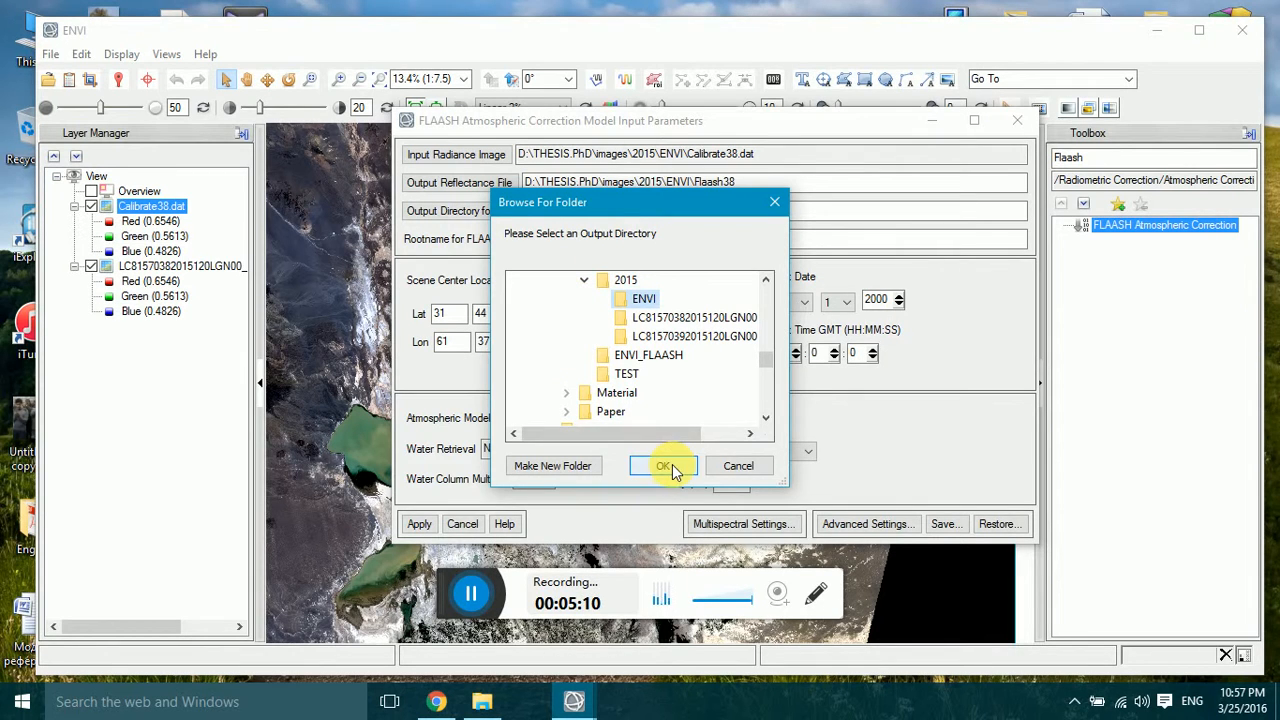
Step: Enter Rooteflaash38 as the rootname for the FLAASH files
click(590, 242)
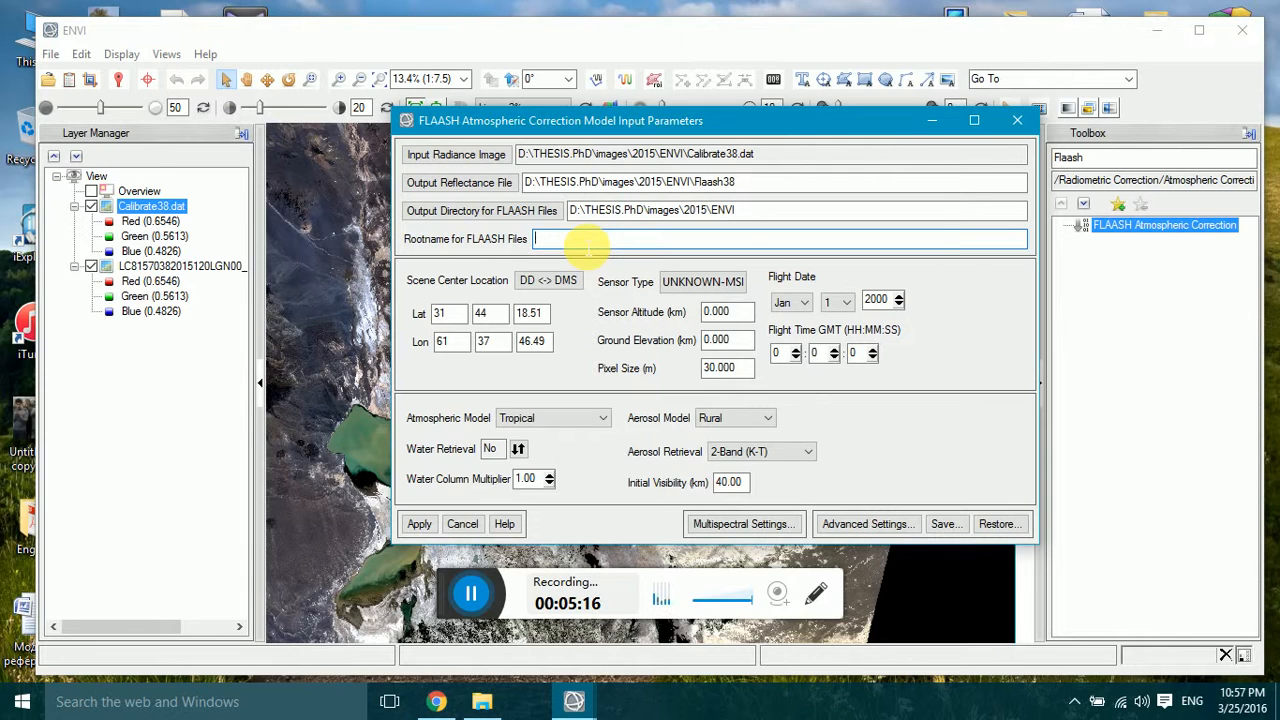
text(Rootefl)
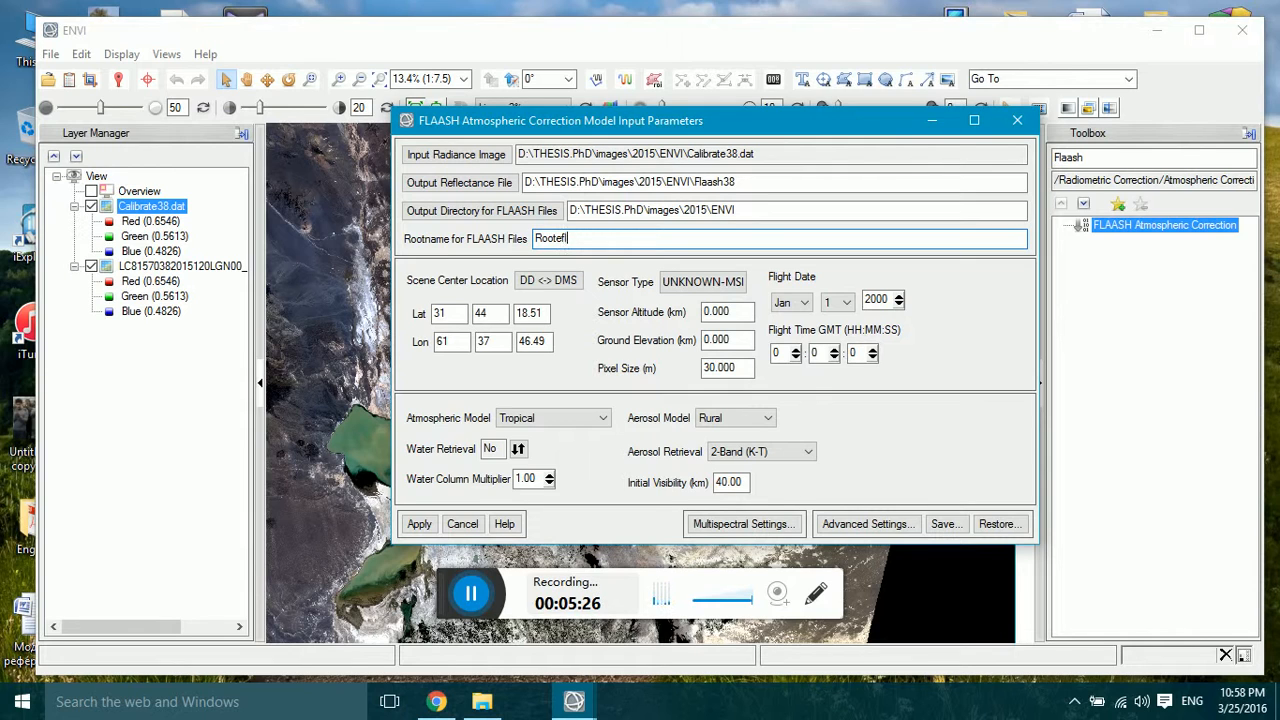
text(aash38)
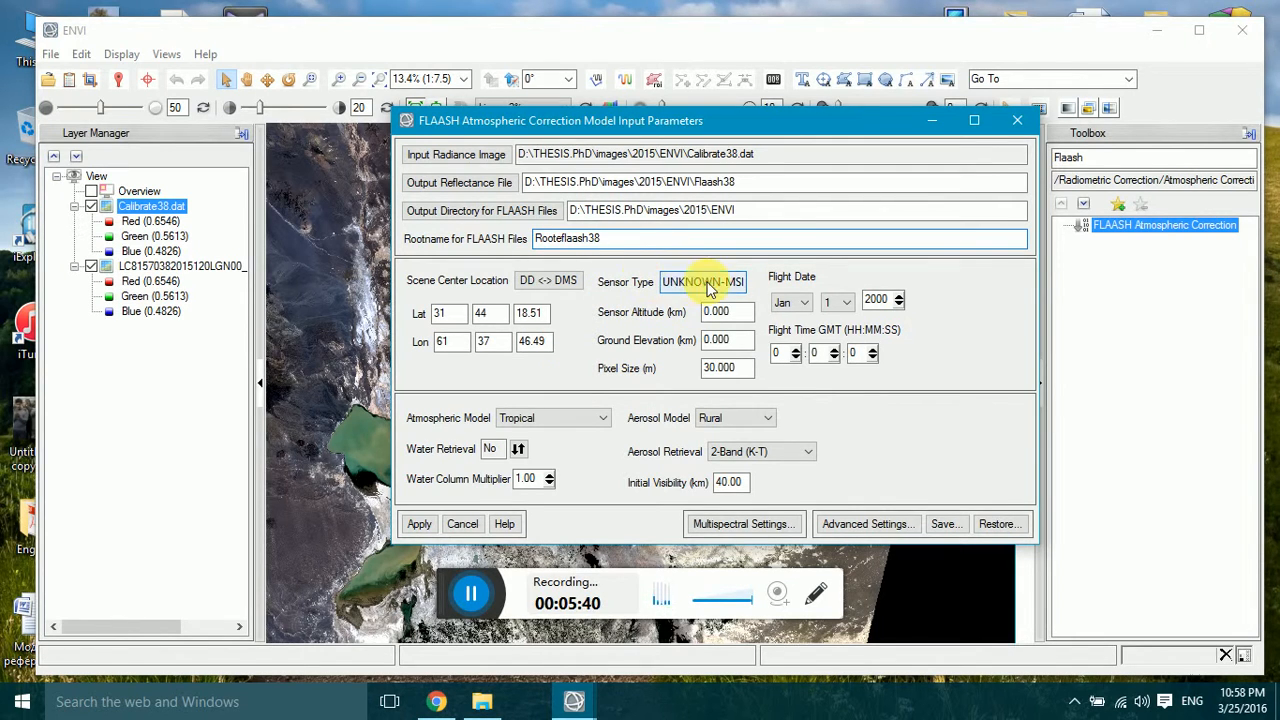
Step: Set the FLAASH sensor type to the multispectral Landsat-8 OLI sensor
click(707, 286)
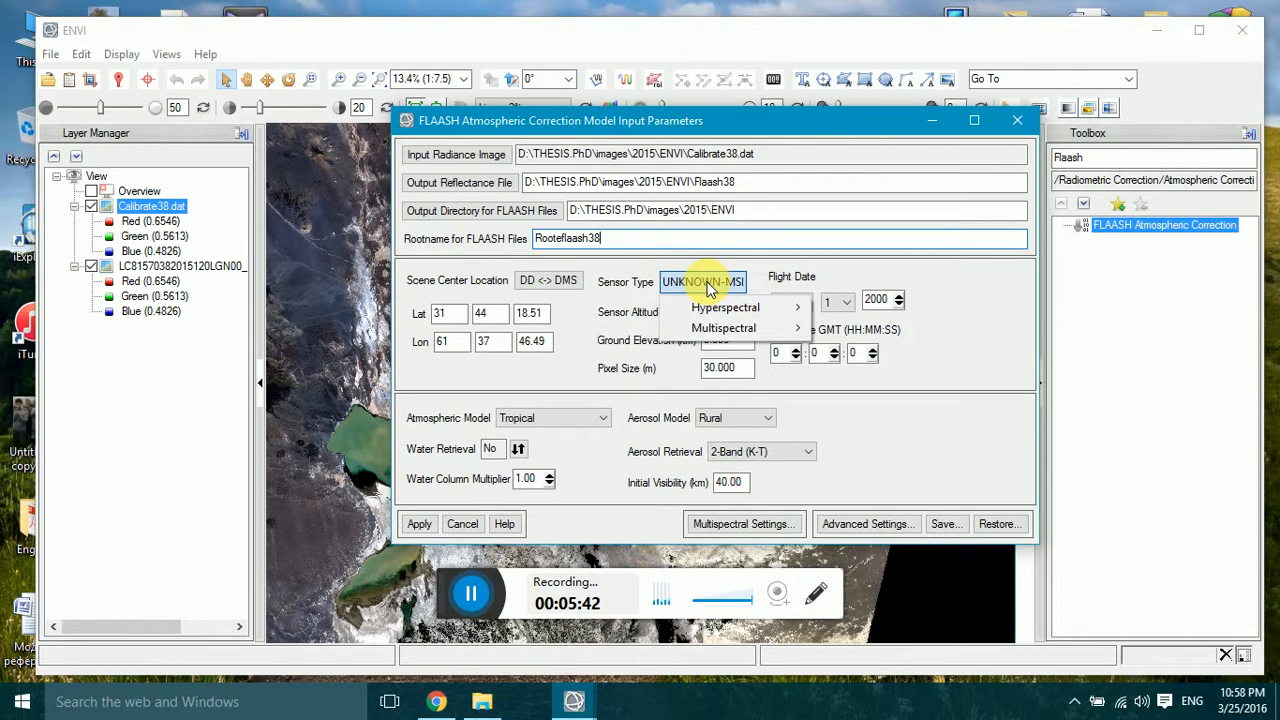
mouse_move(680, 316)
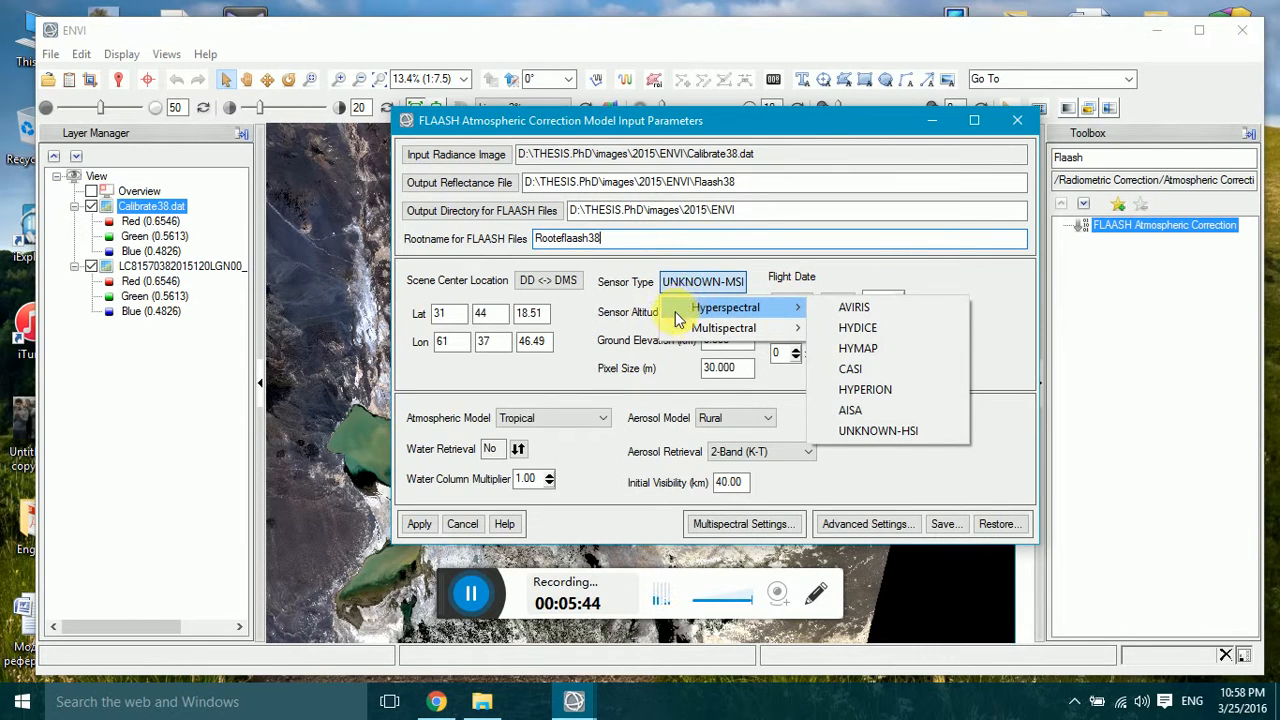
mouse_move(712, 337)
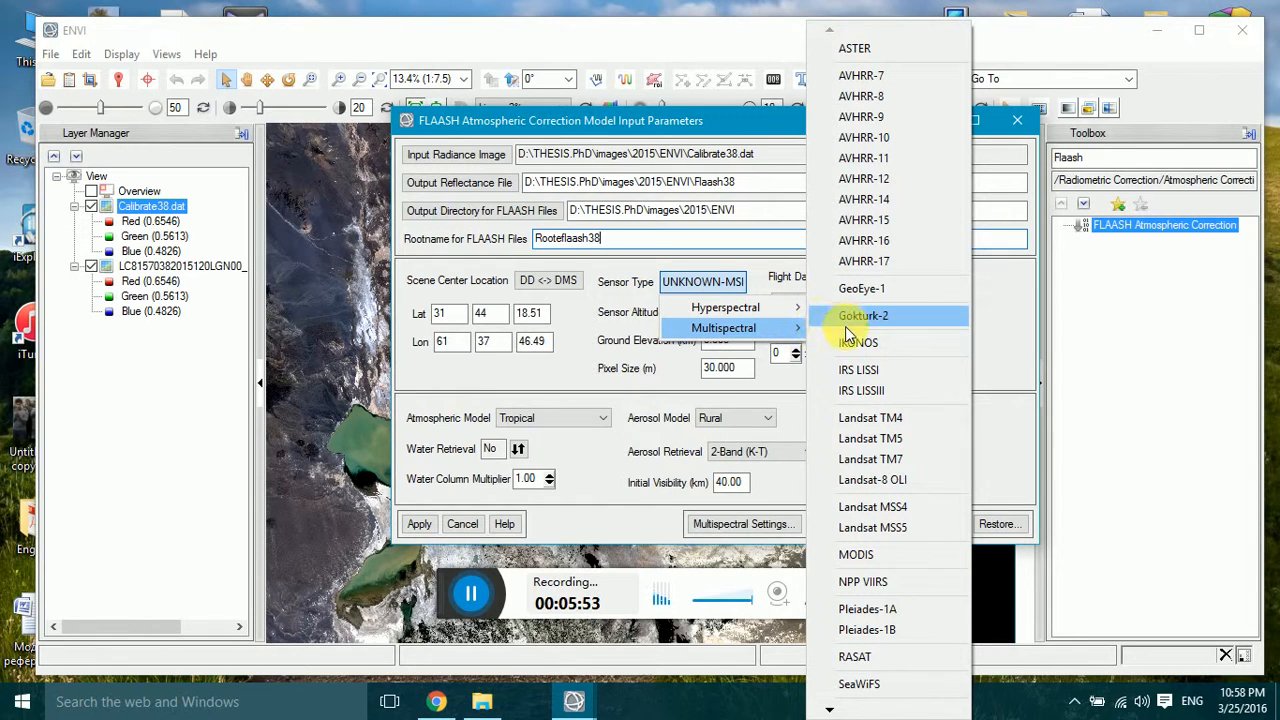
click(871, 482)
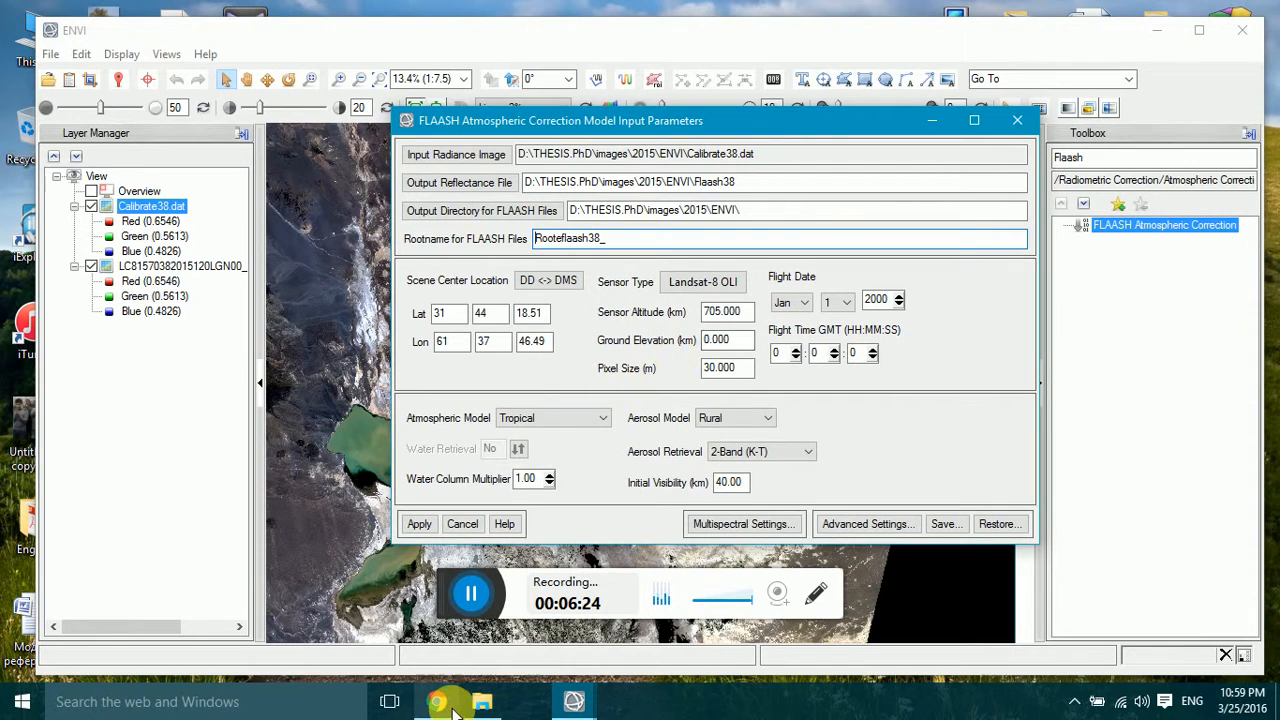
click(482, 707)
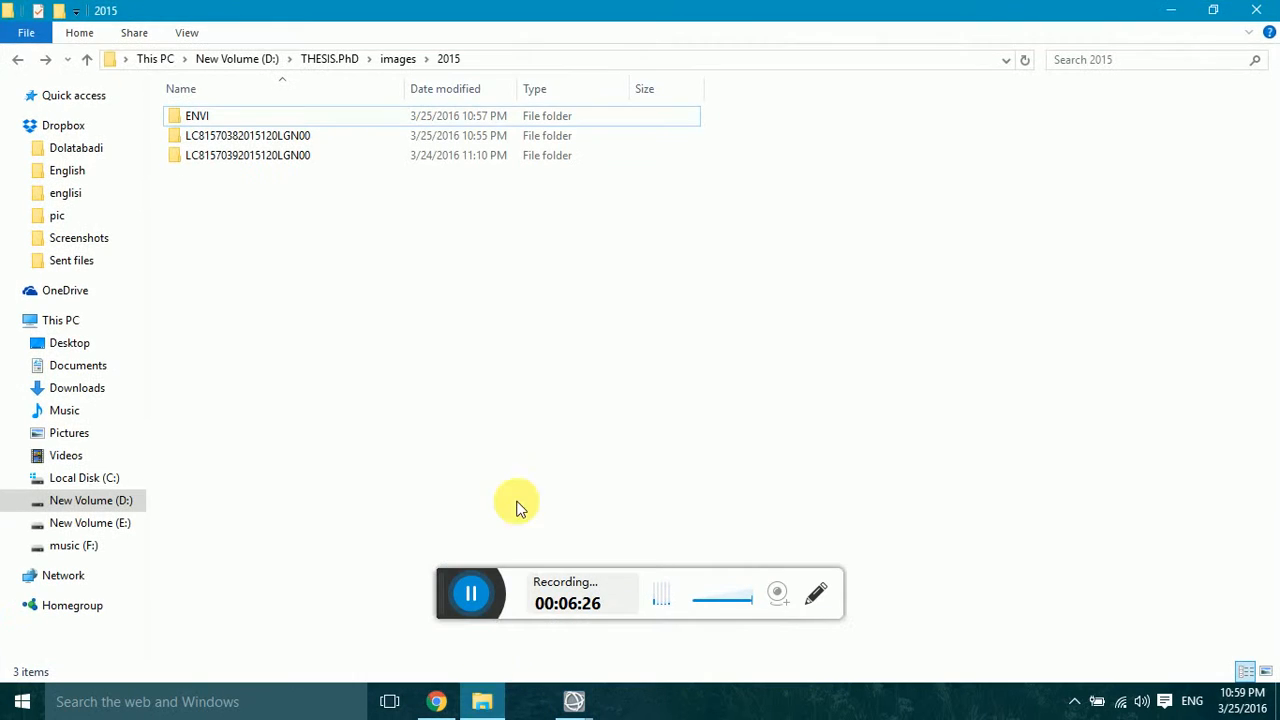
double_click(214, 135)
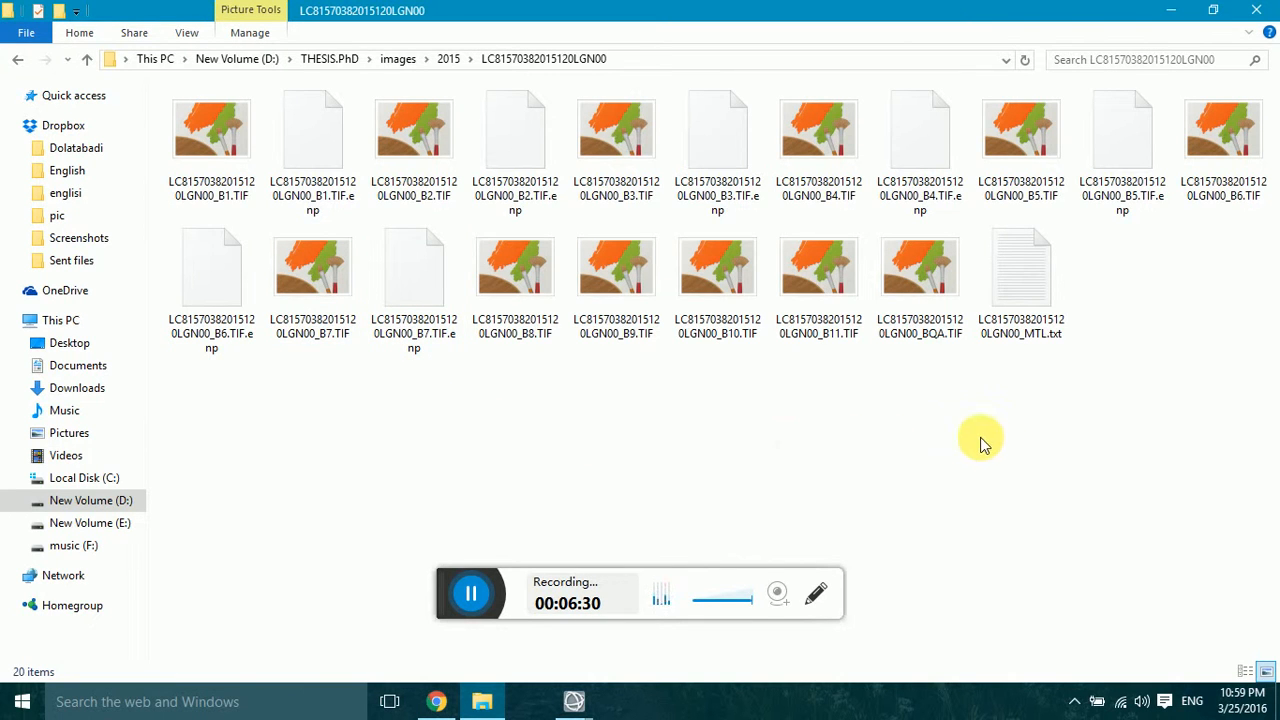
double_click(1029, 271)
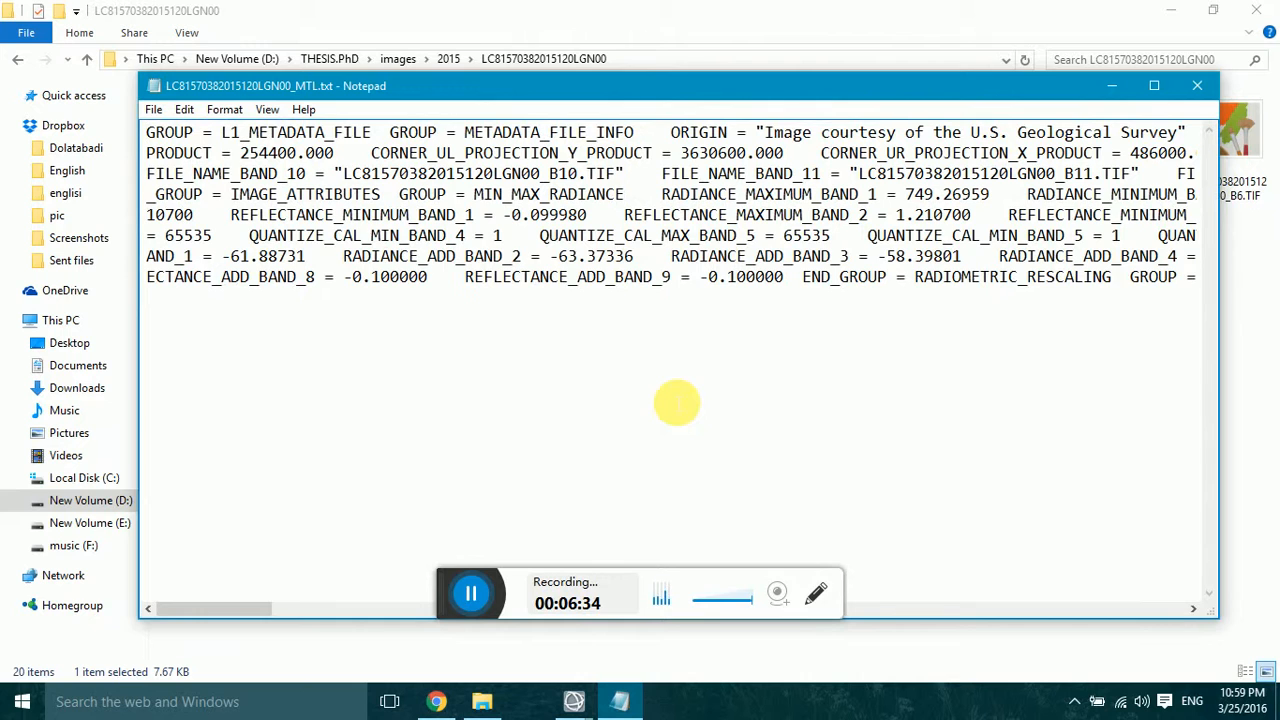
key(ctrl+f)
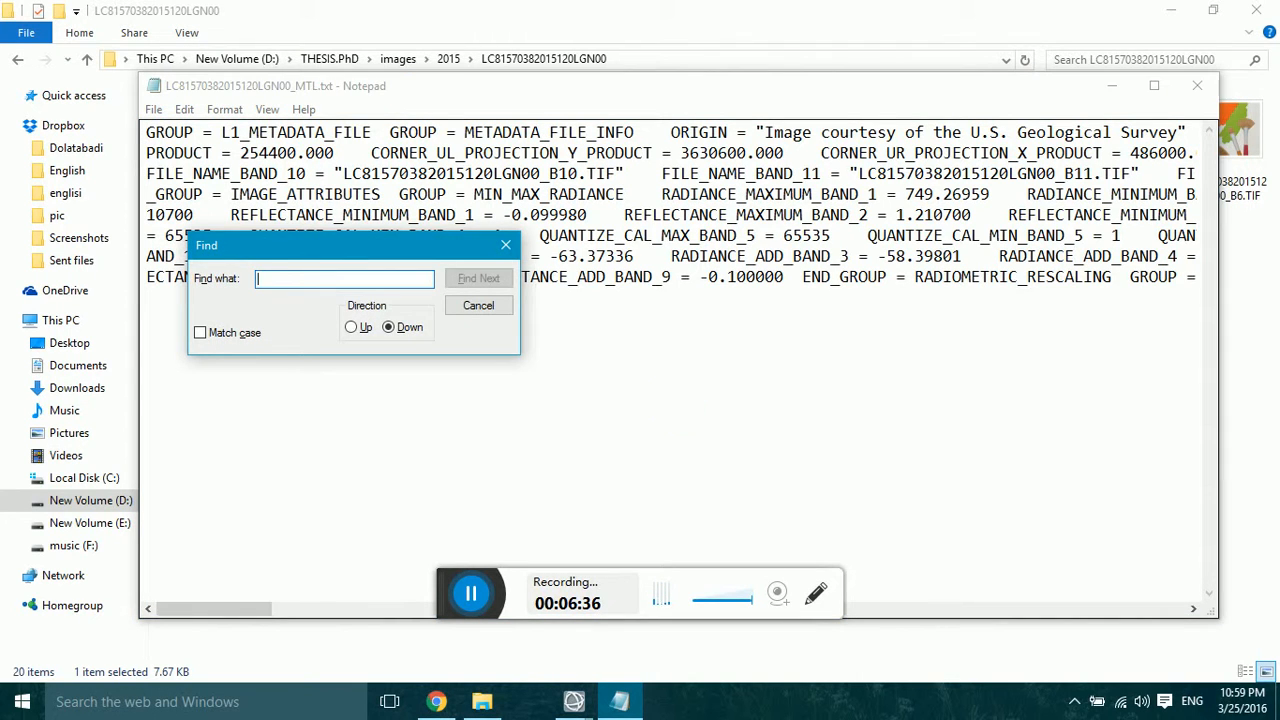
text(date)
key(Return)
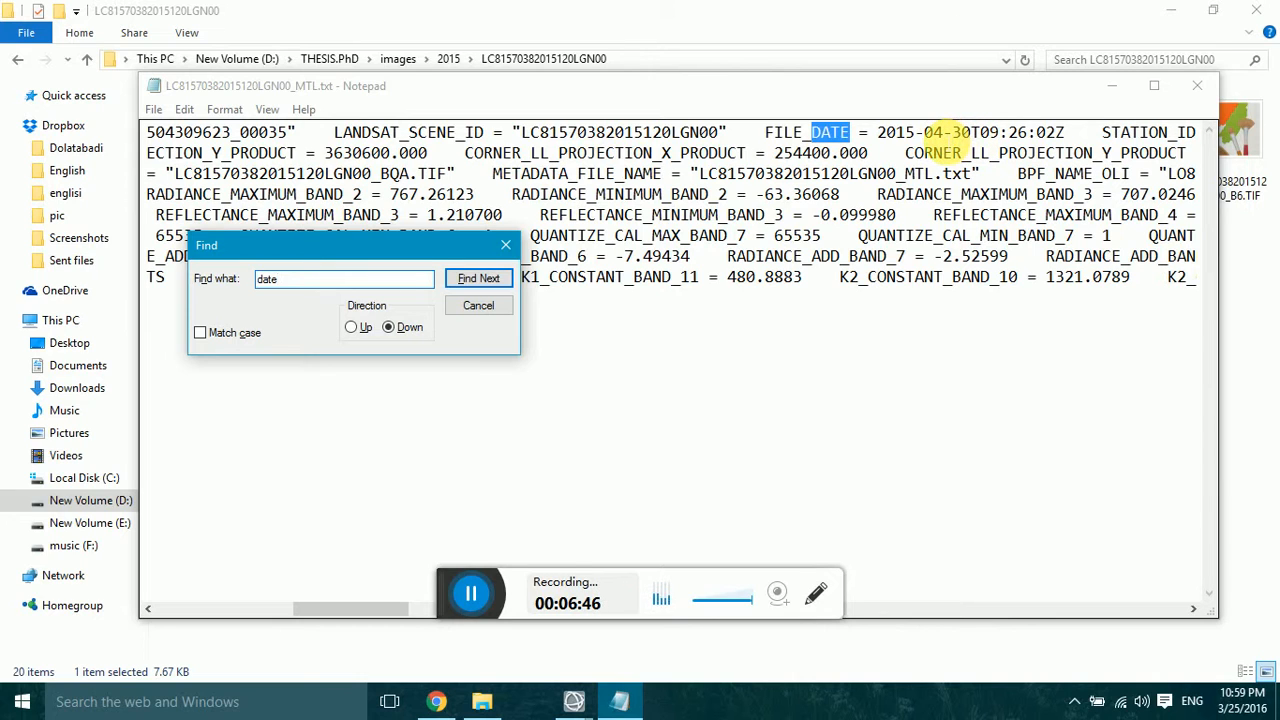
click(483, 281)
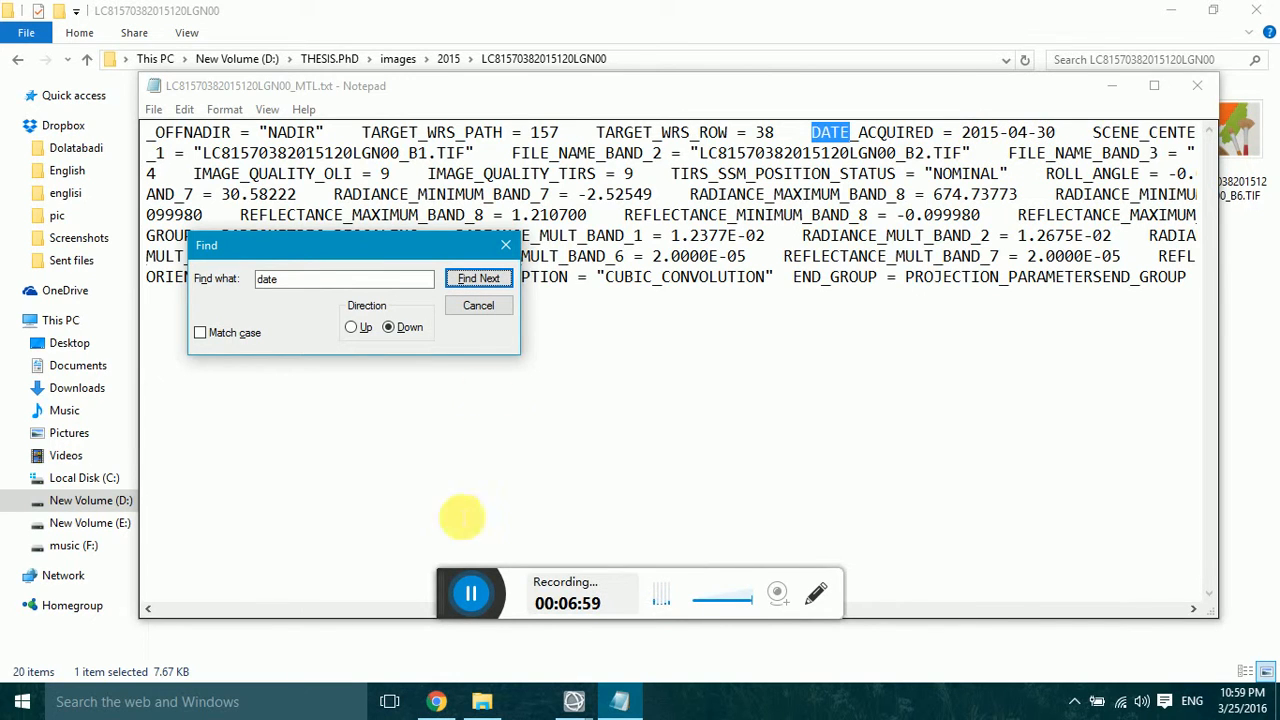
Step: Switch back to ENVI and set the FLAASH flight date to Apr 30, 2015
click(581, 707)
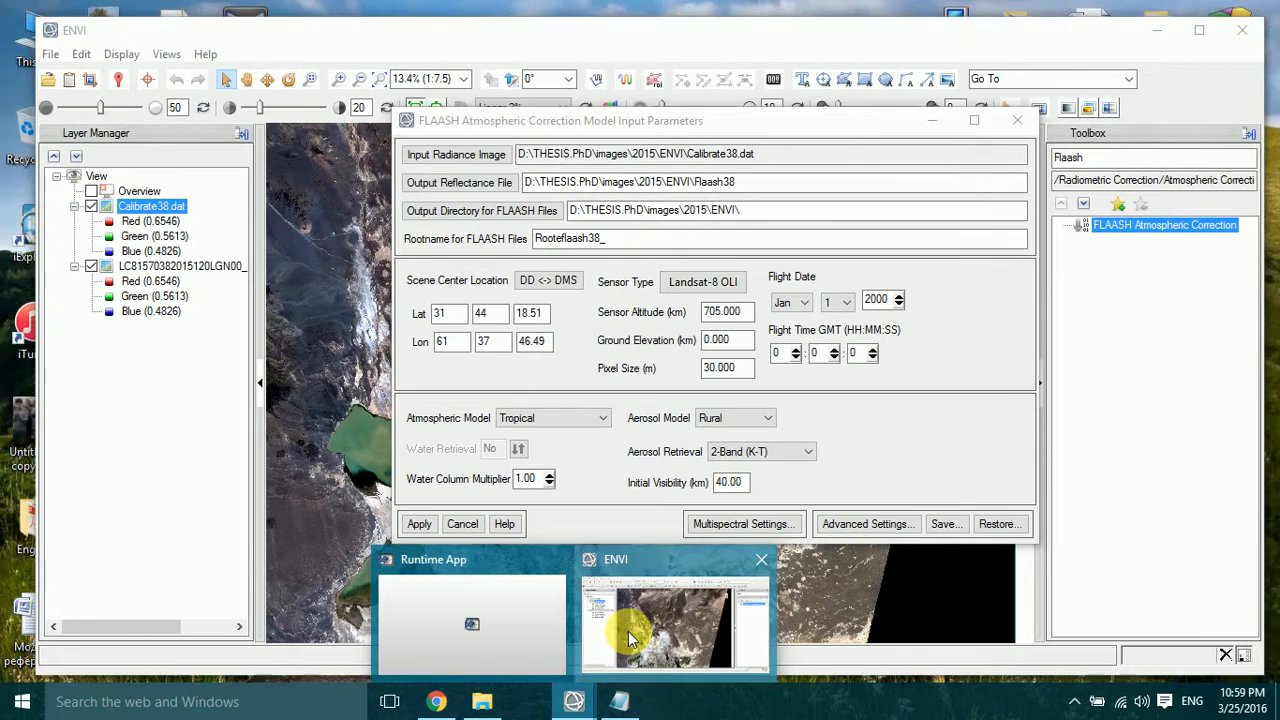
click(660, 650)
click(803, 302)
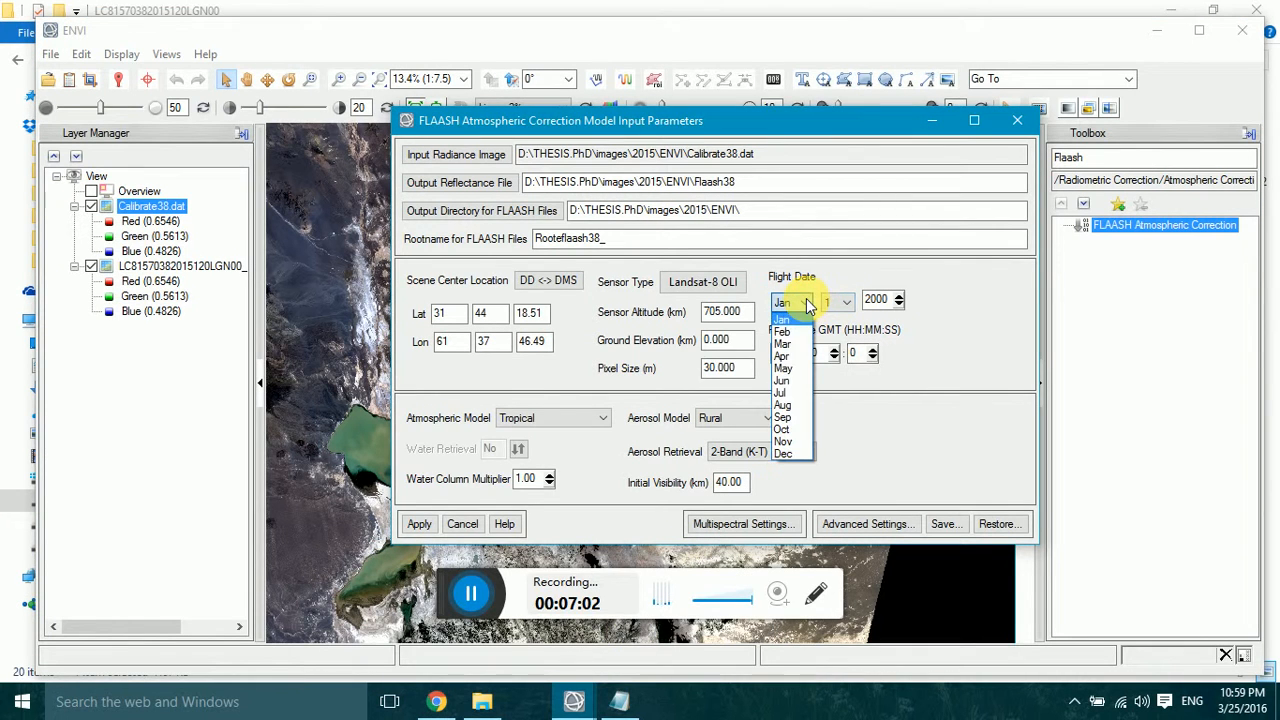
click(782, 357)
click(835, 302)
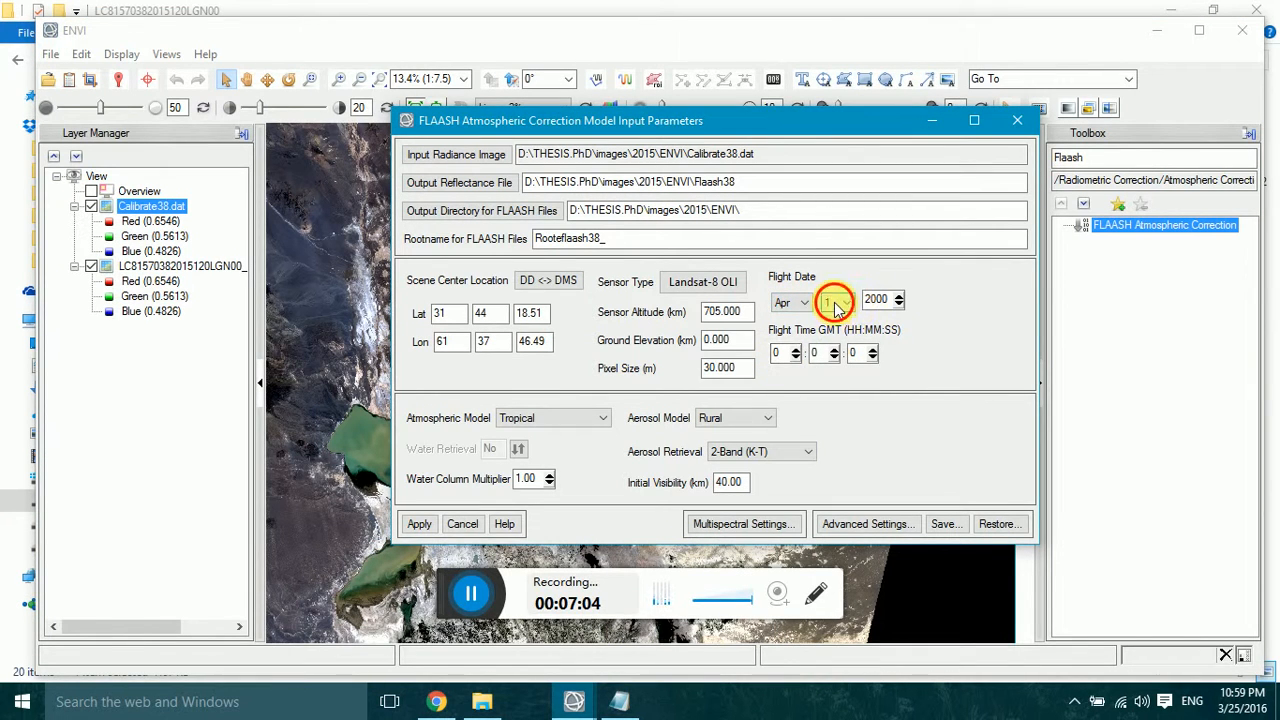
click(835, 303)
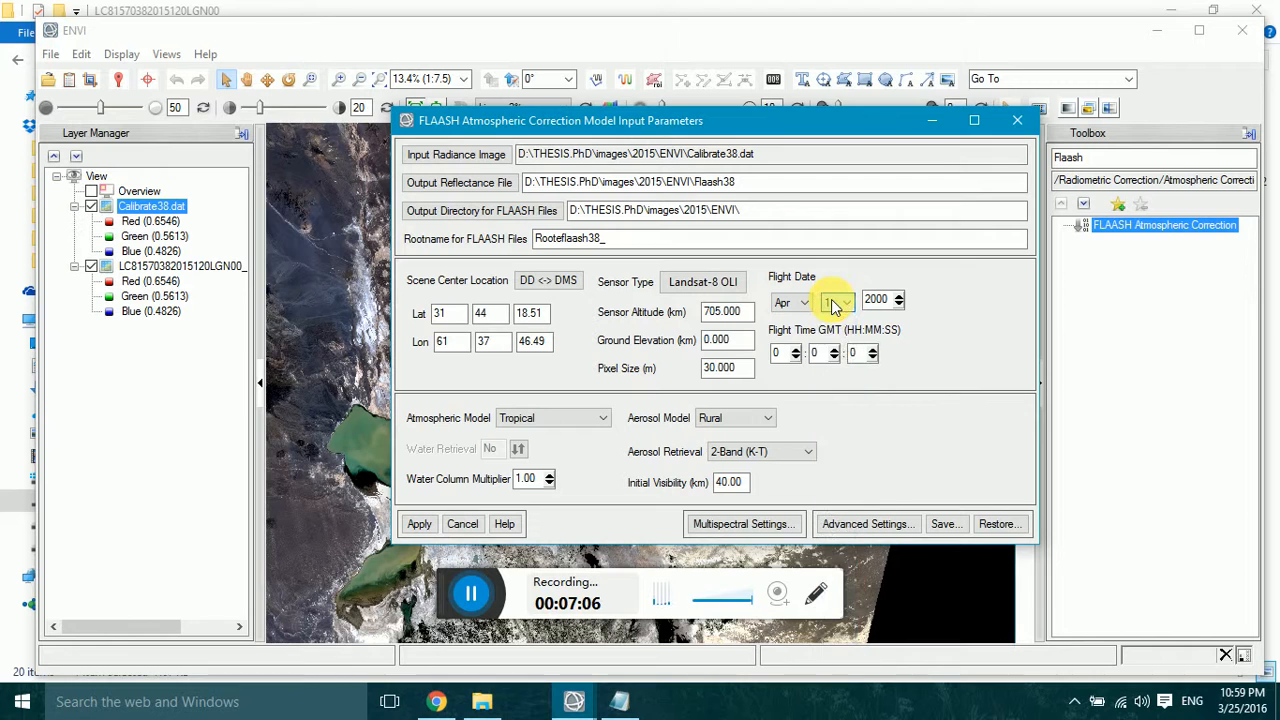
click(835, 305)
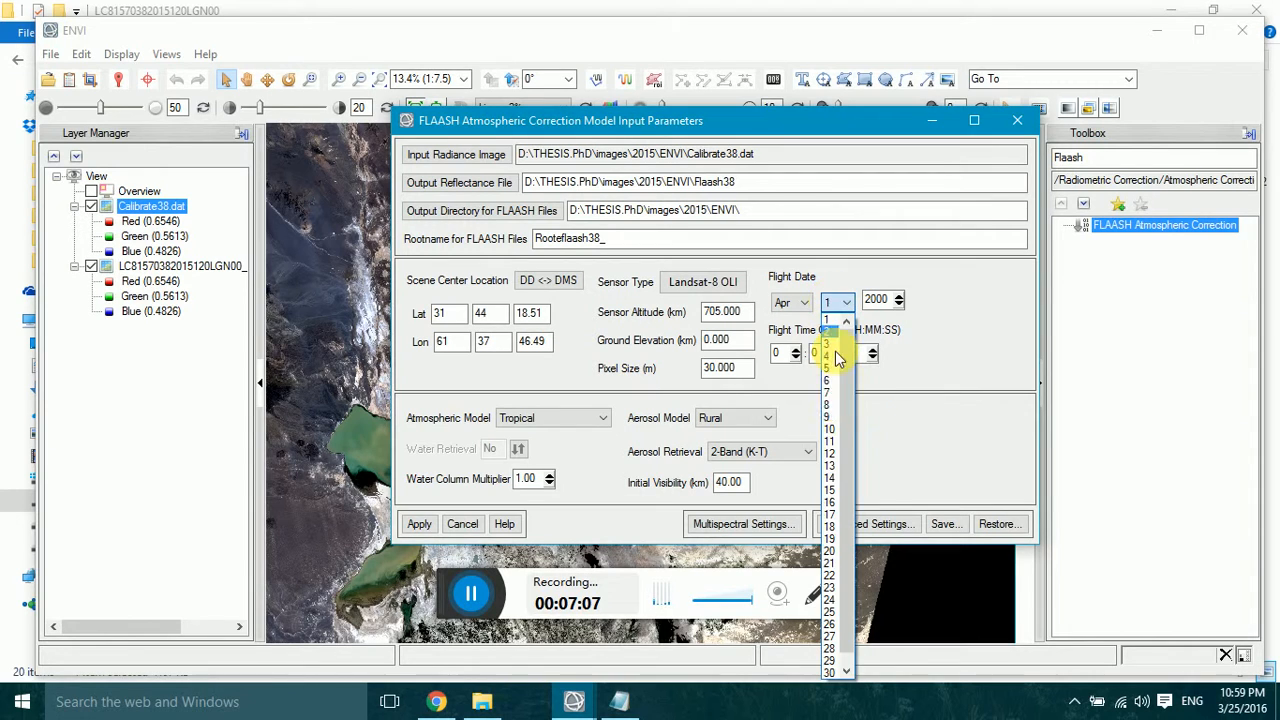
click(829, 672)
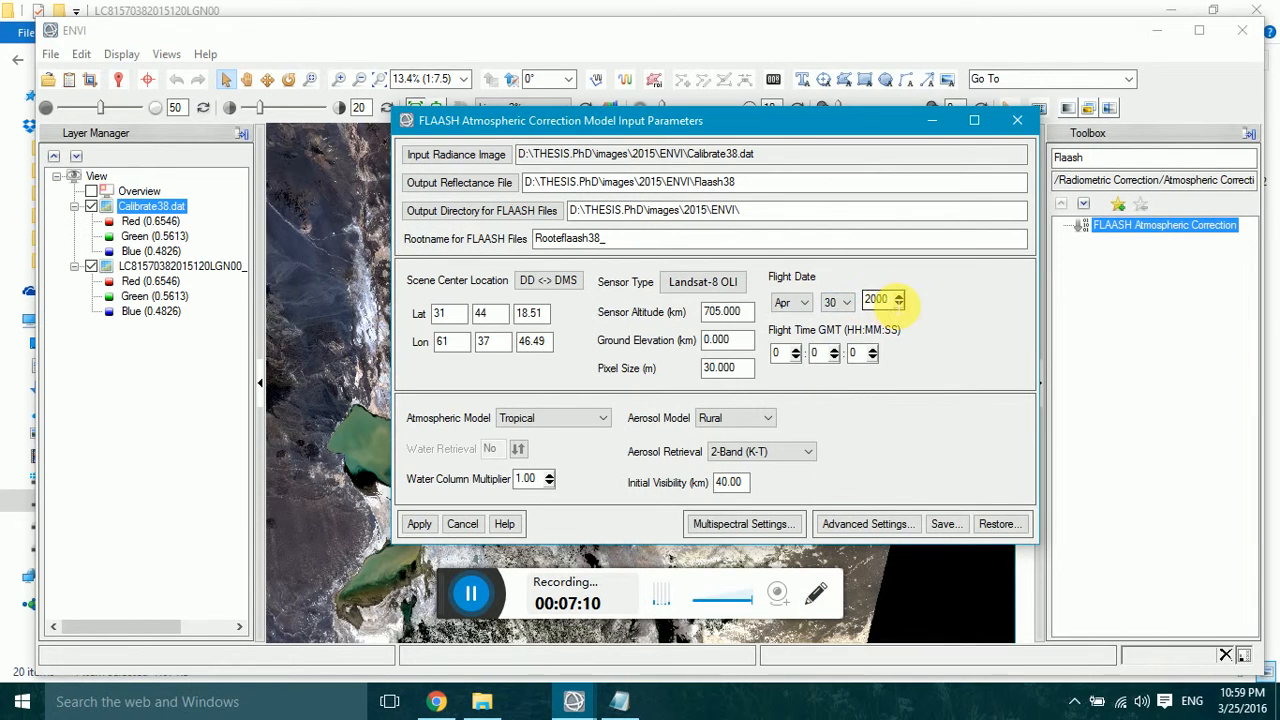
drag(888, 299, 876, 299)
text(154)
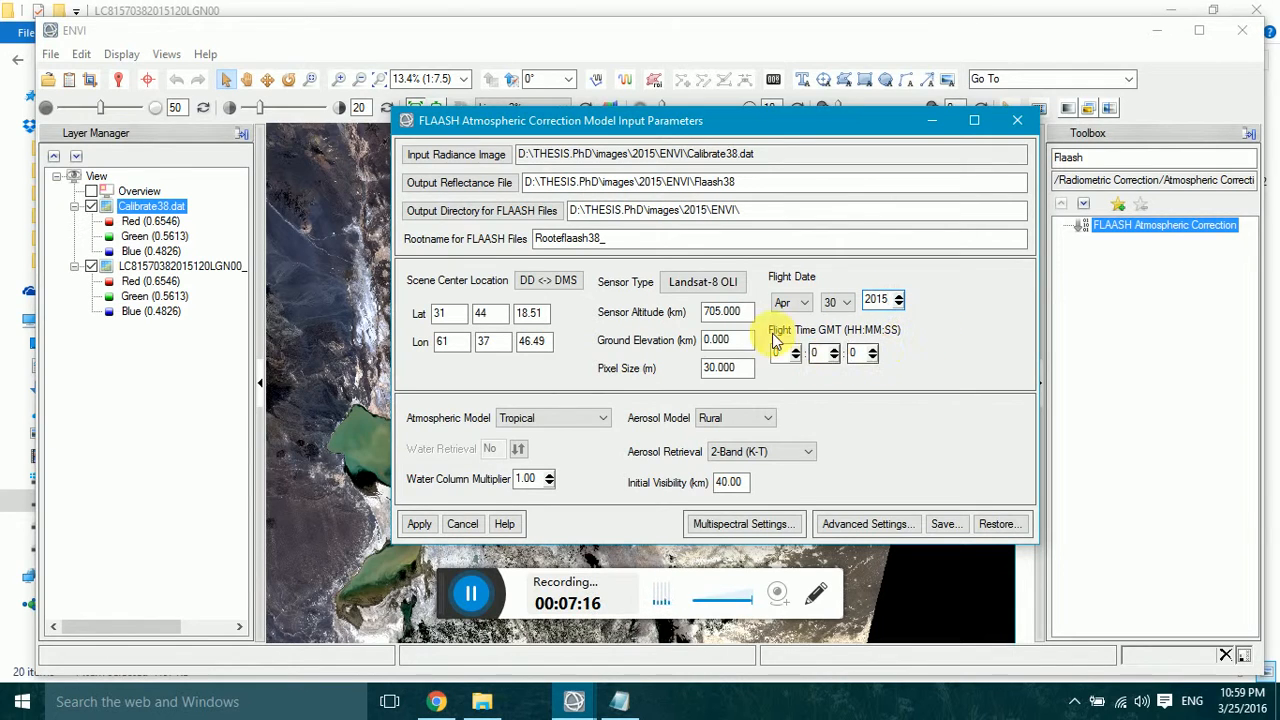
Step: Switch to the MTL.txt metadata file in Notepad and search it for "time" up to the SCENE_CENTER_TIME entry
click(626, 708)
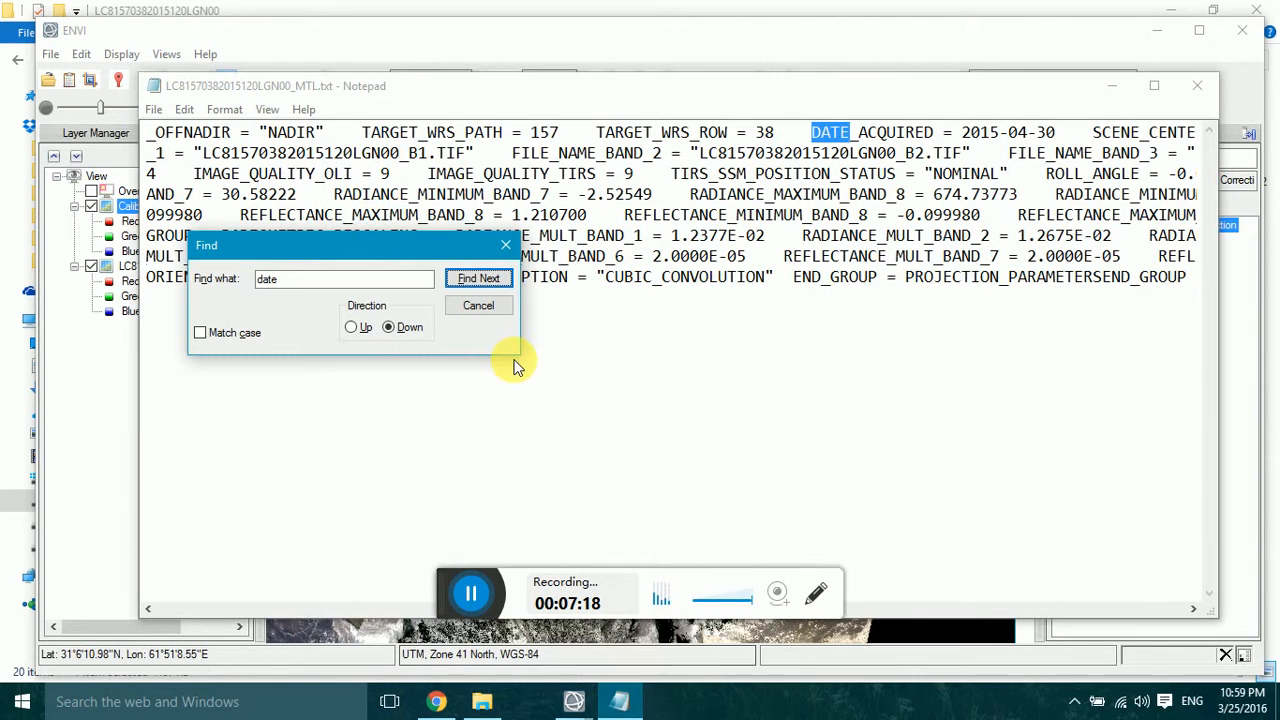
click(278, 280)
drag(281, 281, 254, 282)
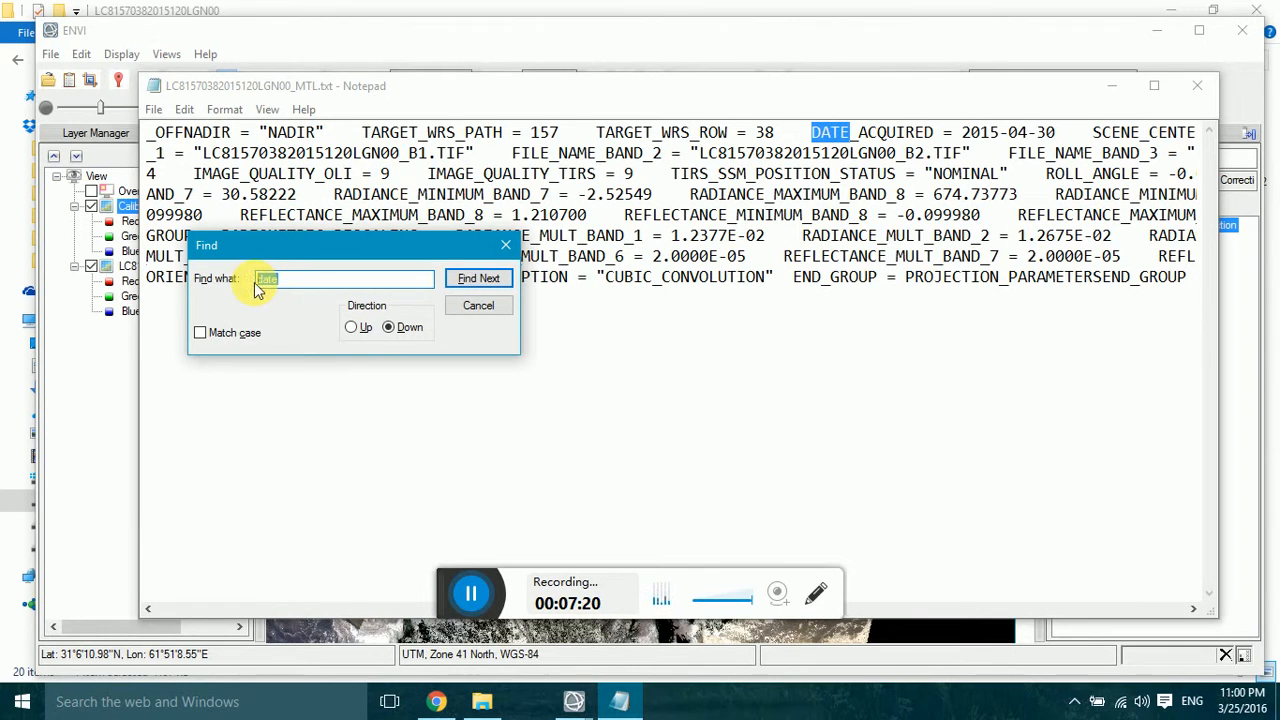
text(time)
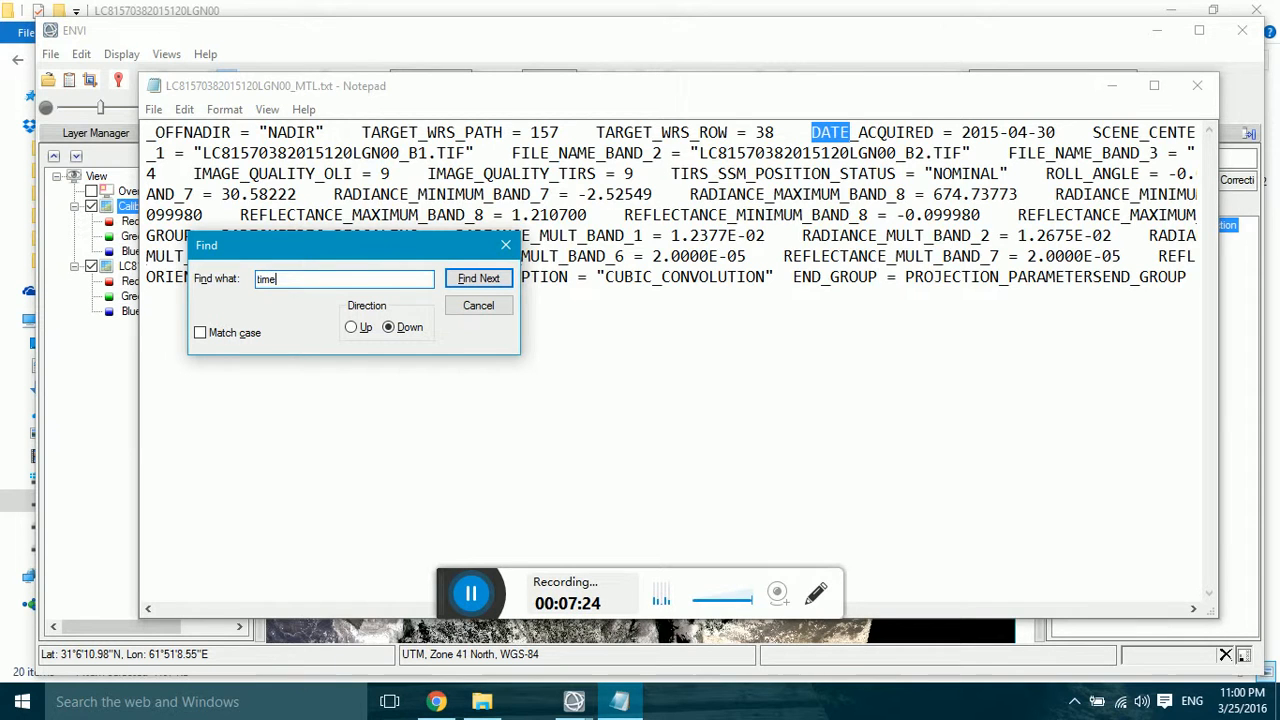
key(Return)
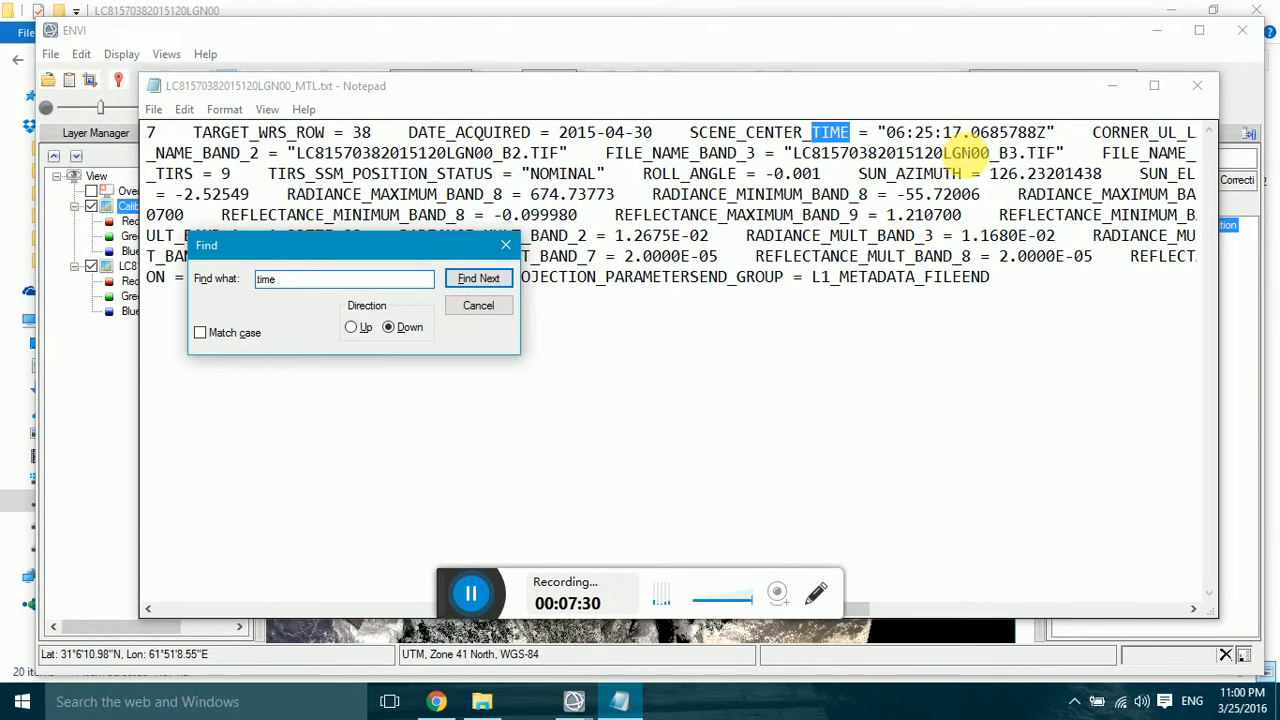
Step: Return to ENVI and set the FLAASH flight time GMT to 6:25:17
click(580, 706)
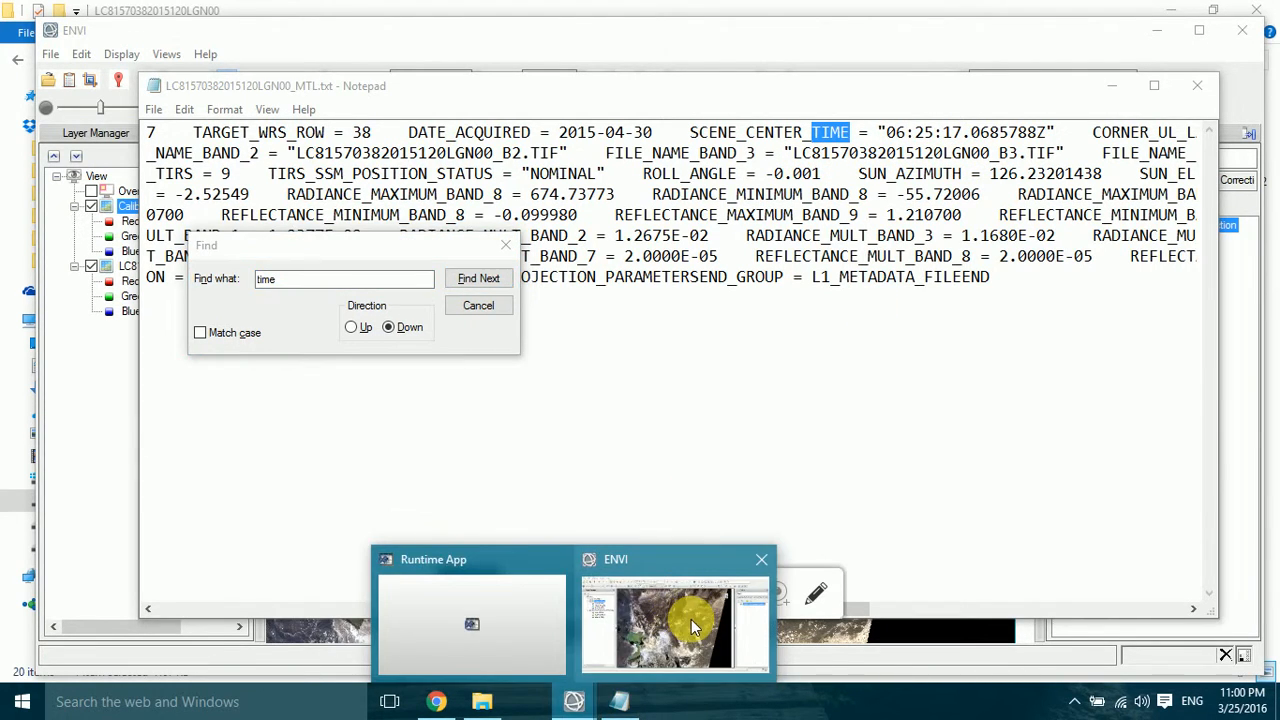
click(691, 619)
double_click(779, 354)
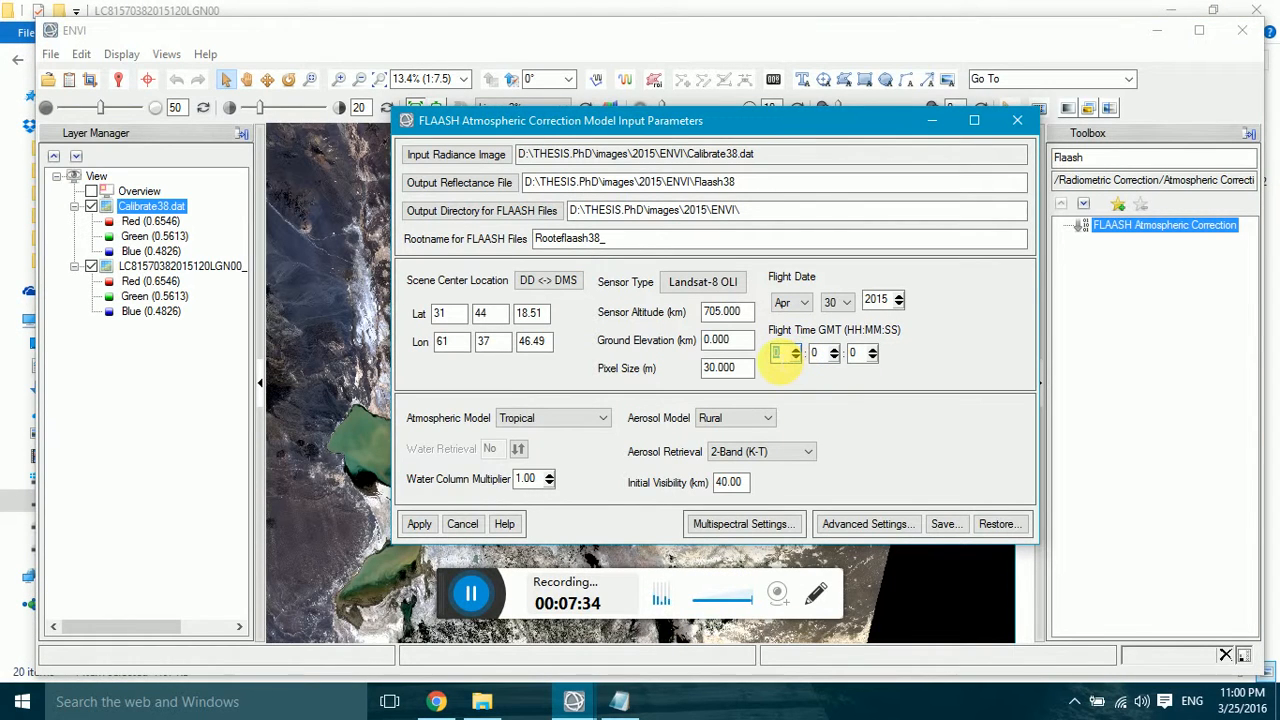
text(6)
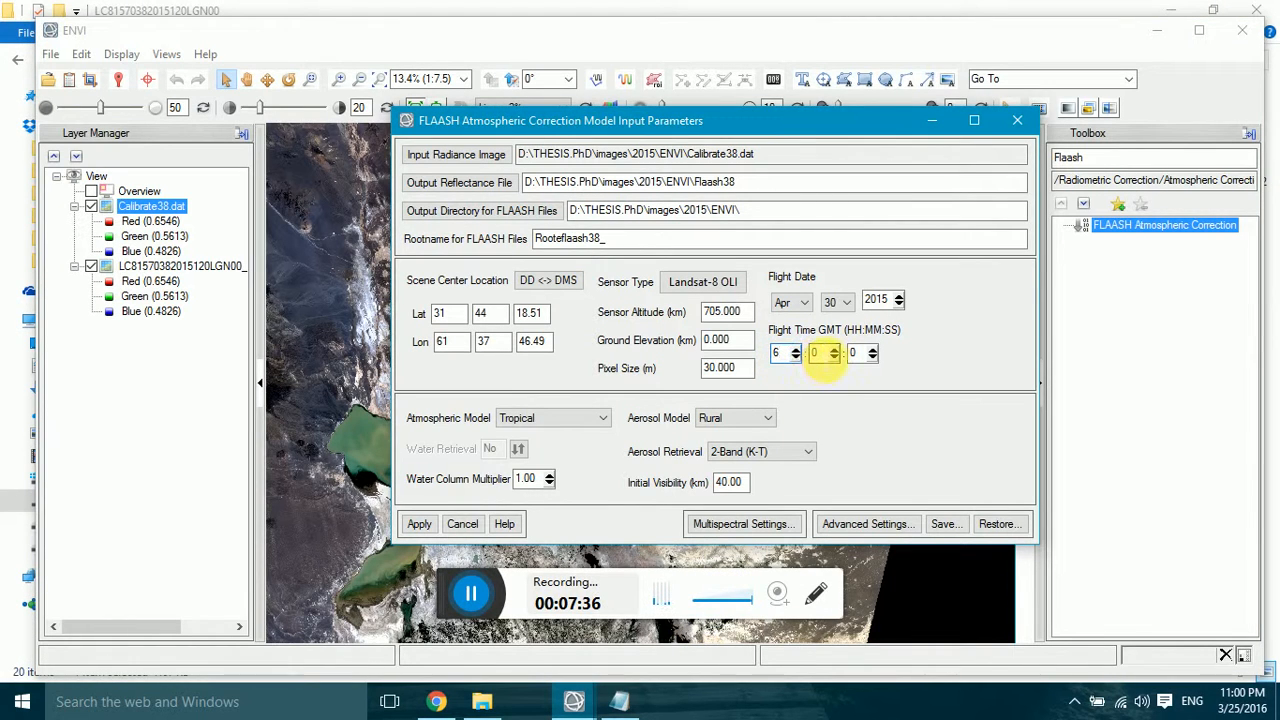
double_click(813, 355)
text(25)
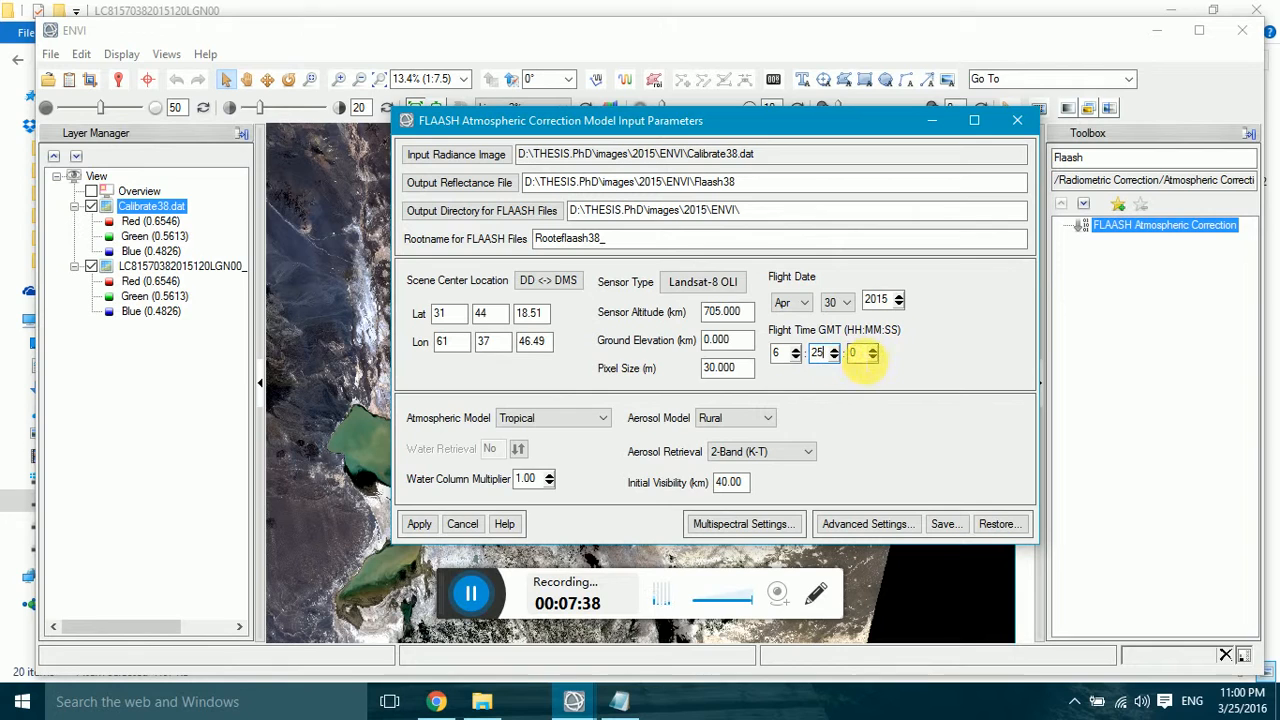
double_click(856, 357)
text(17)
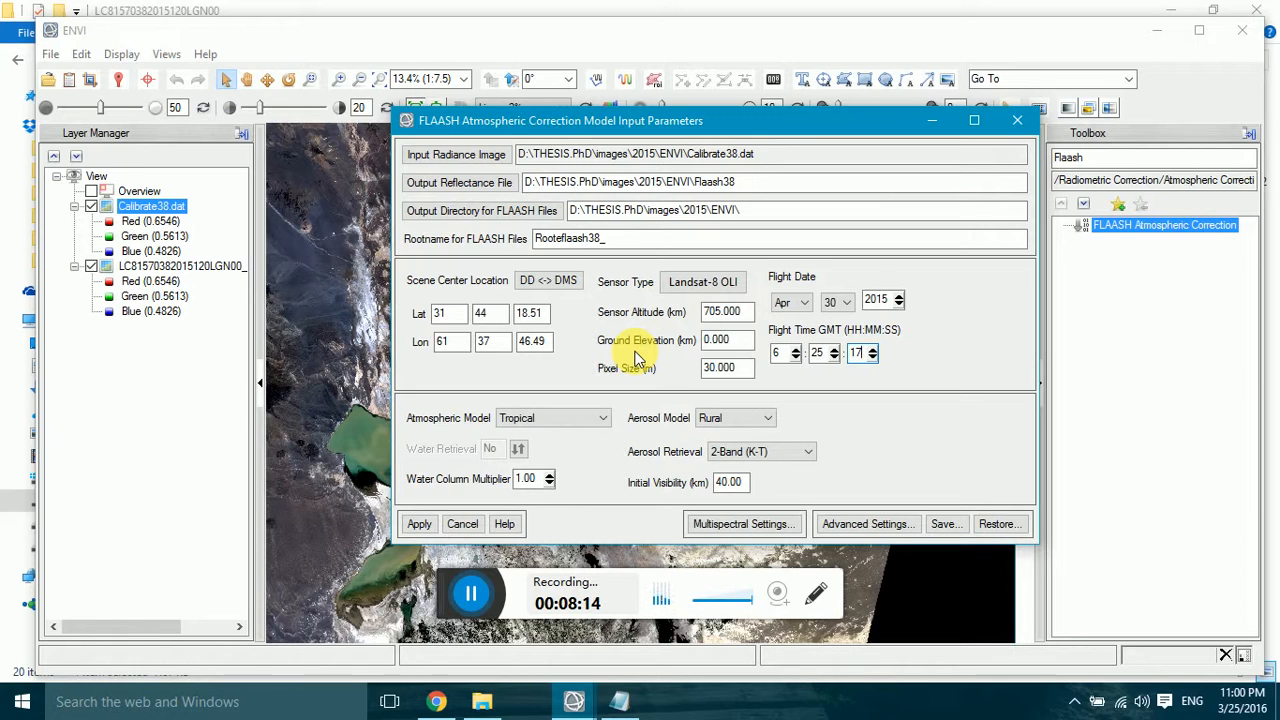
Step: Set the scene's ground elevation to 1.100 km in the FLAASH input parameters
click(720, 343)
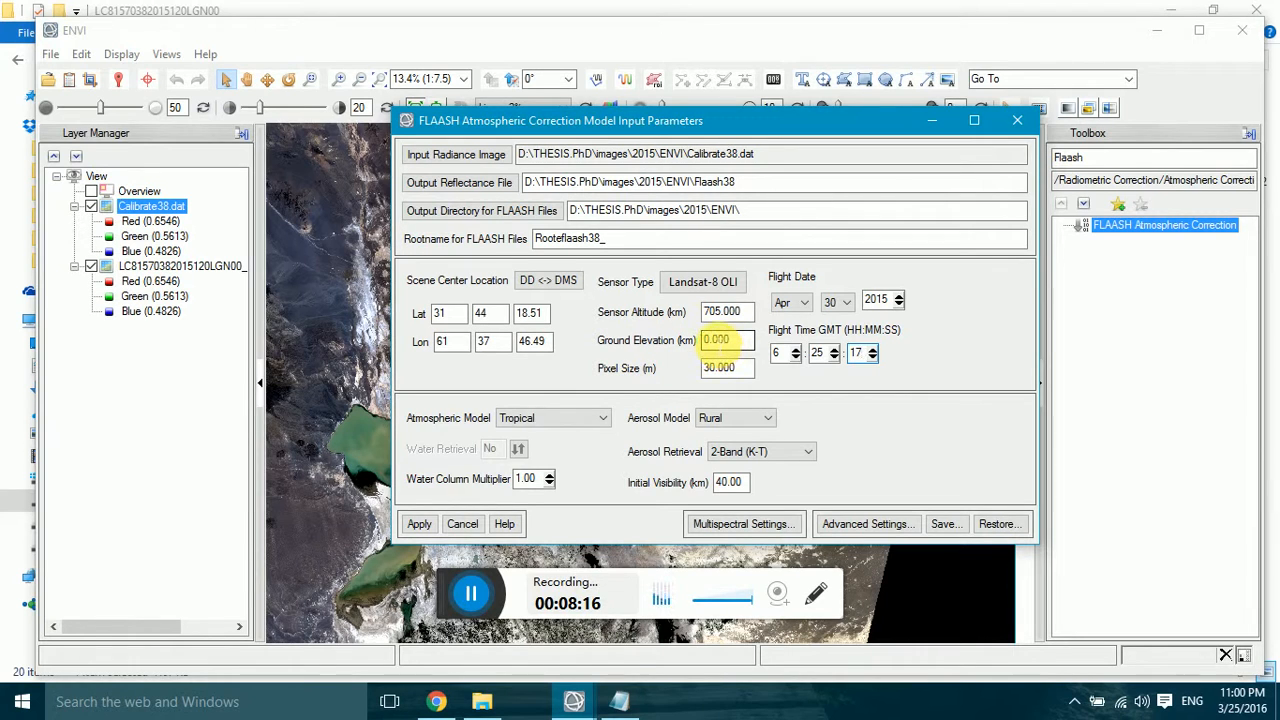
text(1)
drag(722, 343, 711, 343)
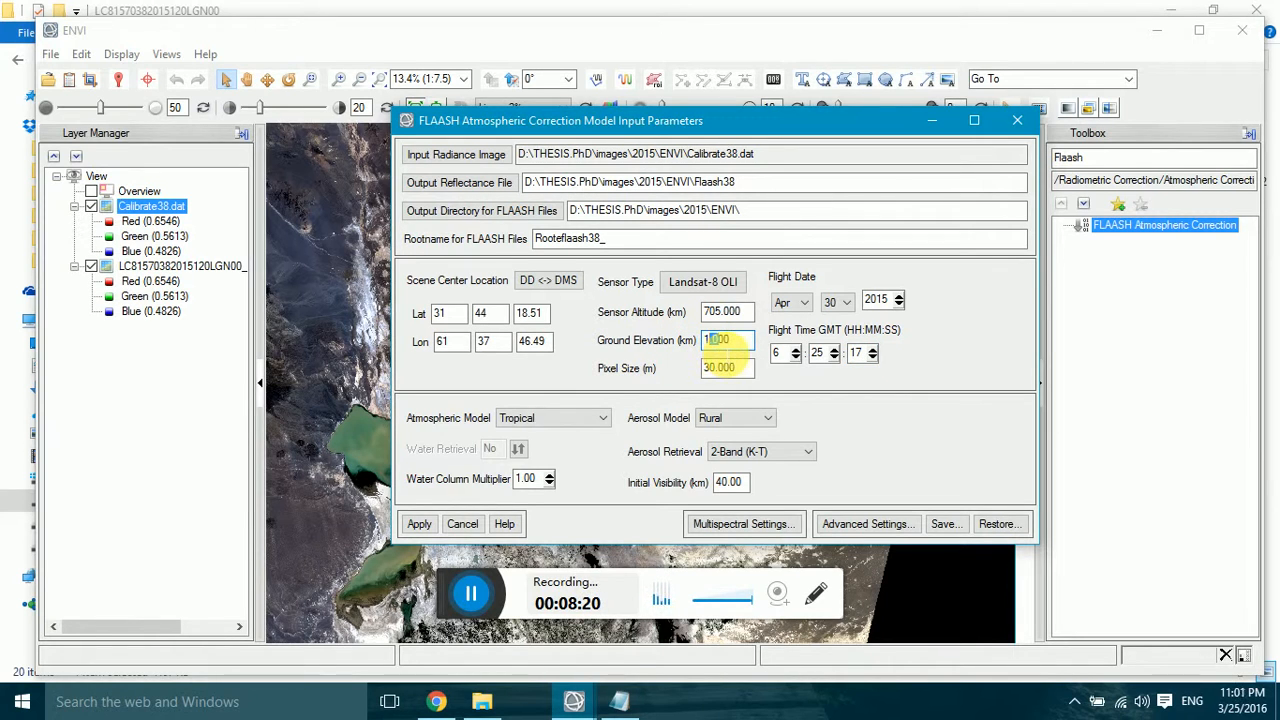
double_click(719, 341)
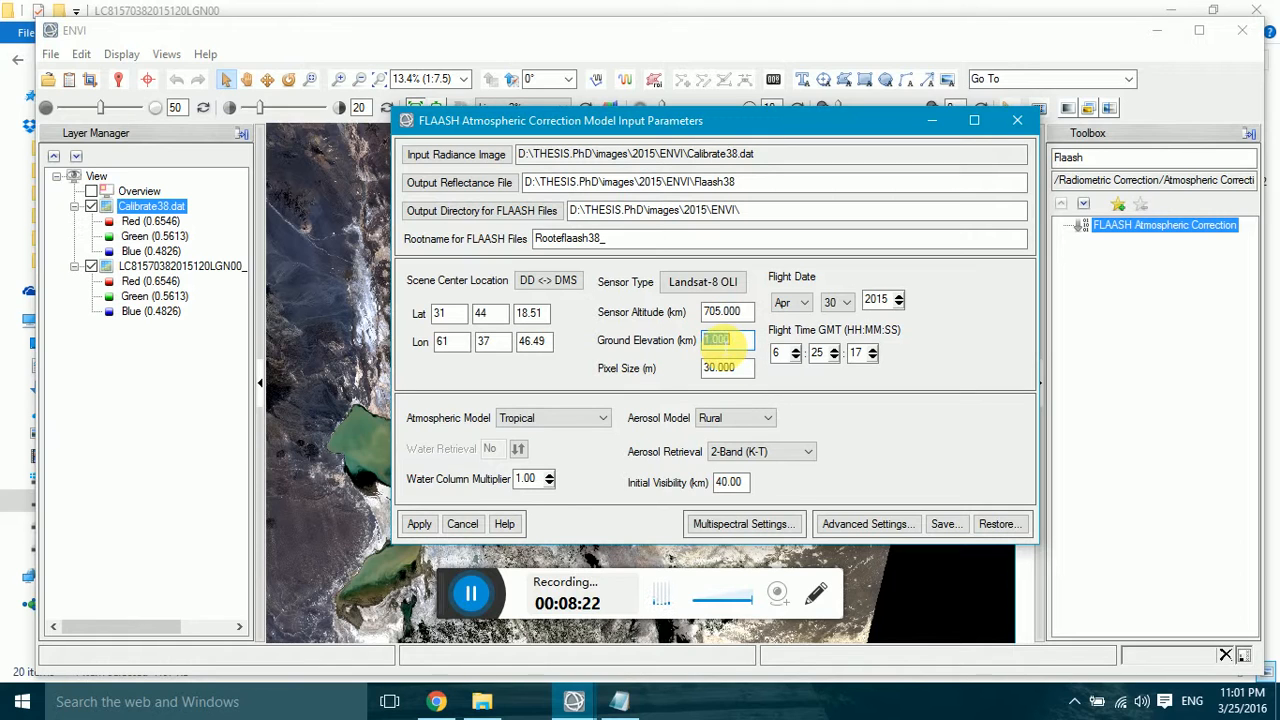
click(718, 341)
text(1)
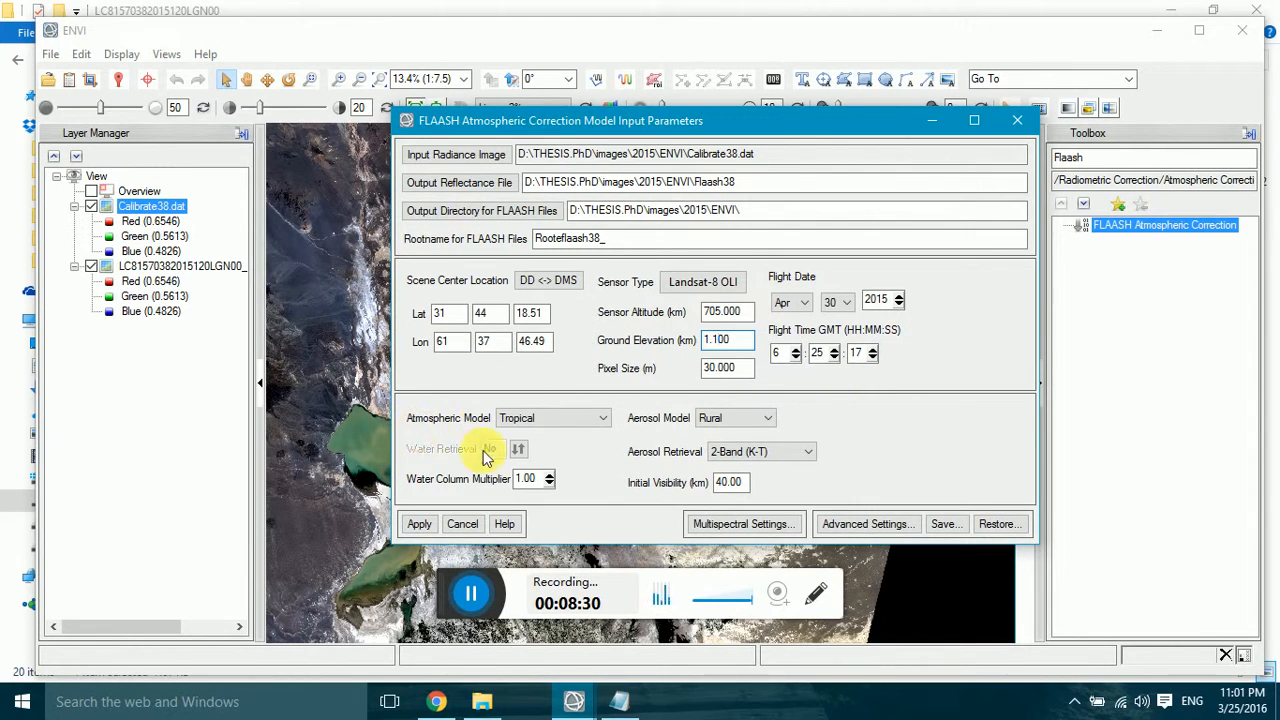
click(471, 594)
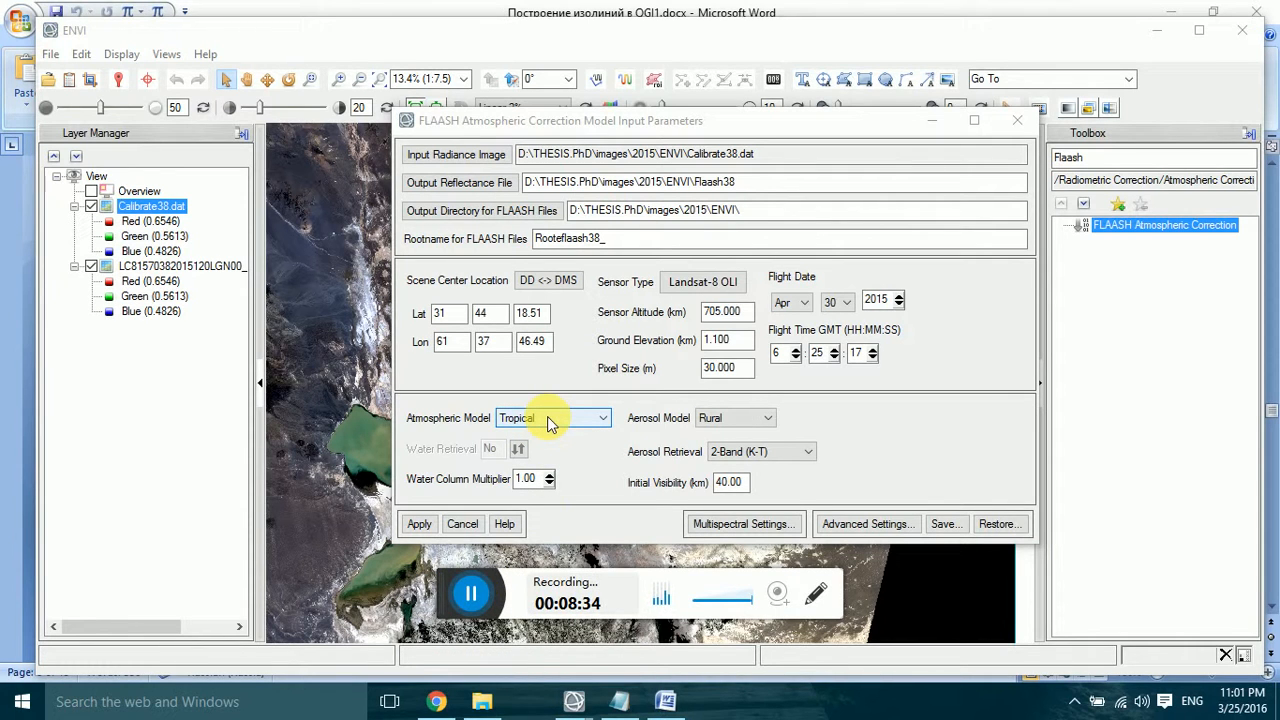
Step: Switch to the Word document and examine the model atmosphere tables for the scene's latitude and acquisition month
click(663, 700)
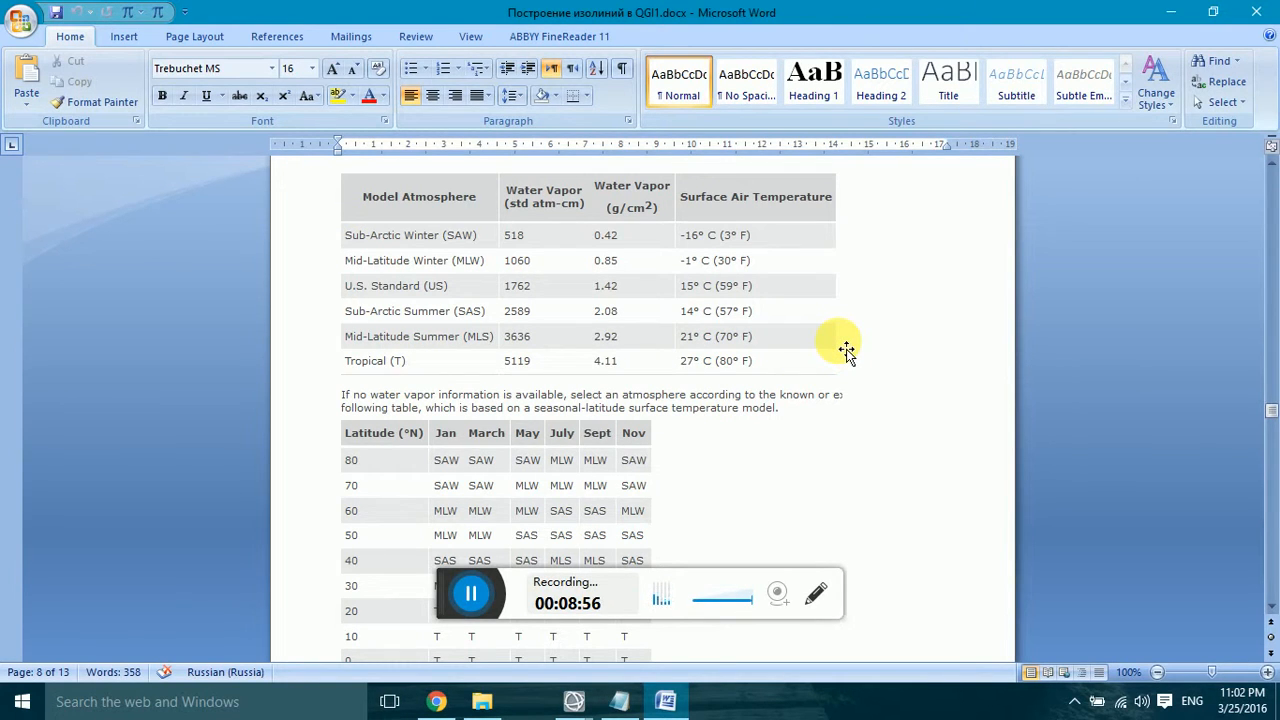
scroll(846, 352, down, 2)
scroll(846, 352, down, 1)
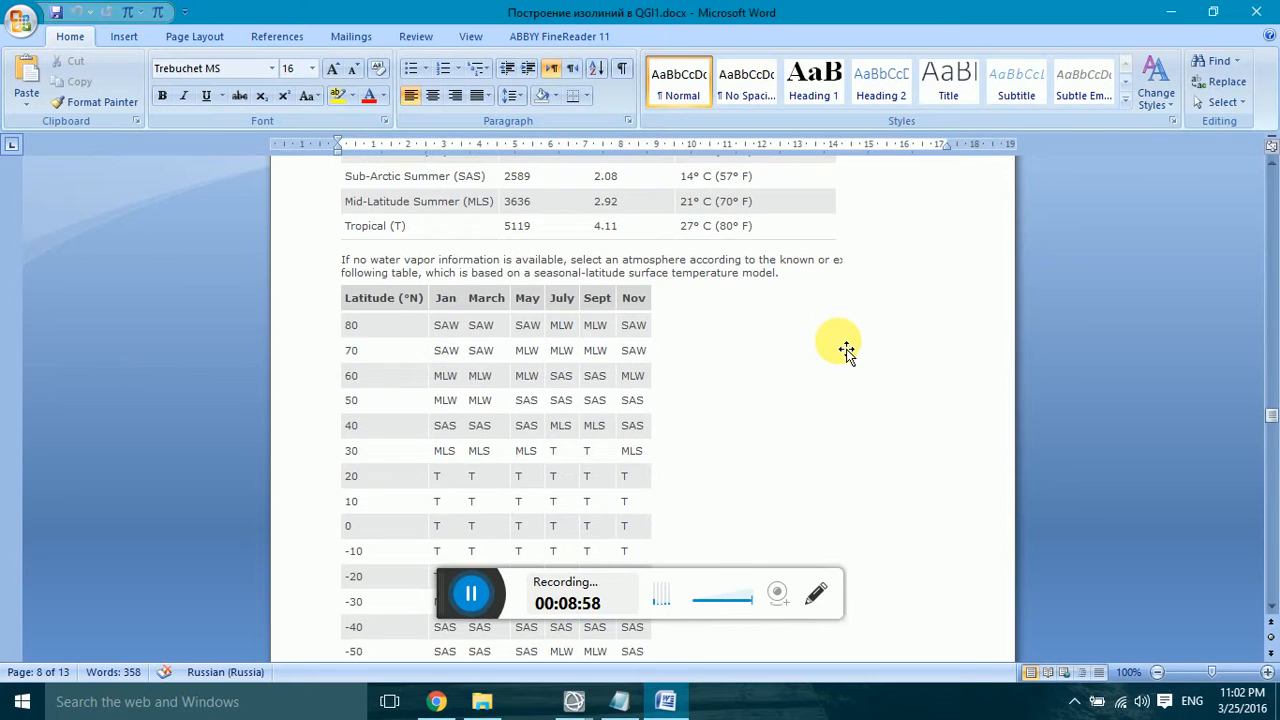
scroll(846, 352, down, 1)
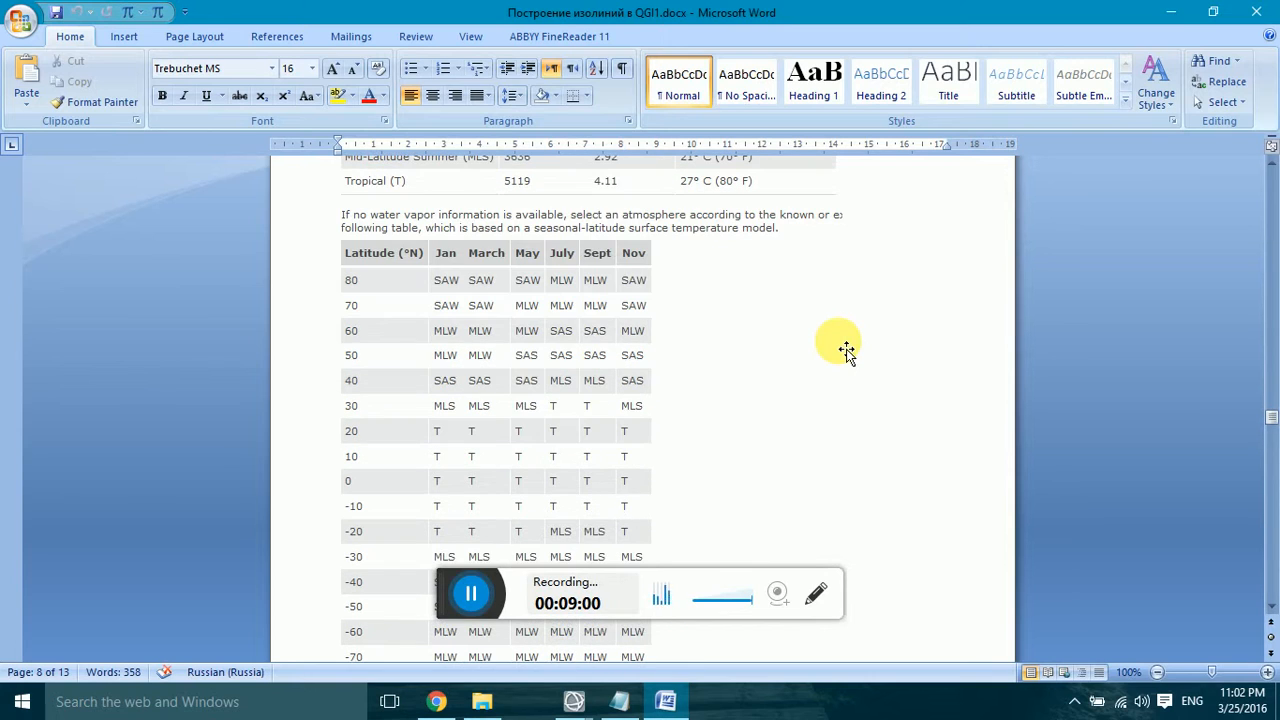
scroll(846, 352, down, 1)
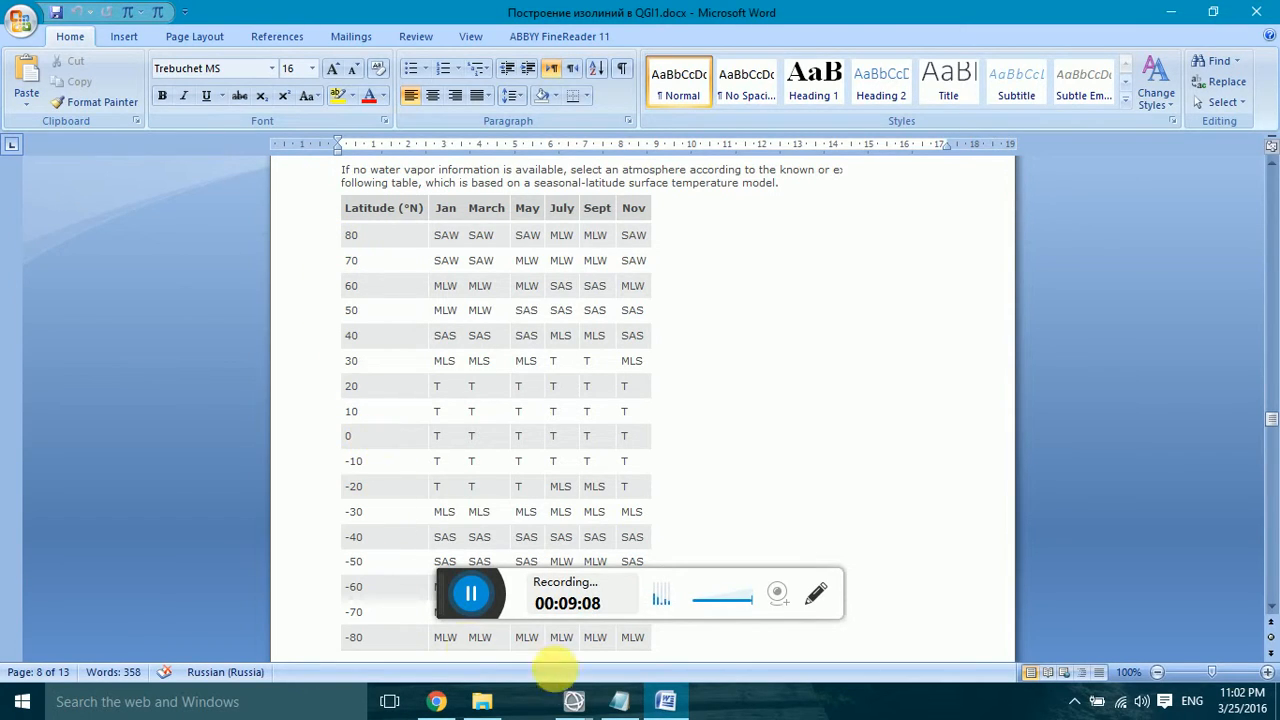
mouse_move(572, 698)
click(645, 642)
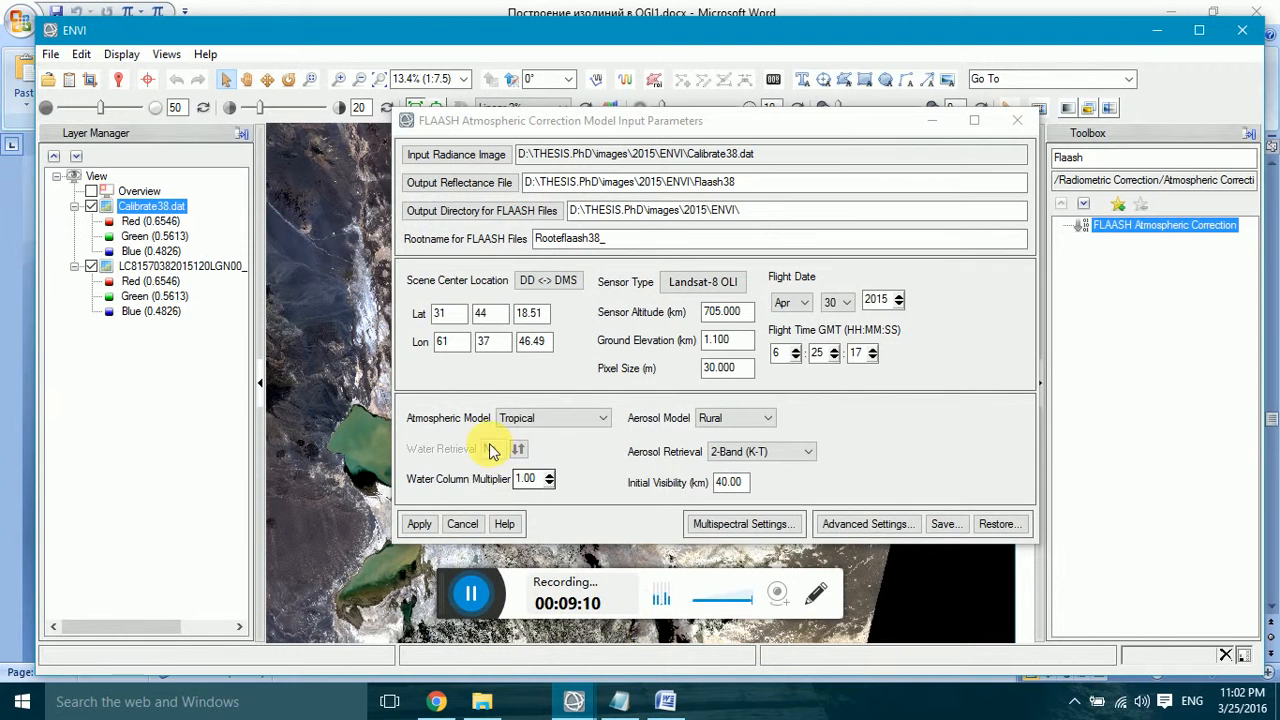
click(665, 699)
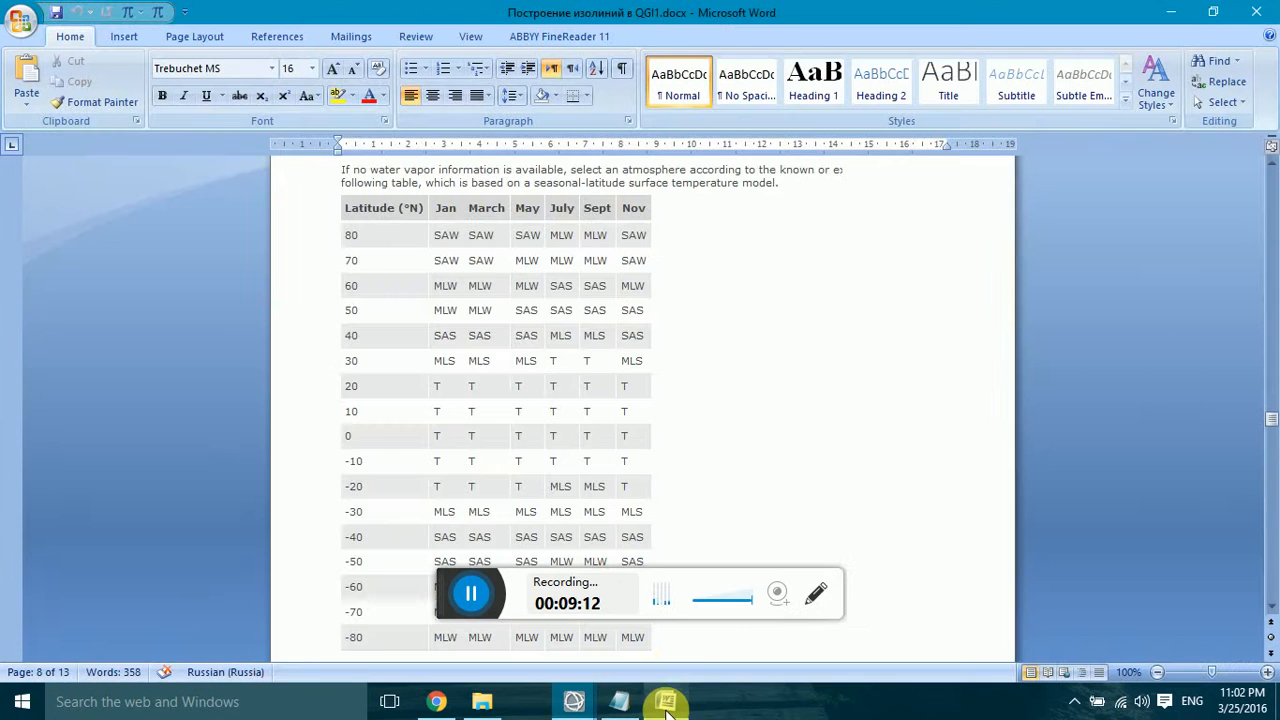
scroll(603, 366, down, 1)
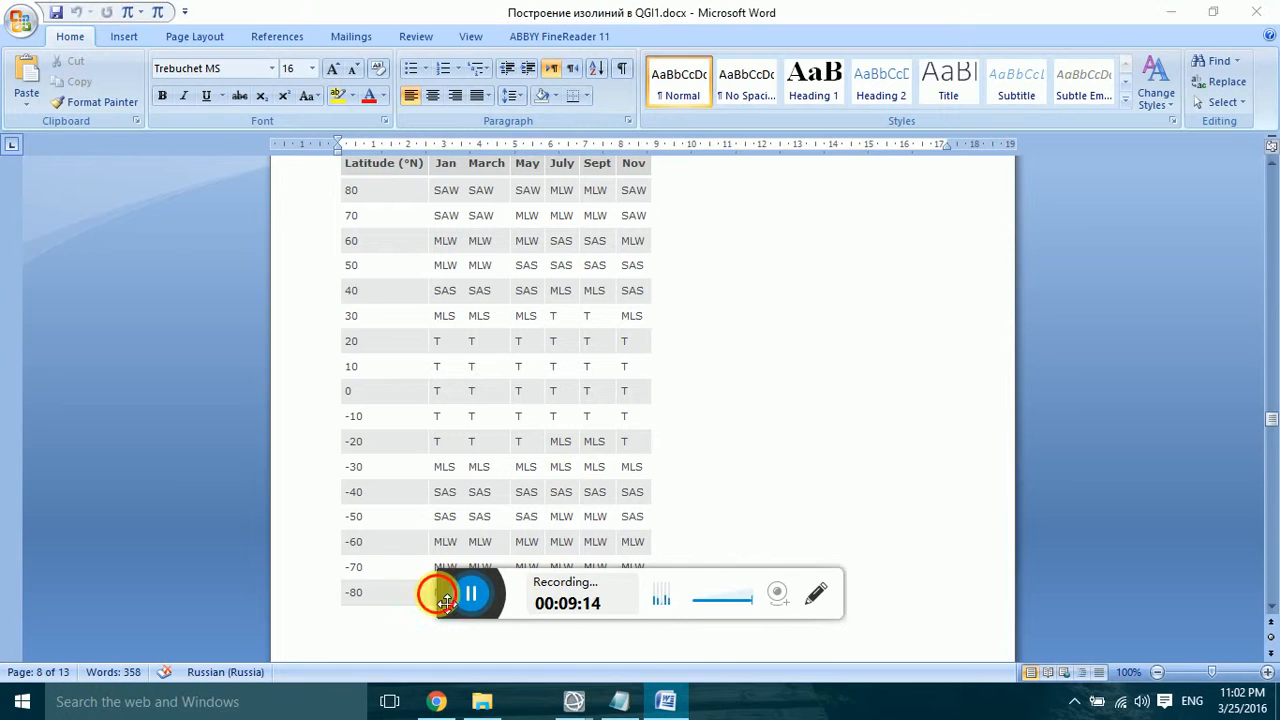
drag(440, 595, 6, 646)
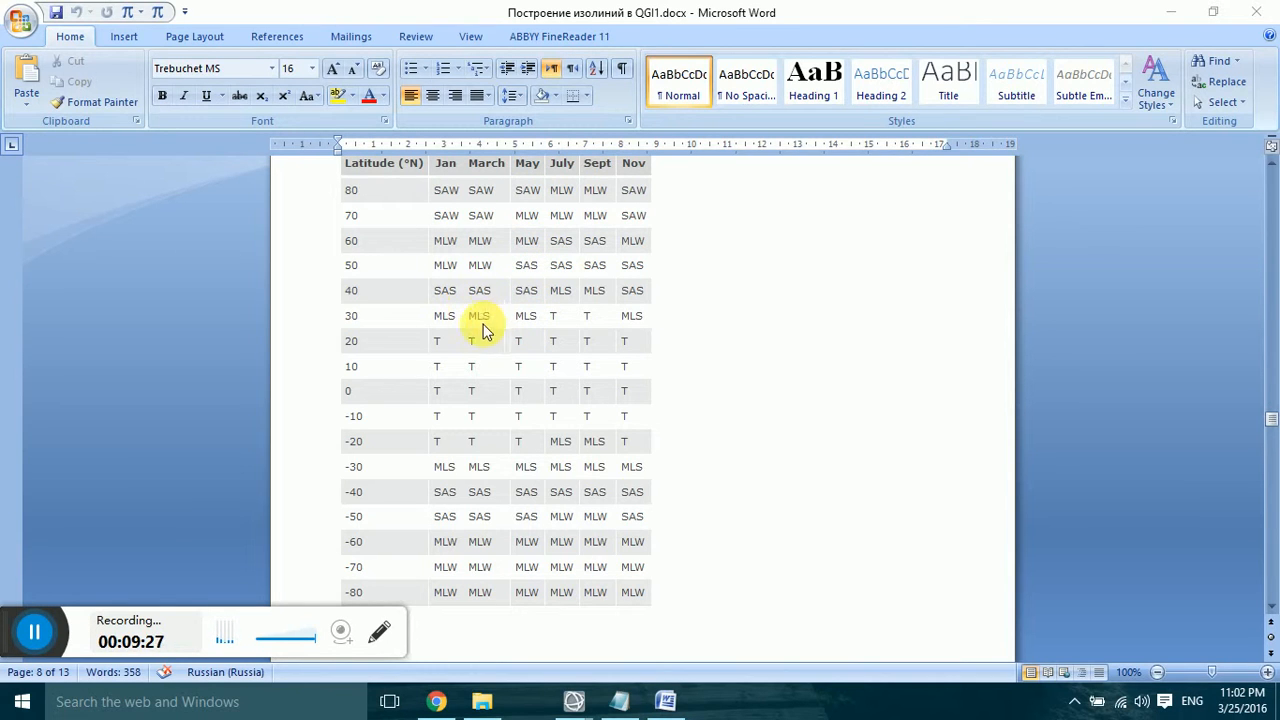
Step: Return to ENVI and set the FLAASH atmospheric model to Mid-Latitude Summer and the aerosol model to Rural
mouse_move(574, 701)
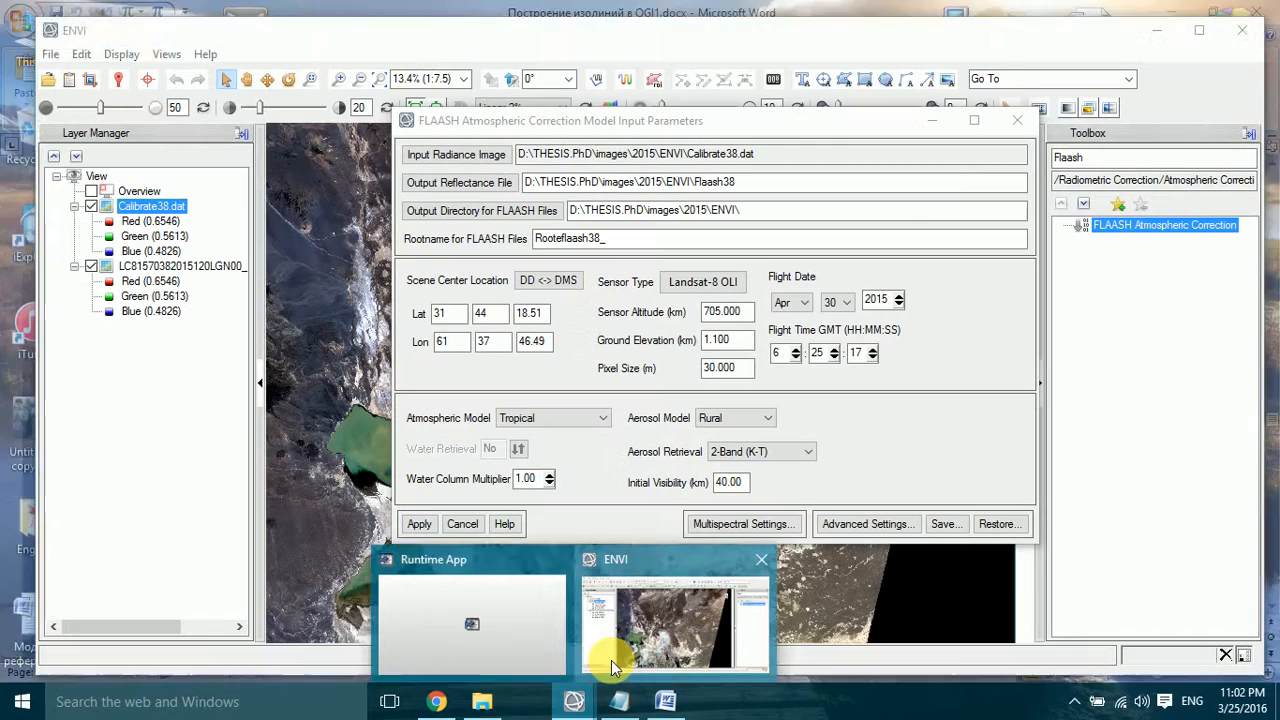
click(611, 660)
click(596, 419)
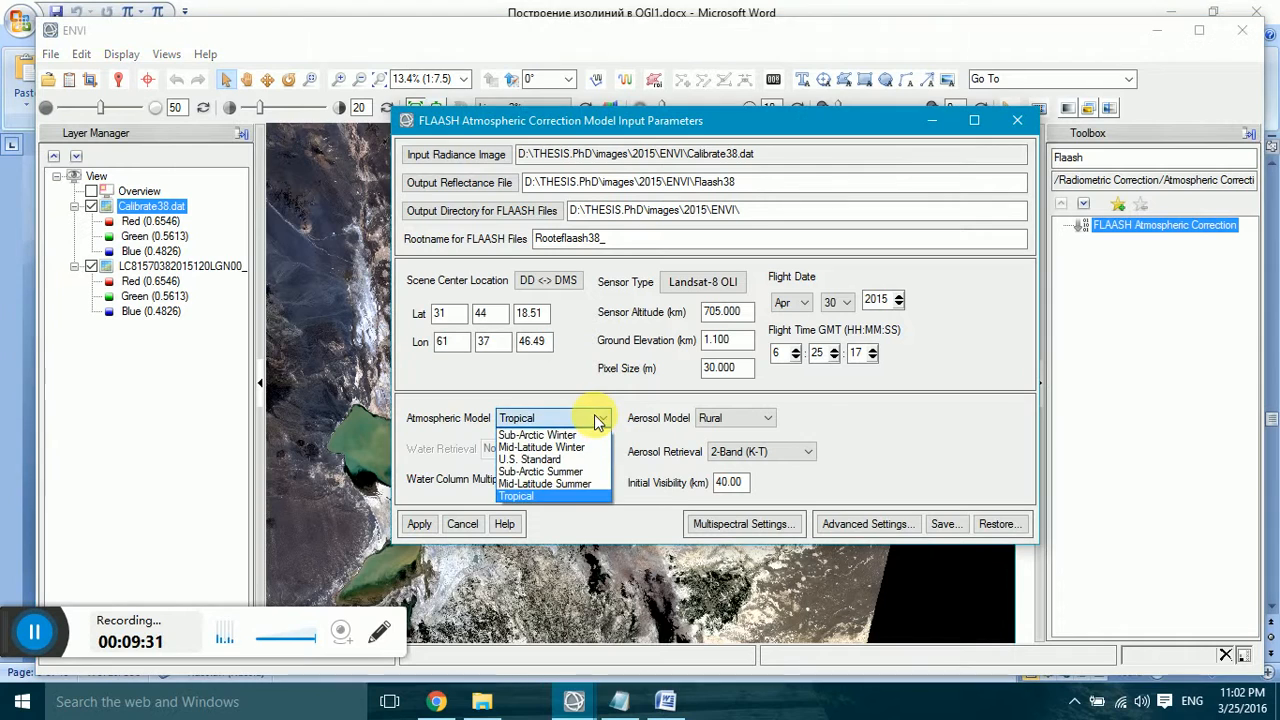
click(567, 486)
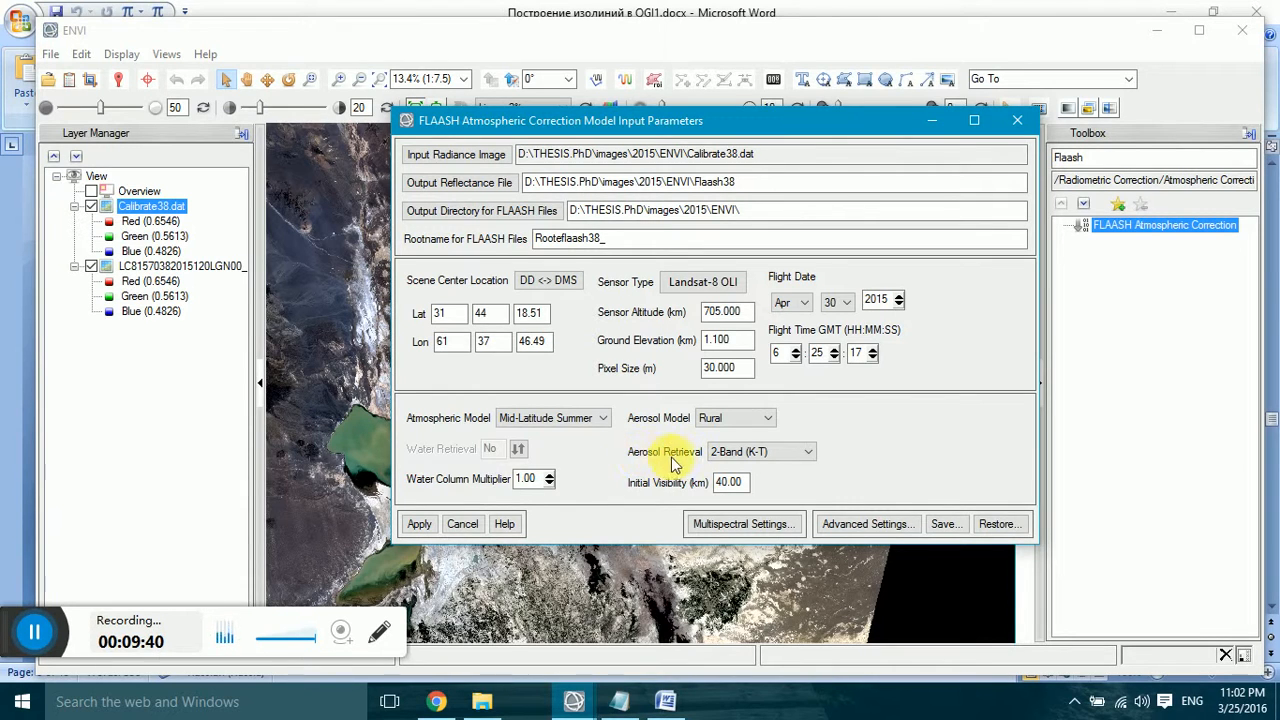
click(770, 418)
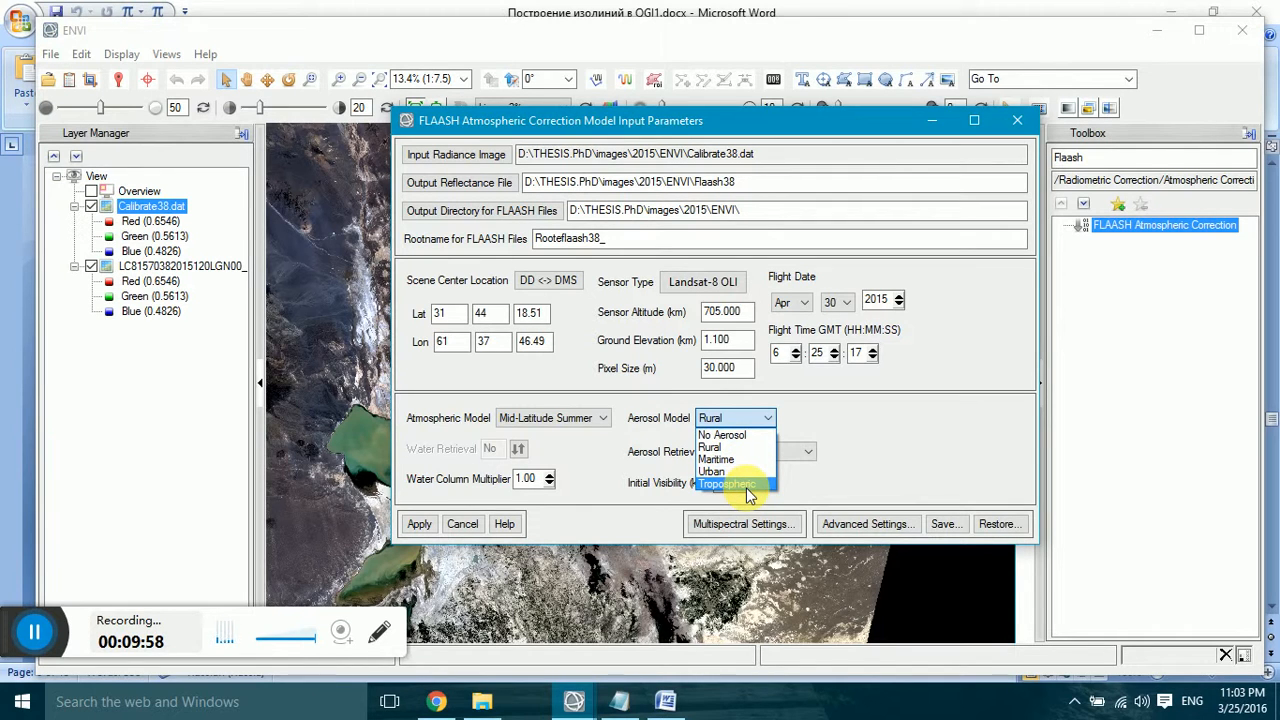
click(734, 448)
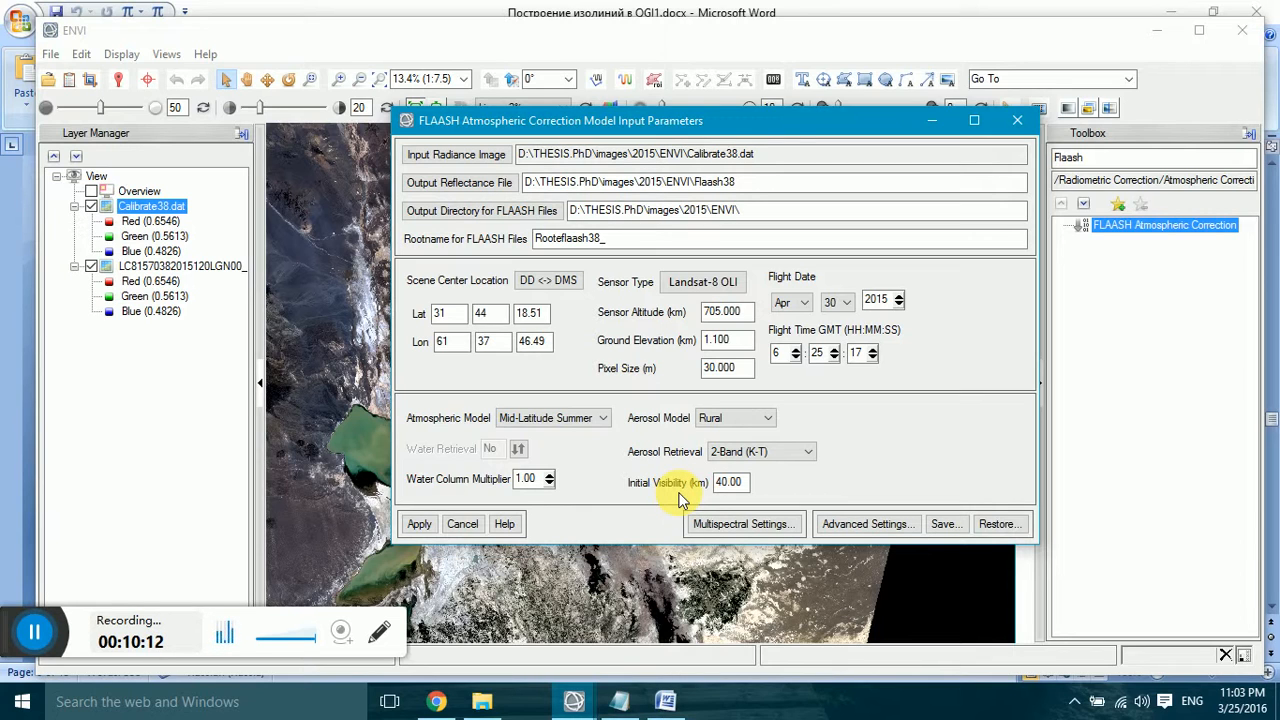
Step: Switch to the Word document and examine the table relating weather conditions to scene visibility
click(665, 701)
scroll(709, 390, down, 5)
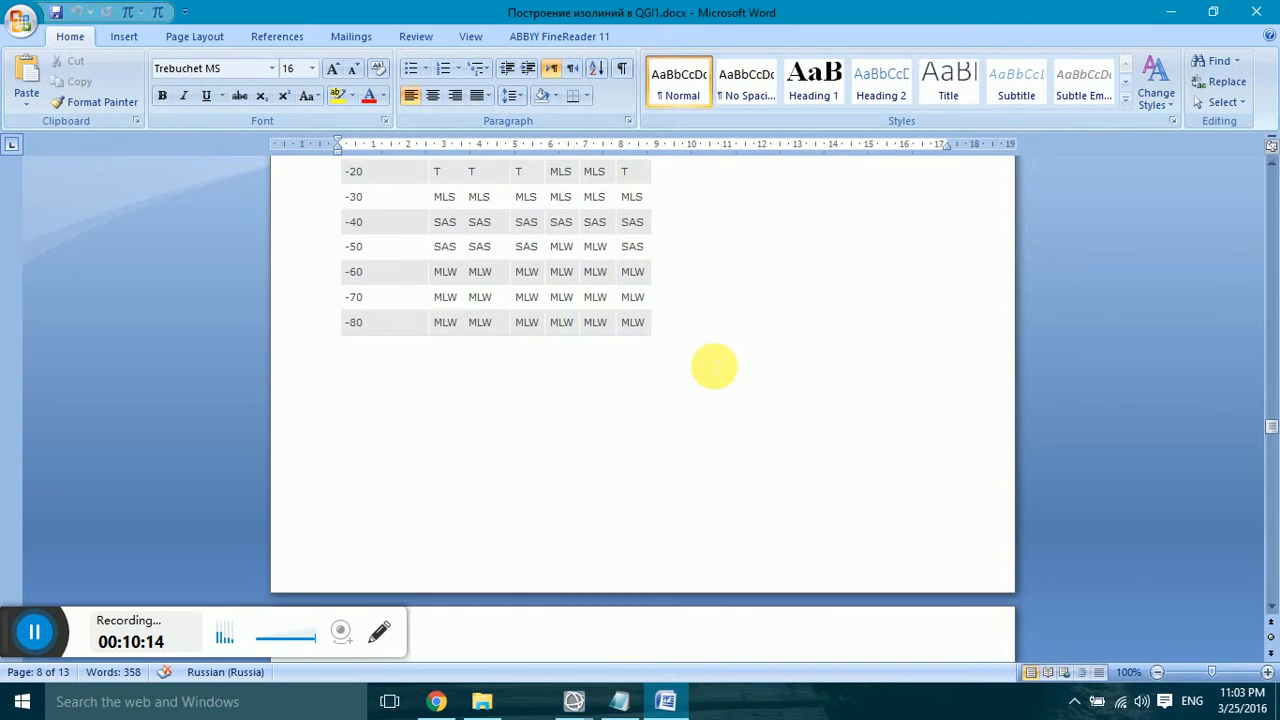
scroll(713, 367, down, 6)
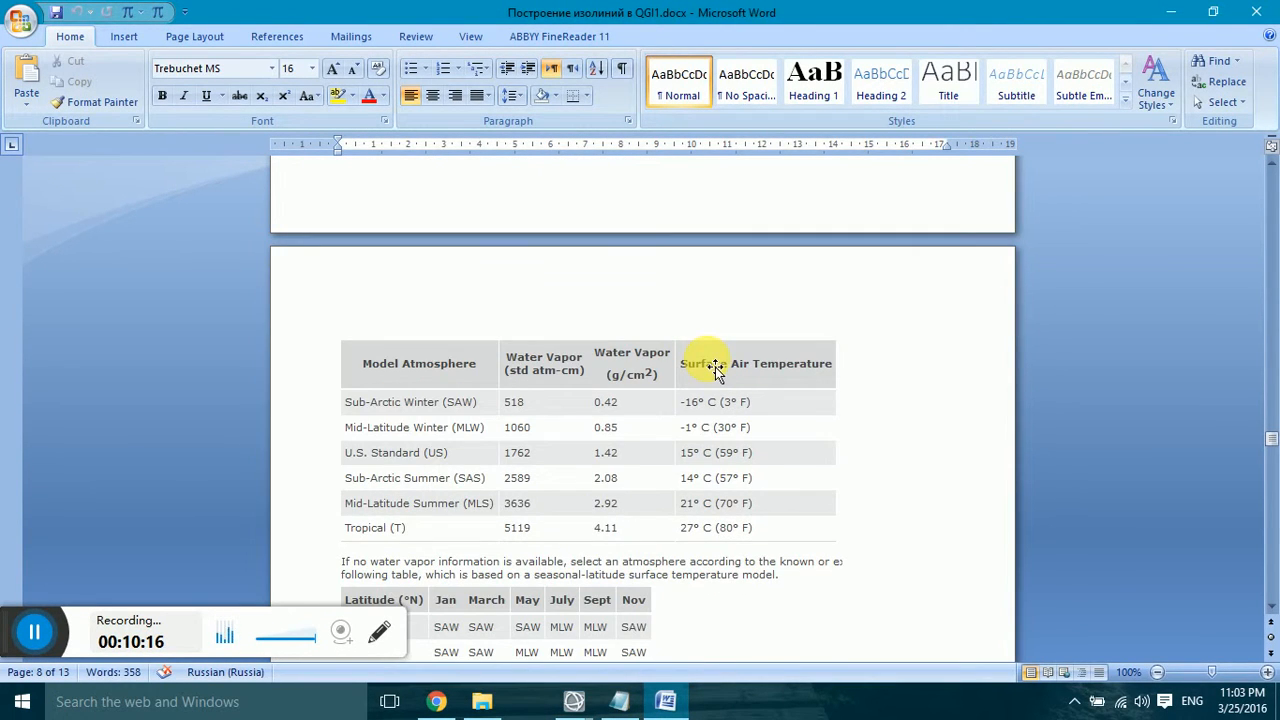
scroll(716, 368, down, 10)
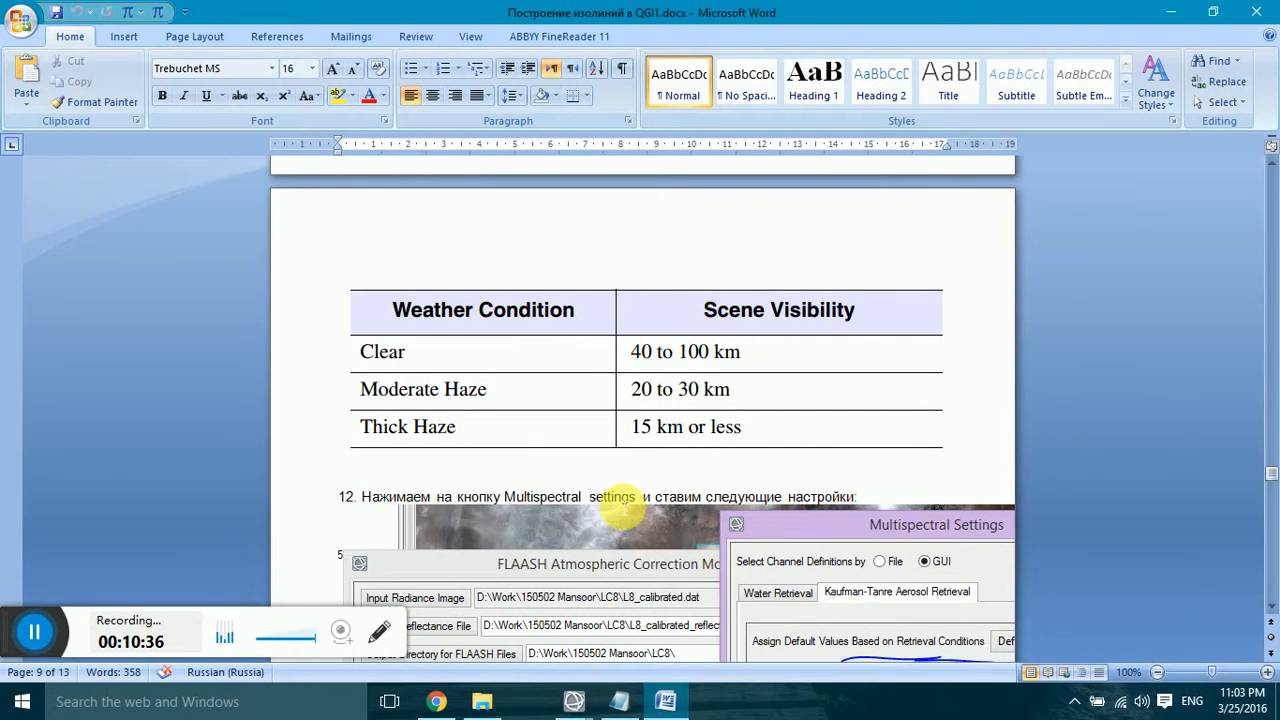
Step: Return to ENVI and set the Kaufman-Tanre aerosol retrieval channels to SWIR 2 (2.2010) as upper and Red (0.6546) as lower in the multispectral settings
click(572, 705)
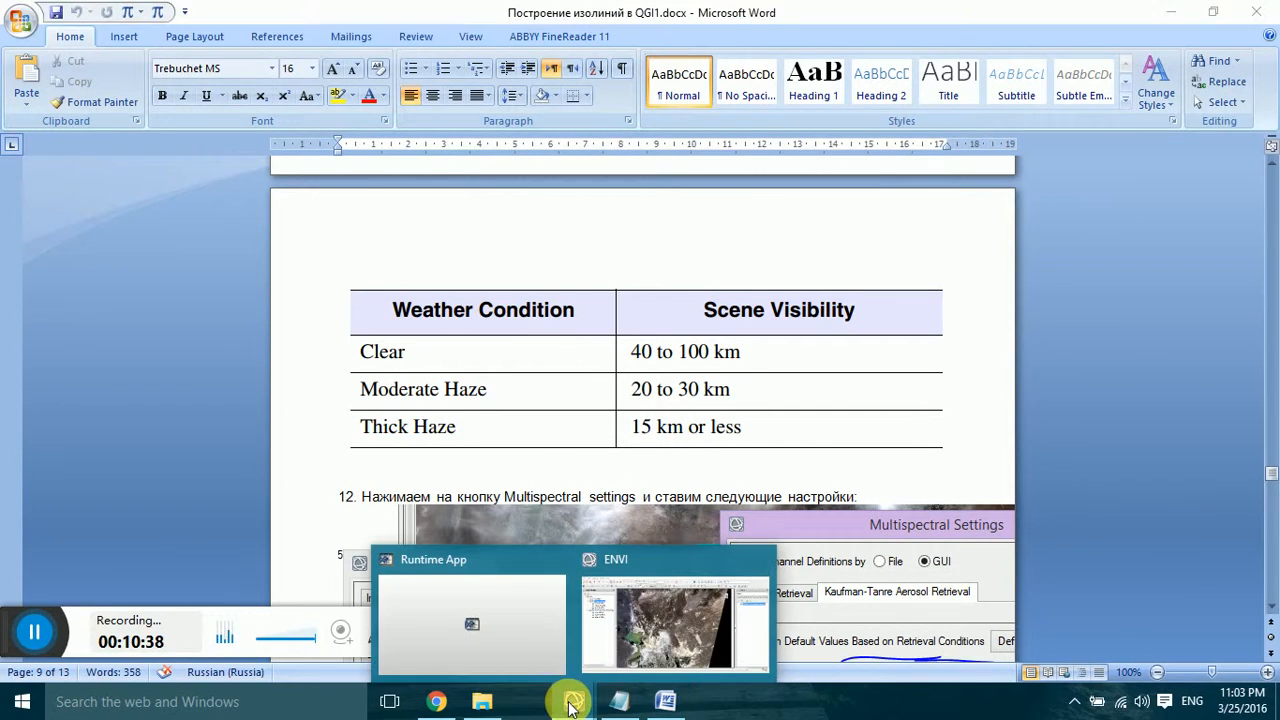
click(645, 635)
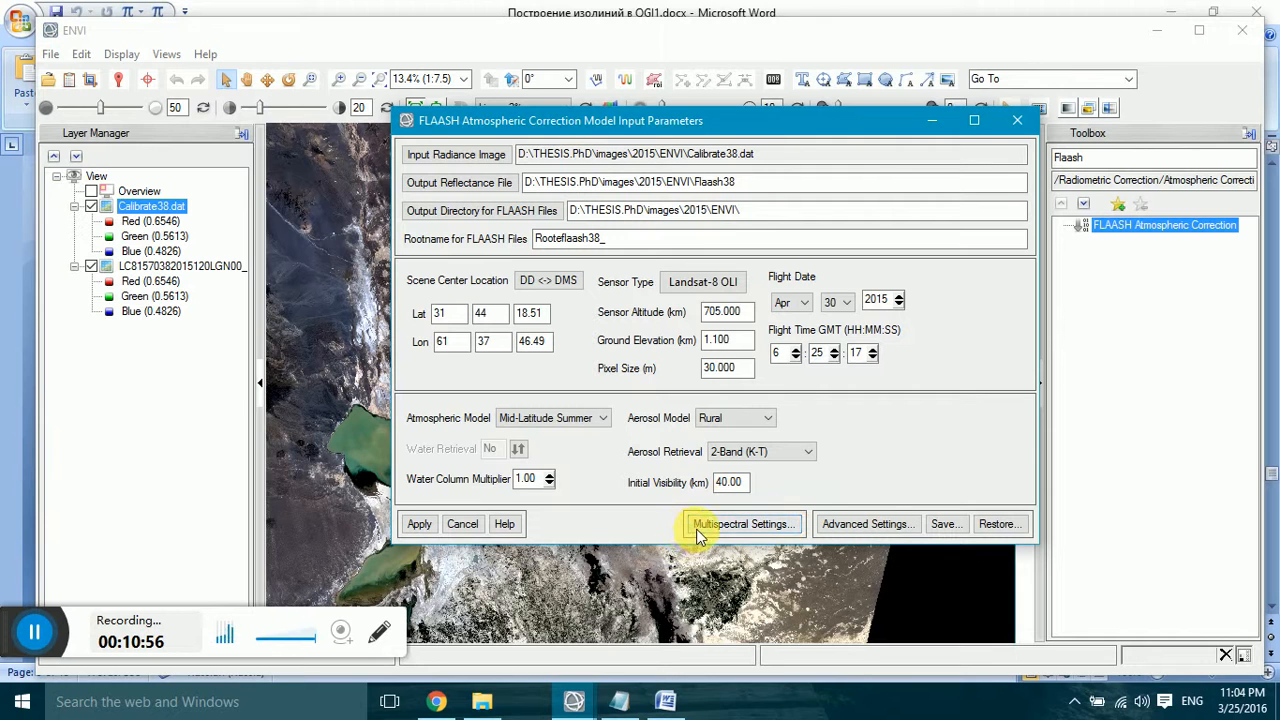
click(757, 530)
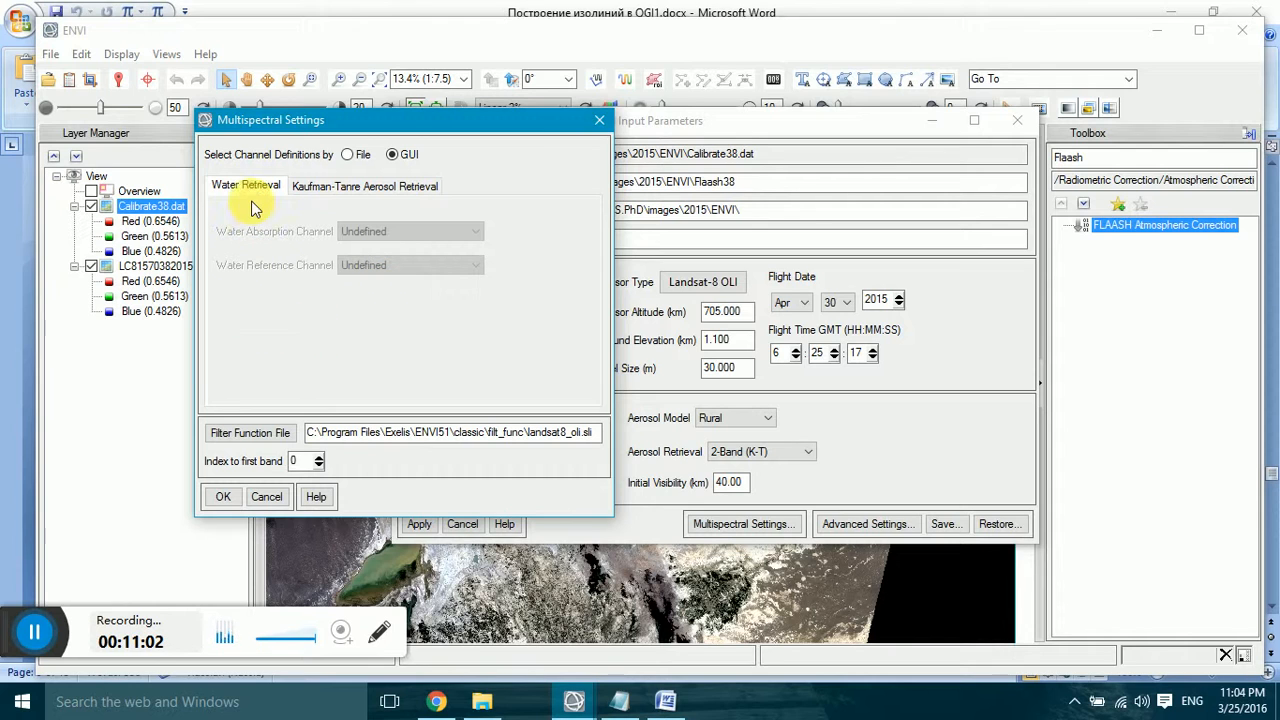
click(385, 194)
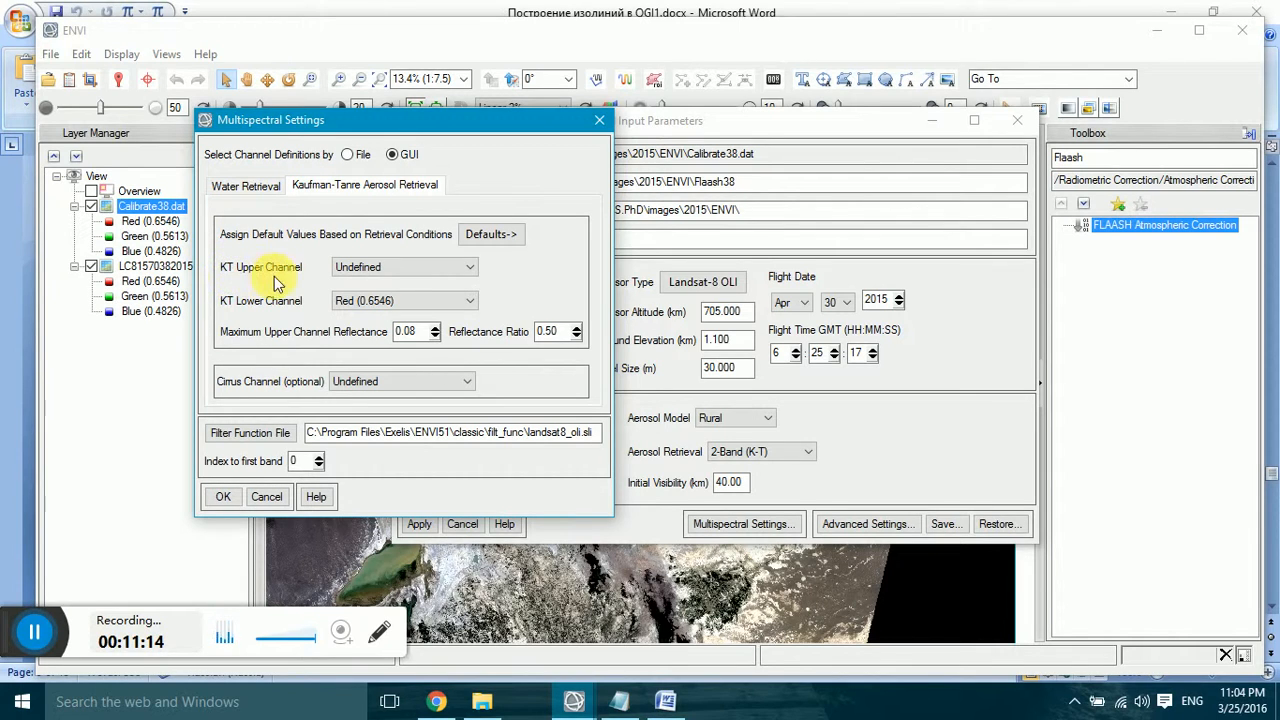
click(470, 270)
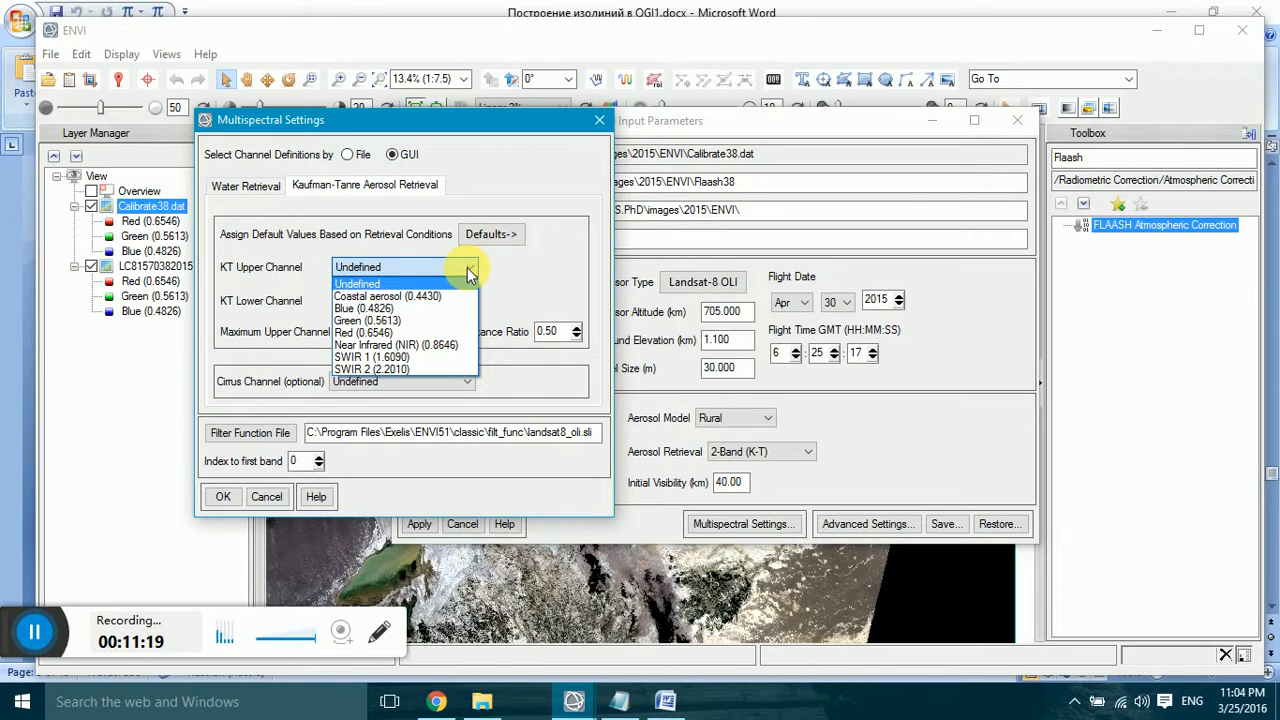
click(400, 376)
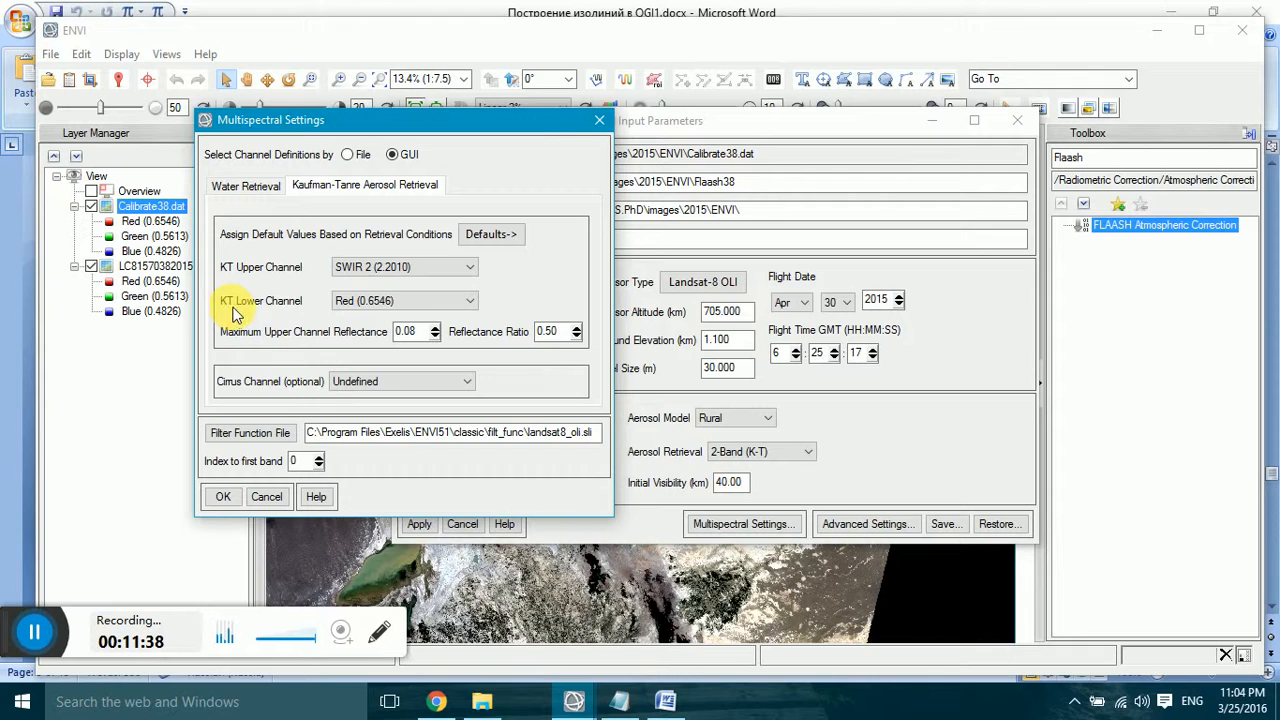
click(466, 301)
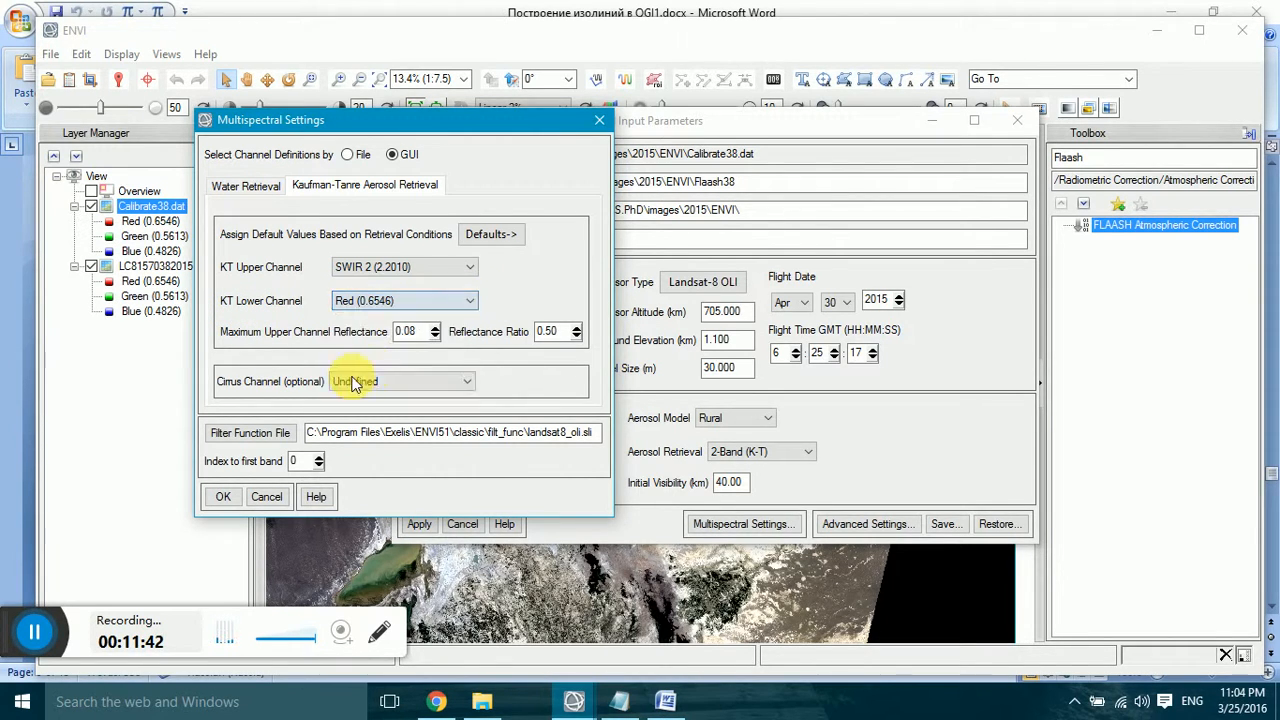
click(362, 366)
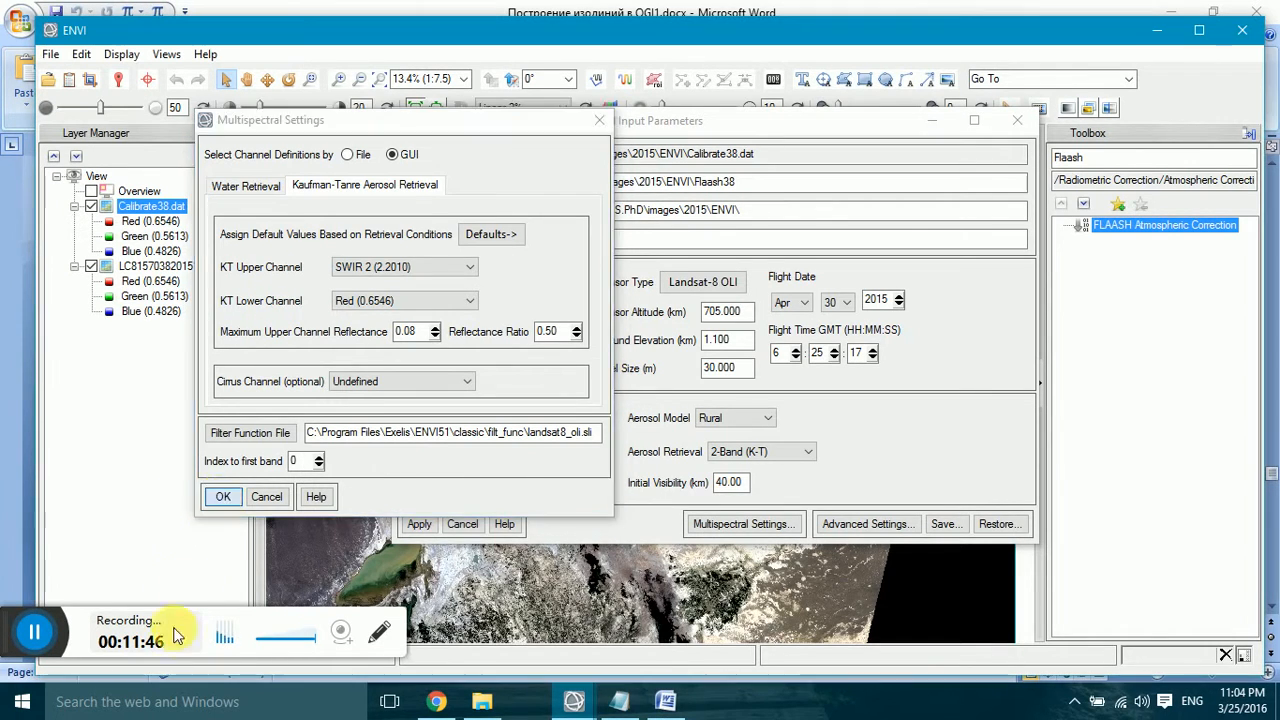
click(222, 497)
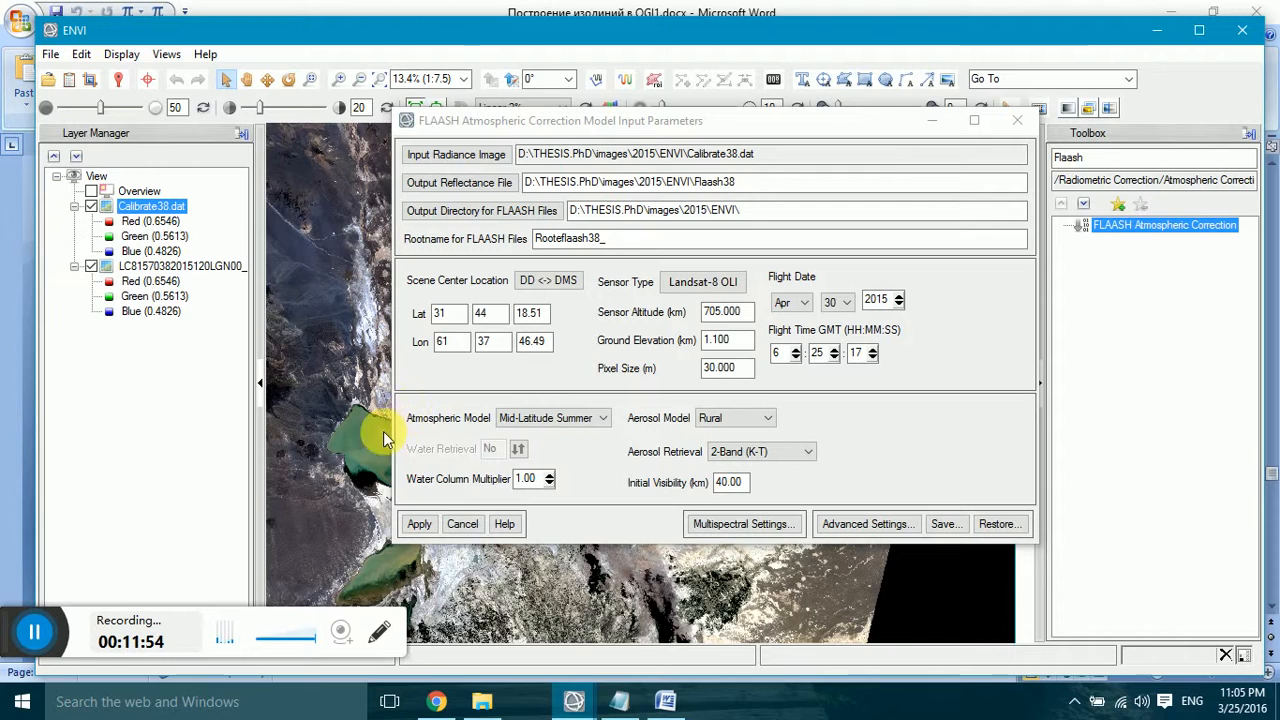
Step: Run the FLAASH atmospheric correction on Calibrate38.dat with the configured parameters
click(416, 525)
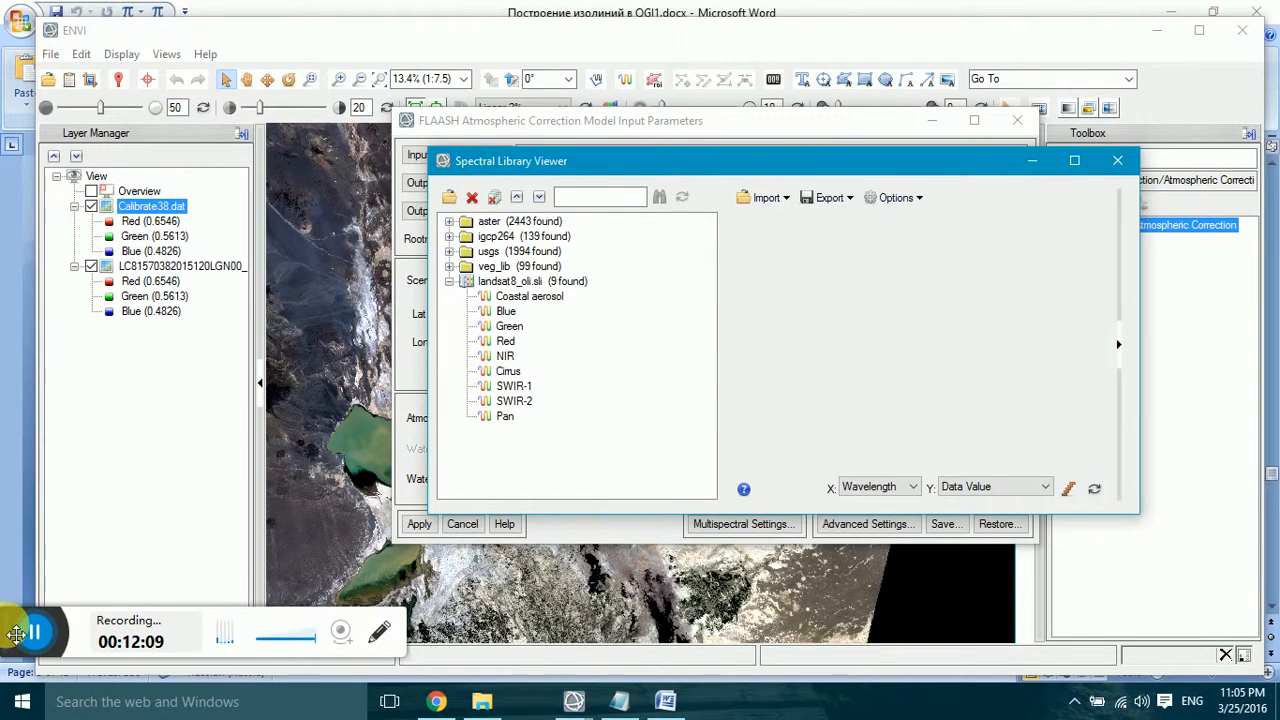
drag(10, 630, 86, 452)
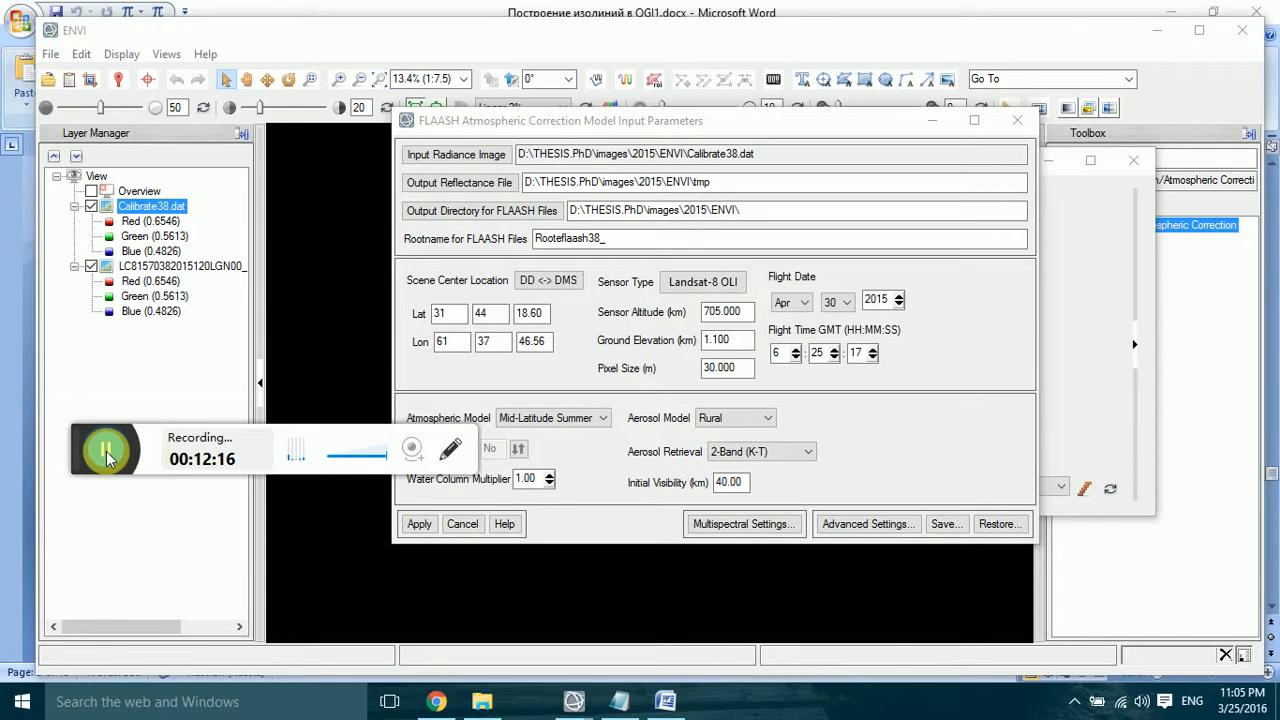
click(108, 456)
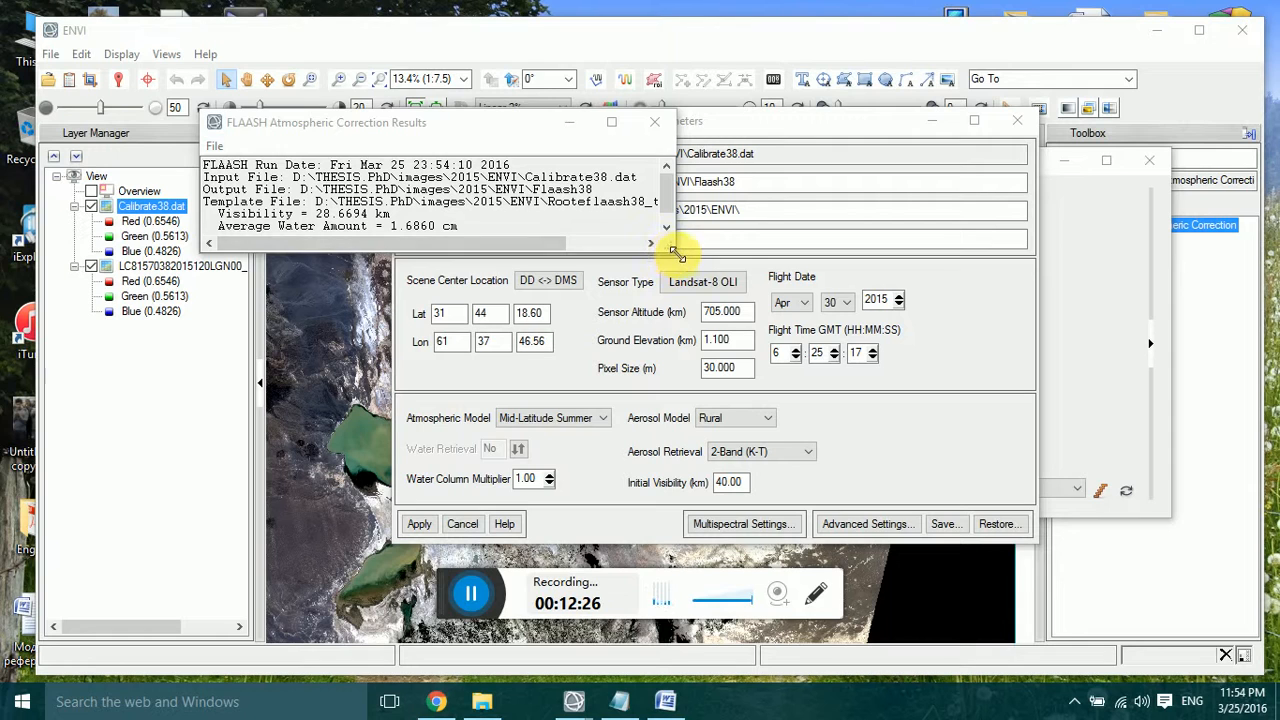
Step: Review the FLAASH results report, and close it together with the input parameters and Spectral Library Viewer windows
drag(672, 250, 716, 290)
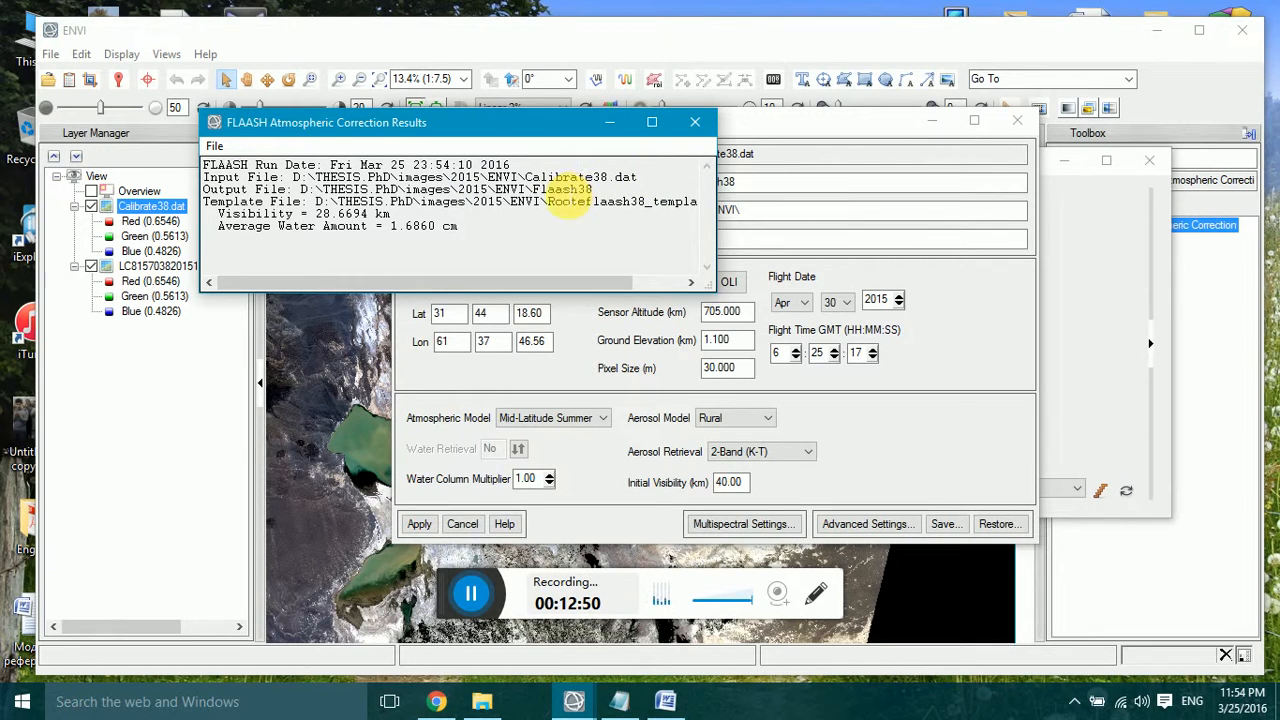
click(695, 125)
click(1018, 120)
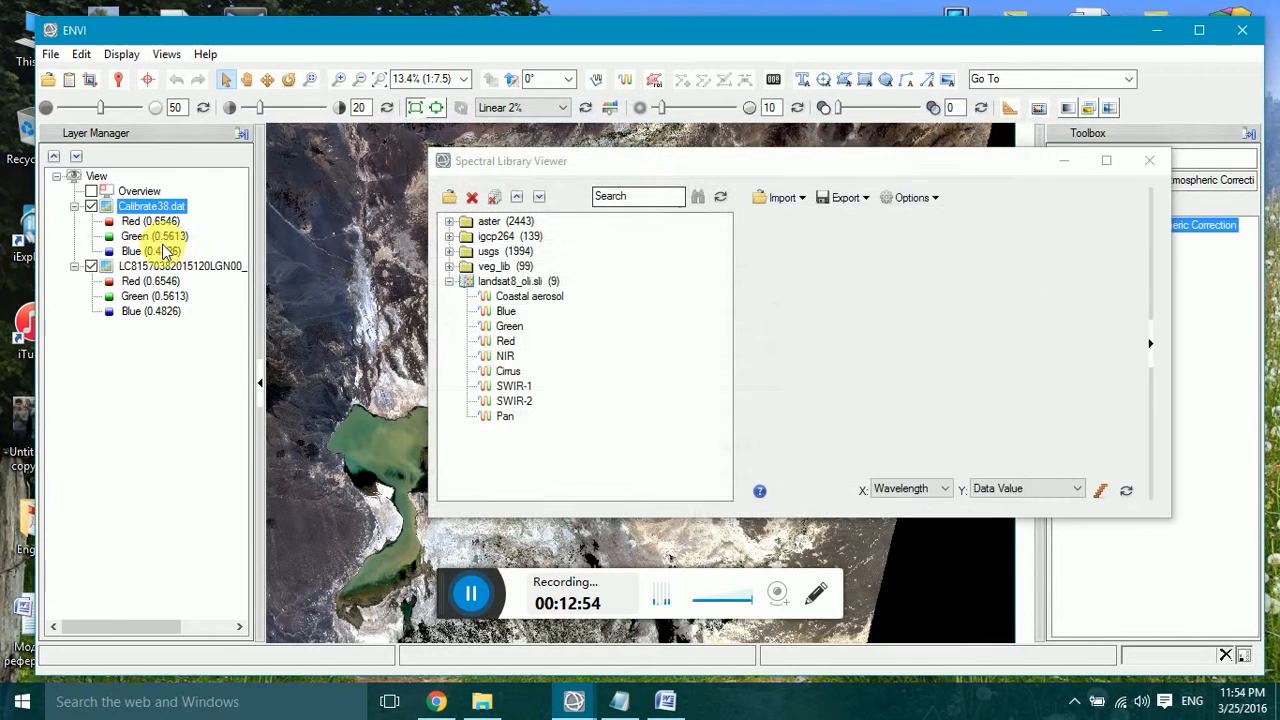
click(1155, 163)
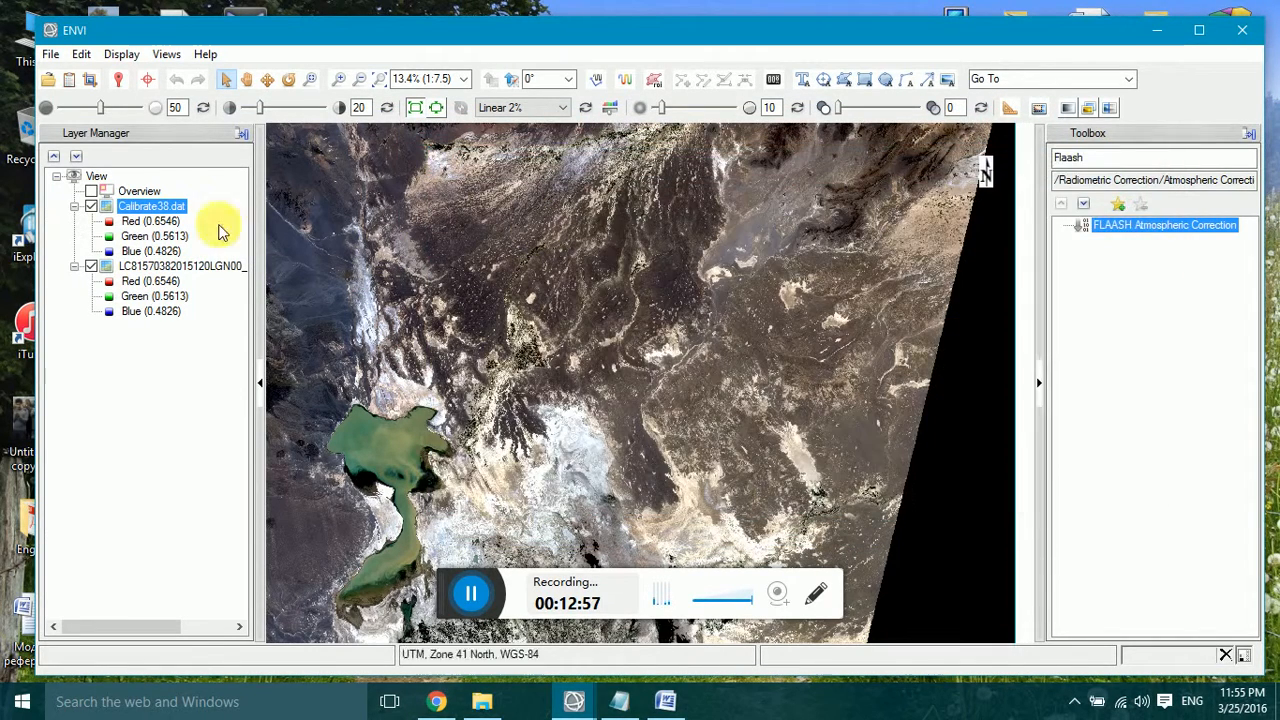
Step: Open the atmospherically corrected image Flaash38.hdr from the ENVI output folder
right_click(93, 180)
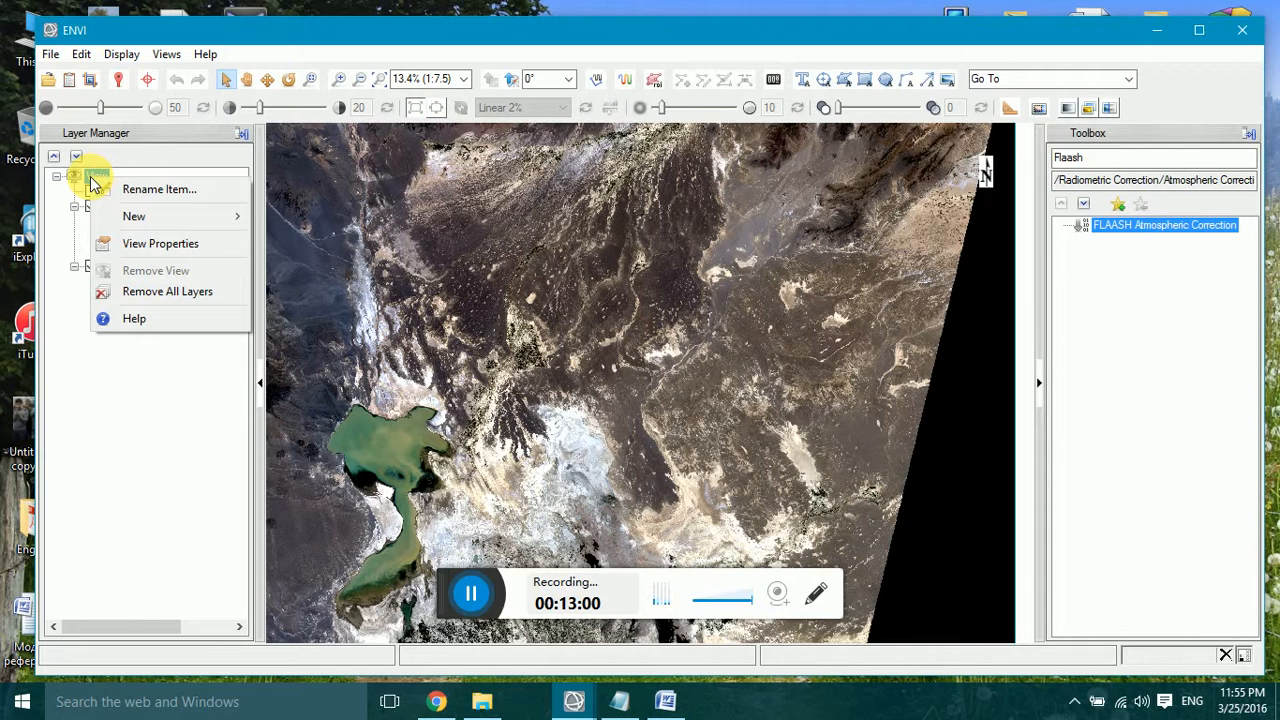
click(58, 248)
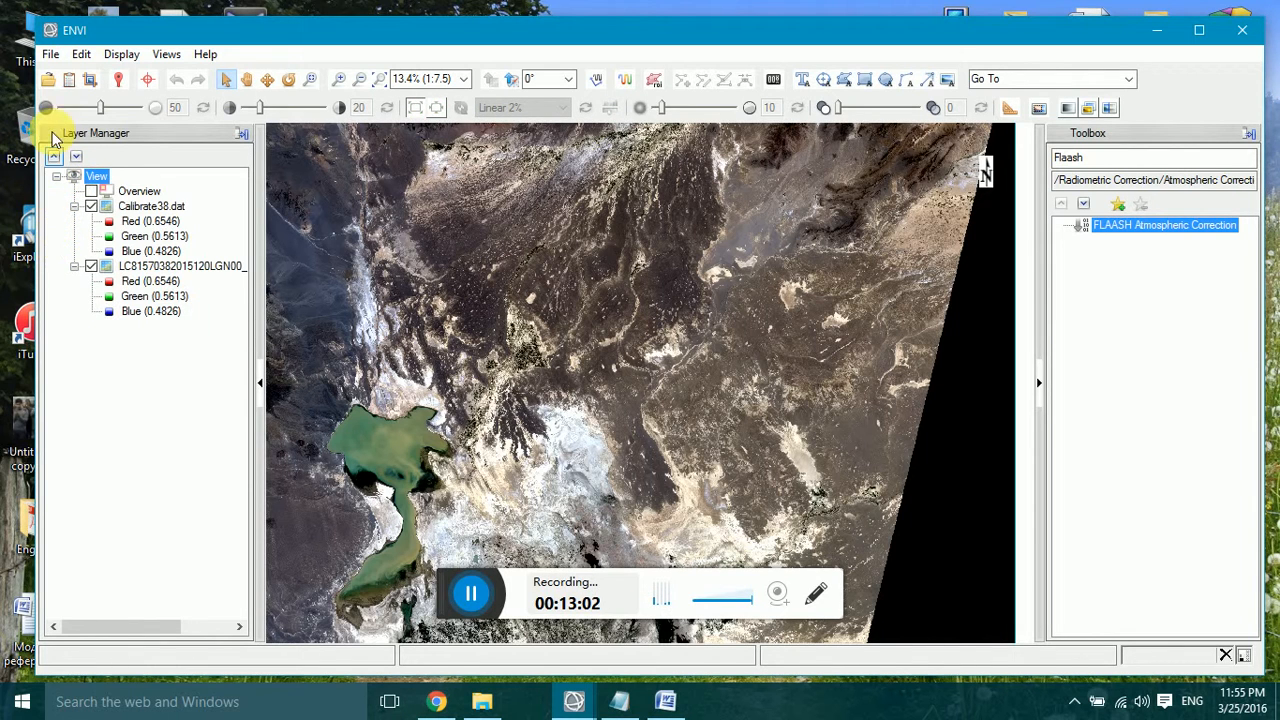
click(50, 54)
click(80, 75)
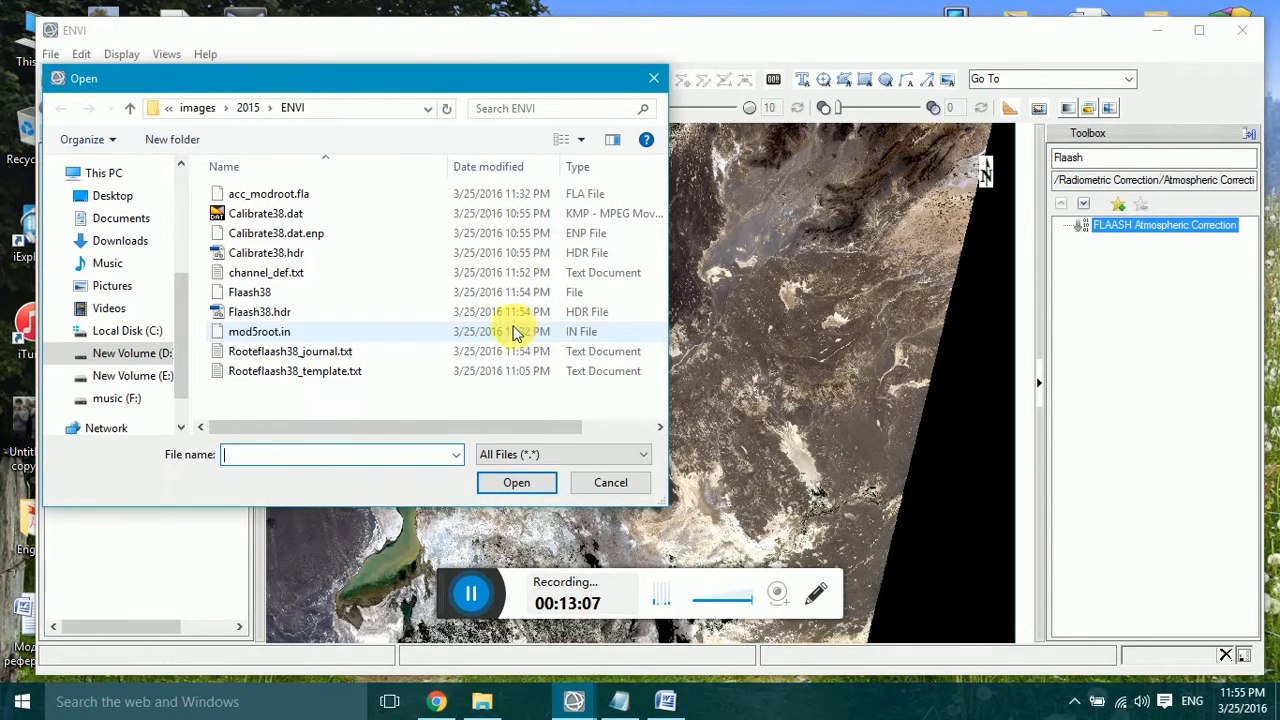
click(258, 311)
click(516, 483)
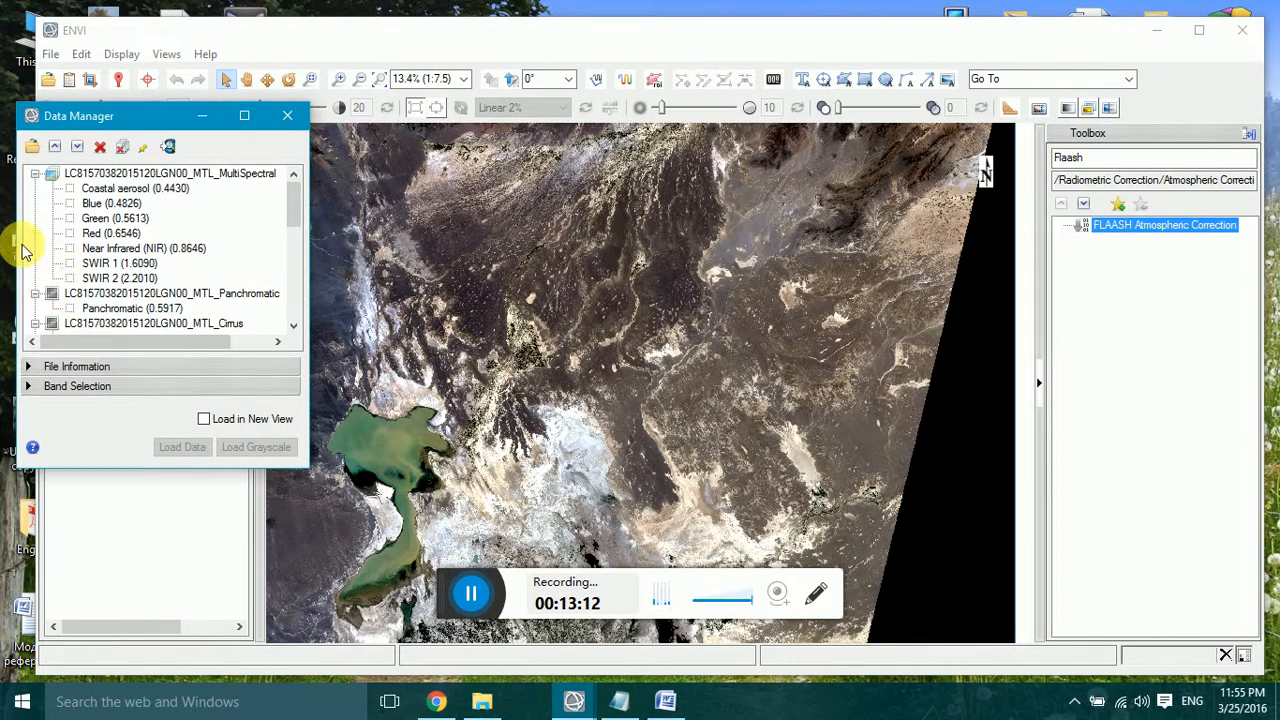
click(70, 236)
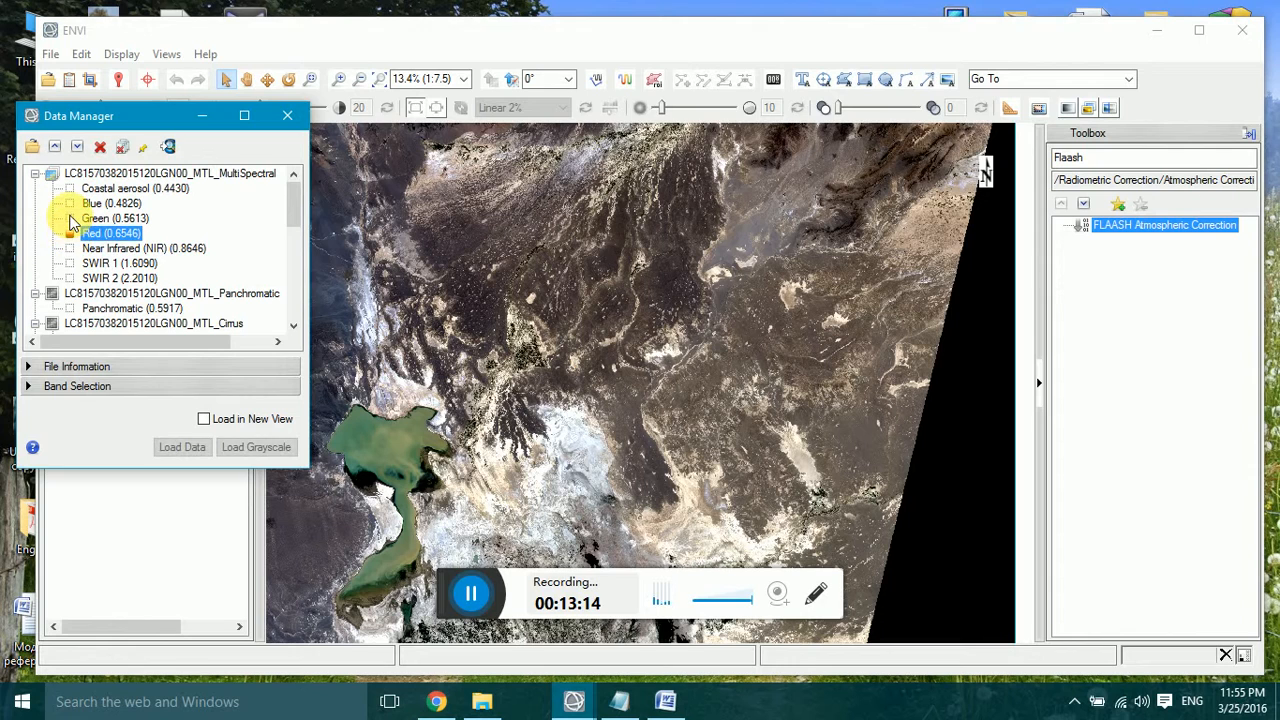
click(75, 251)
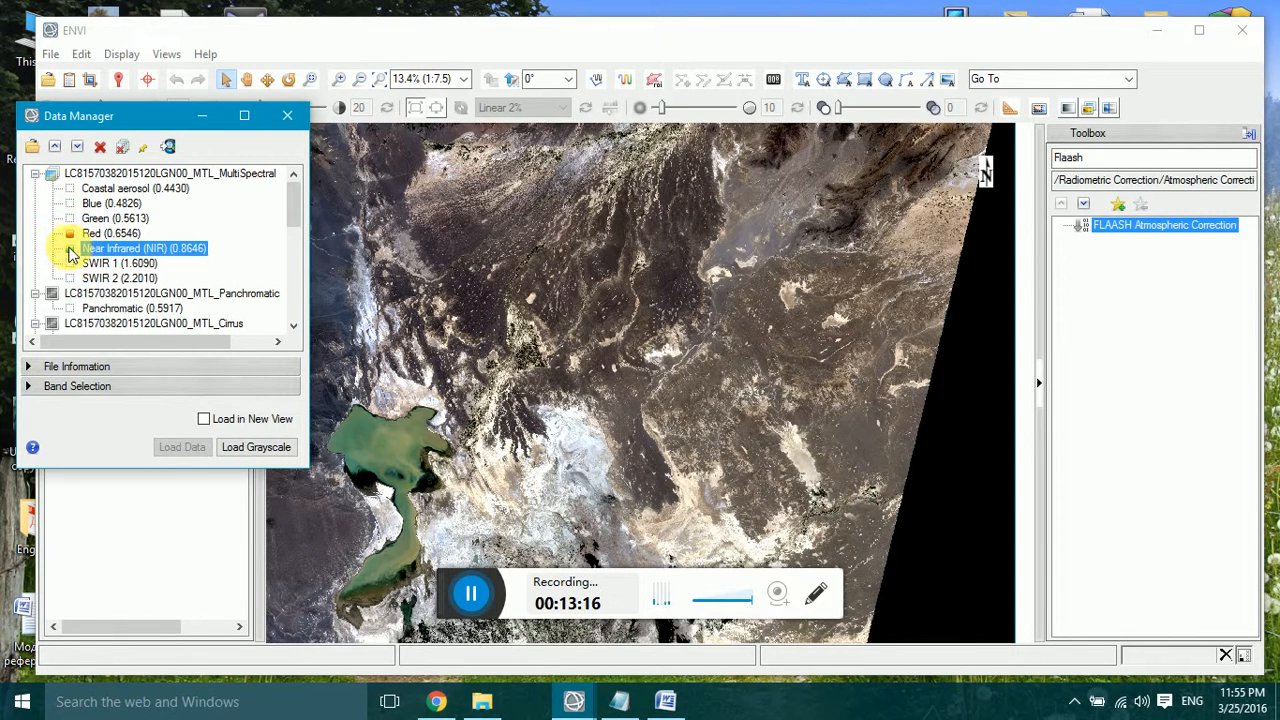
click(69, 218)
click(71, 248)
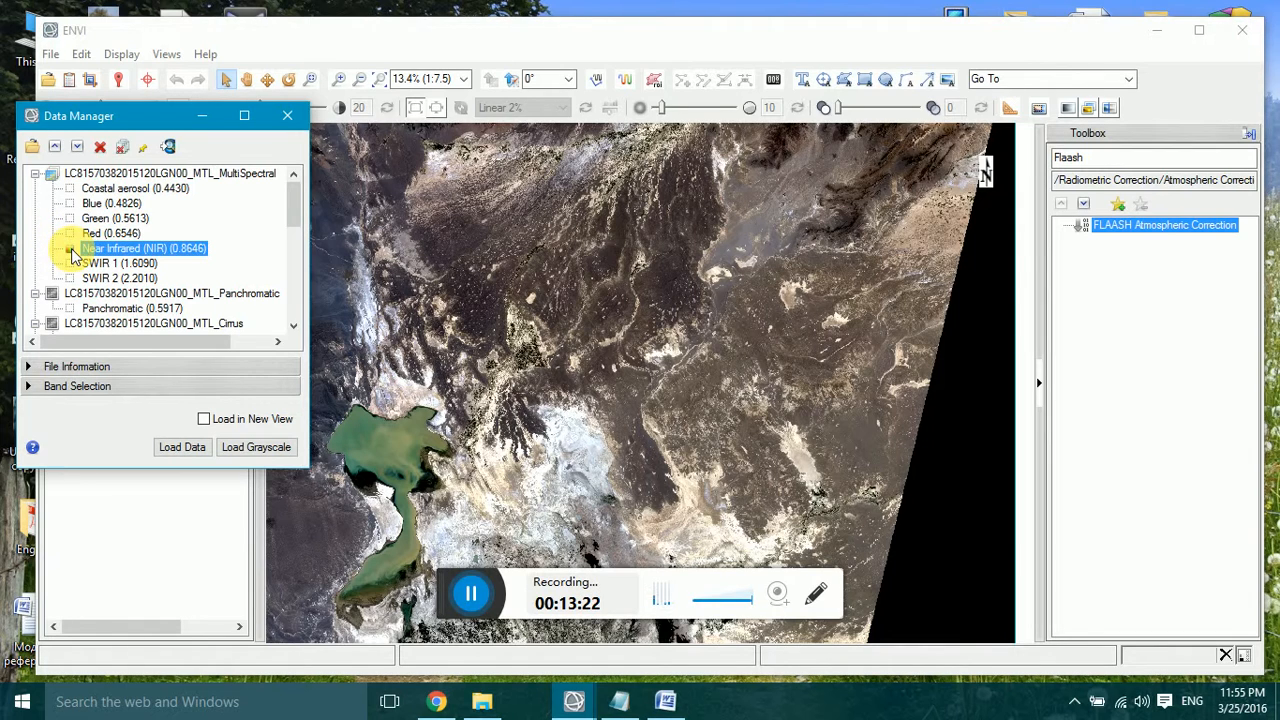
click(72, 233)
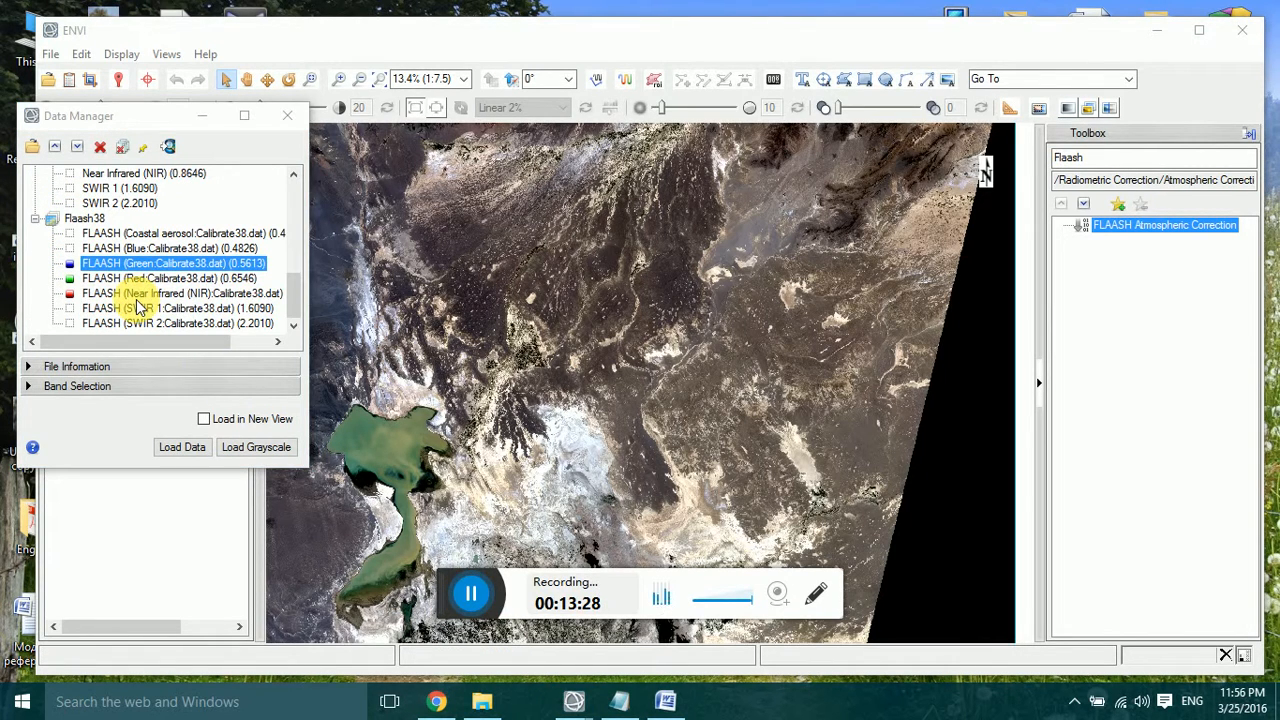
Step: Load Flaash38 as a false-colour composite with Near Infrared as red, Red as green and Green as blue, and close the Data Manager
click(69, 294)
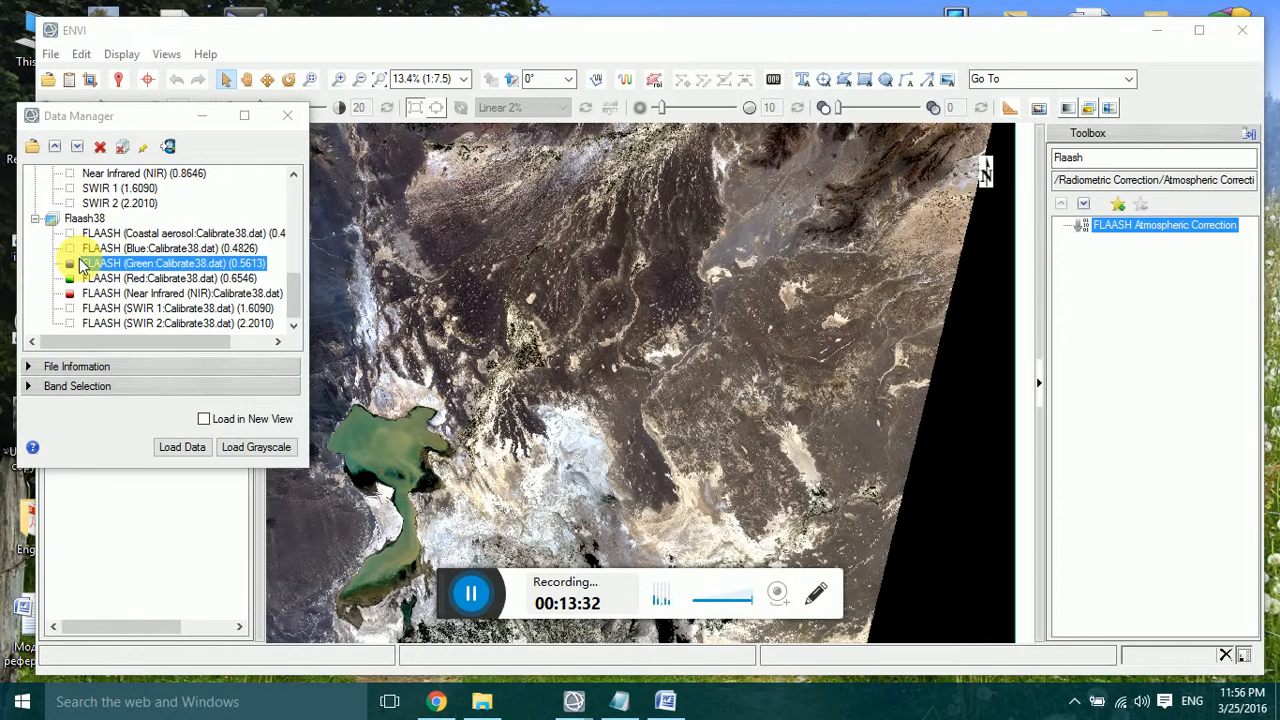
click(184, 449)
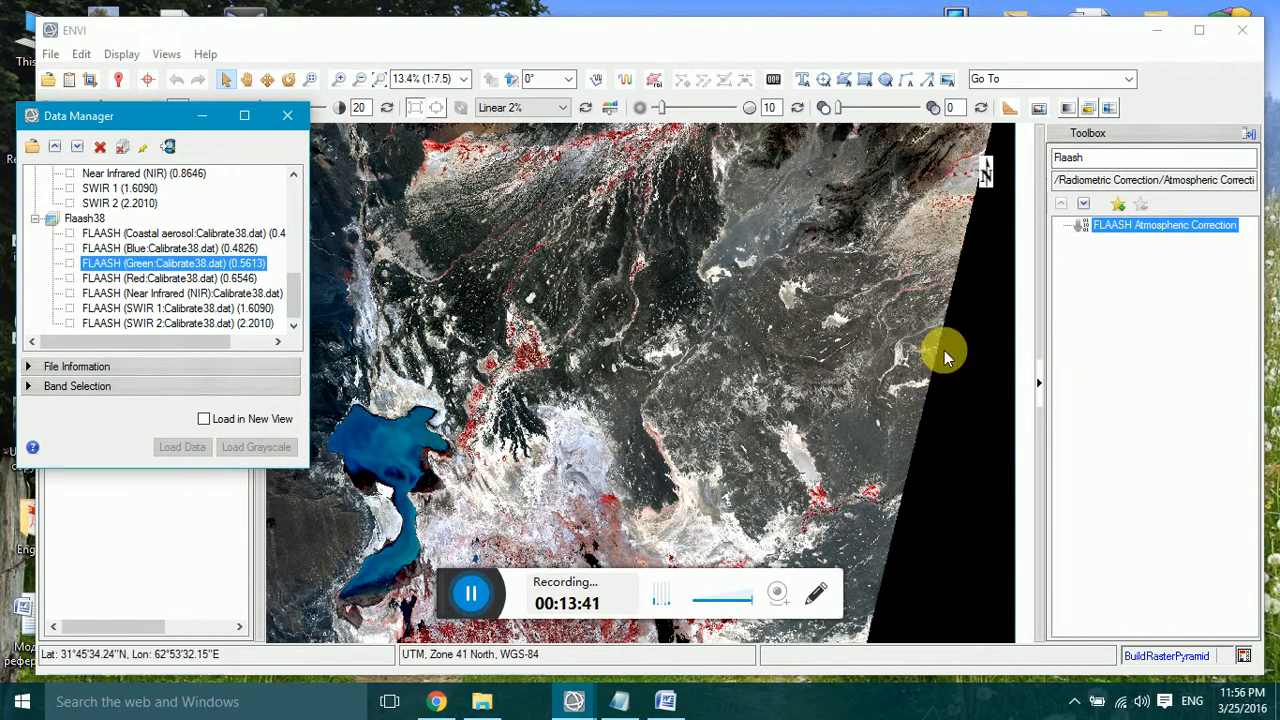
click(287, 115)
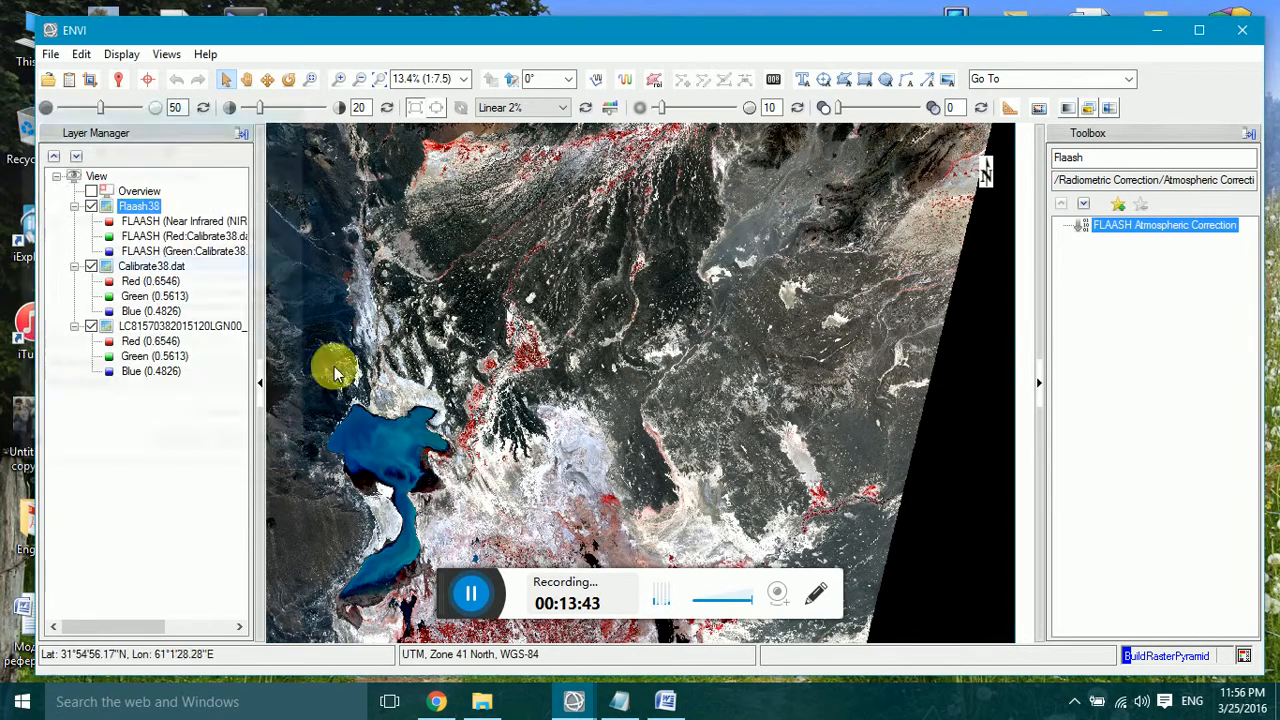
Step: Display the spectral profile of the Flaash38 layer and set its X axis to Index
click(622, 80)
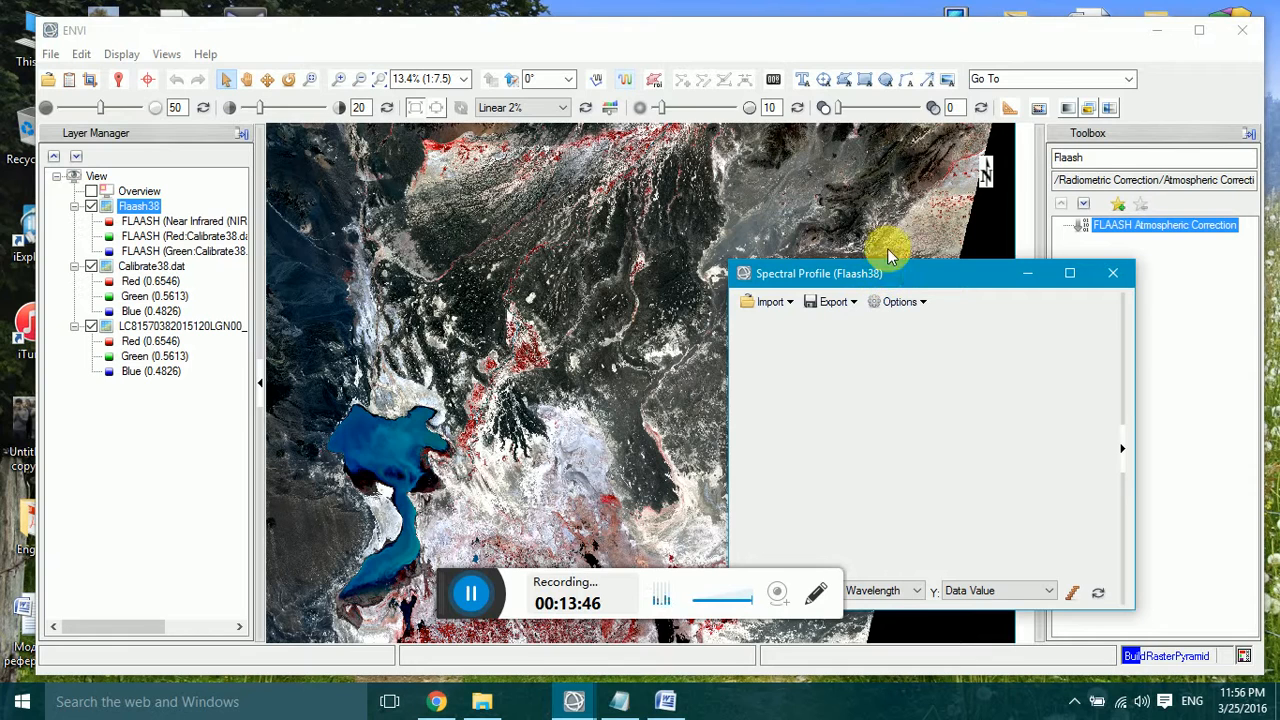
drag(880, 274, 890, 233)
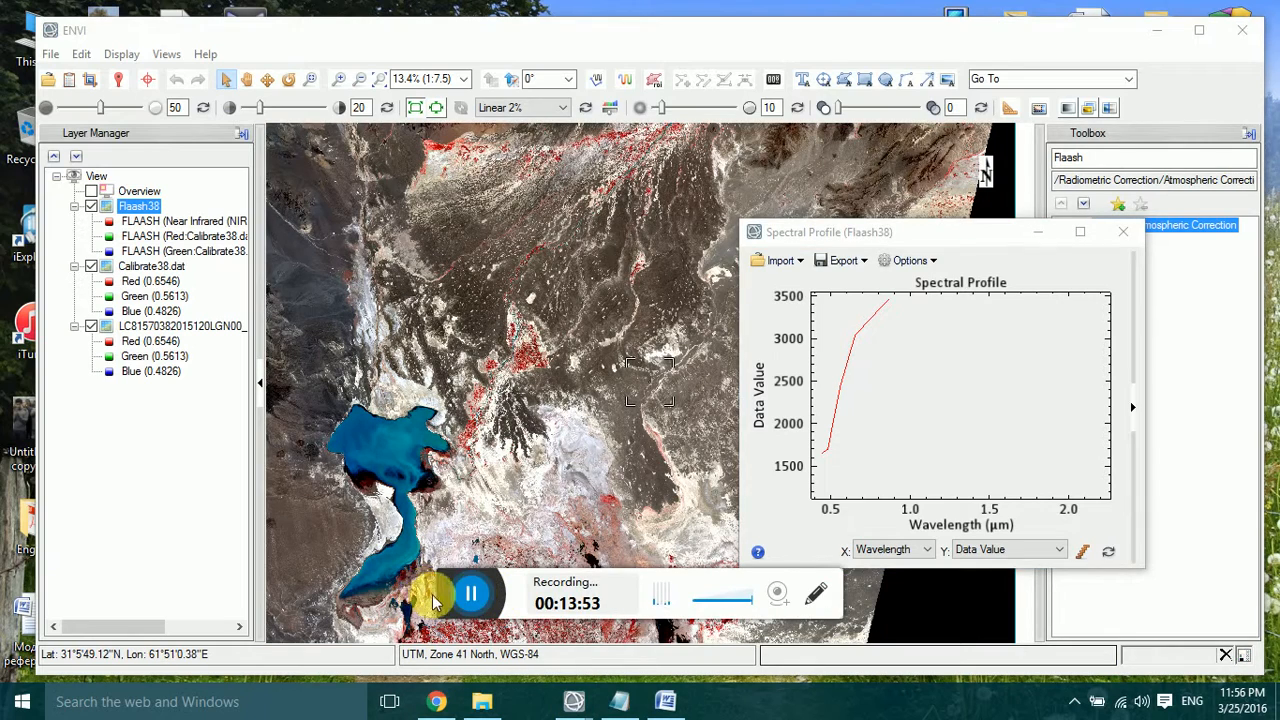
drag(422, 595, 58, 132)
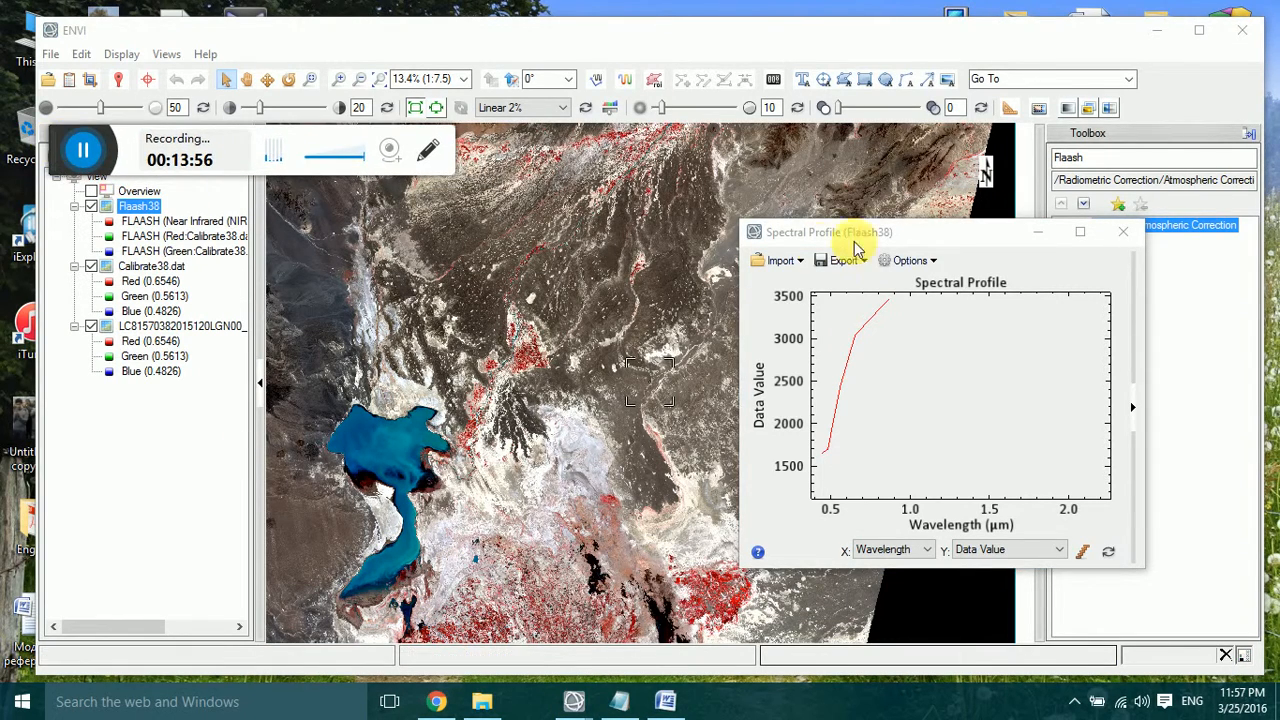
click(938, 230)
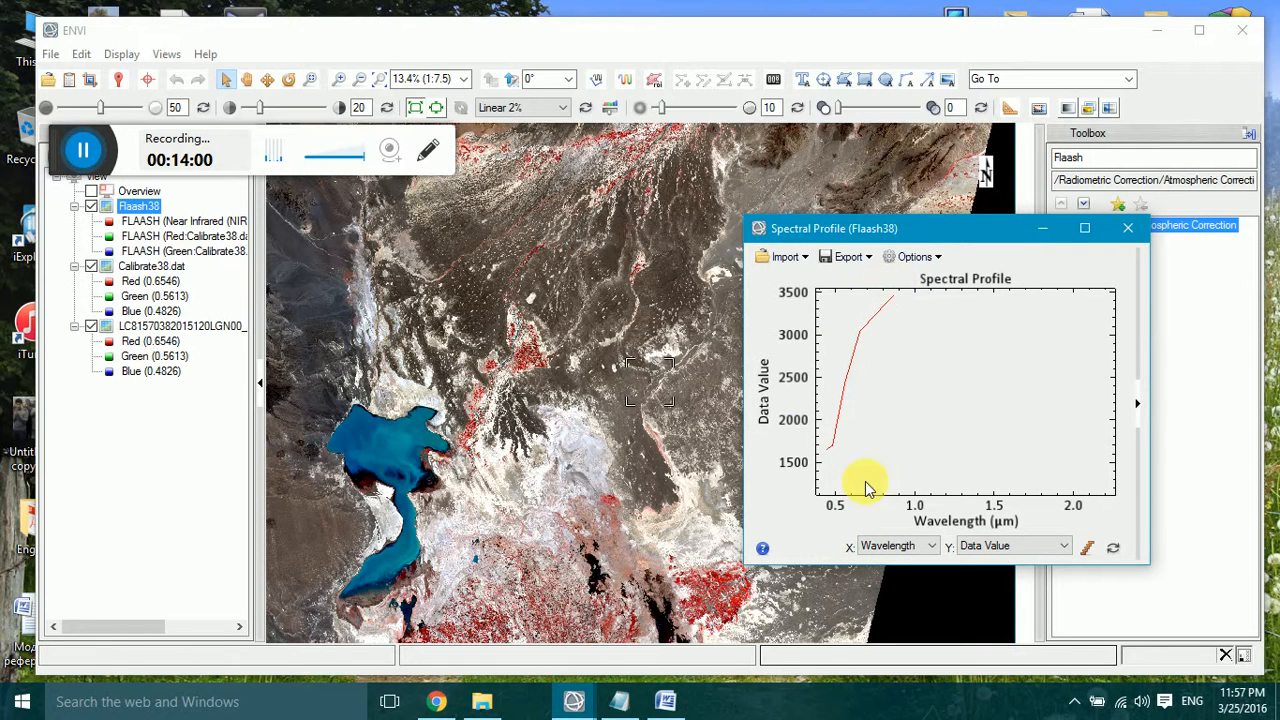
click(928, 550)
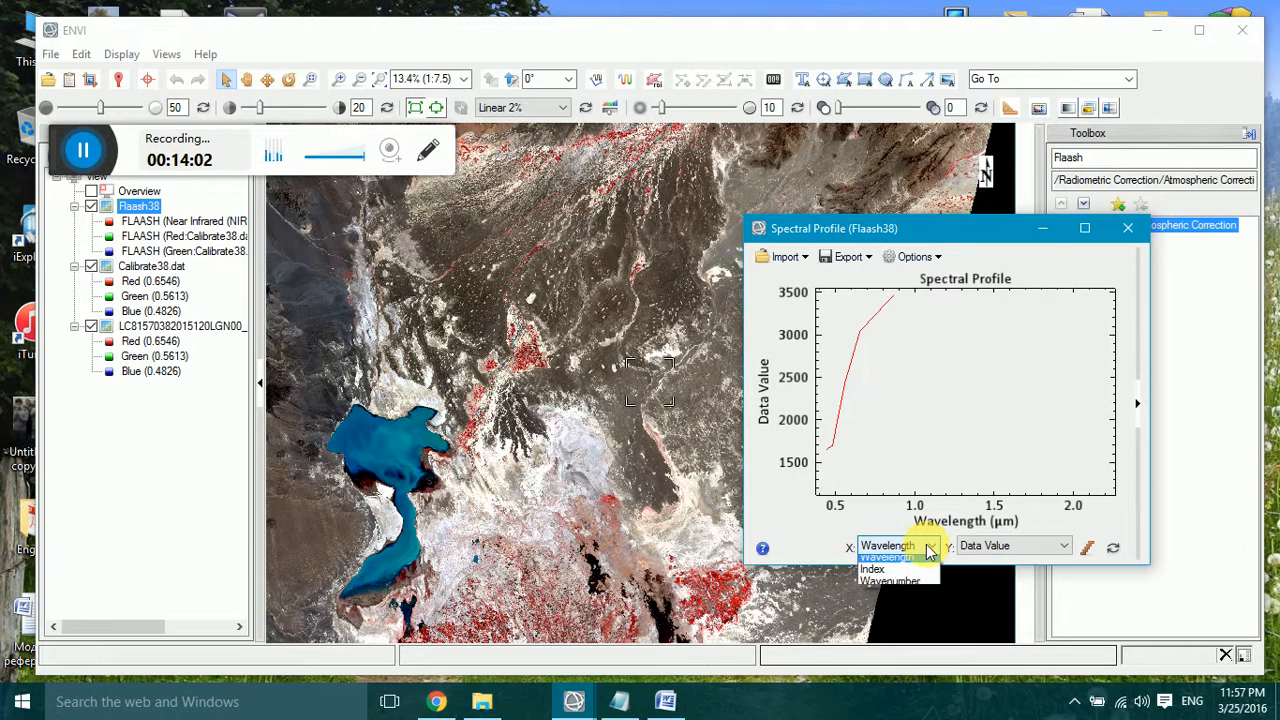
click(888, 576)
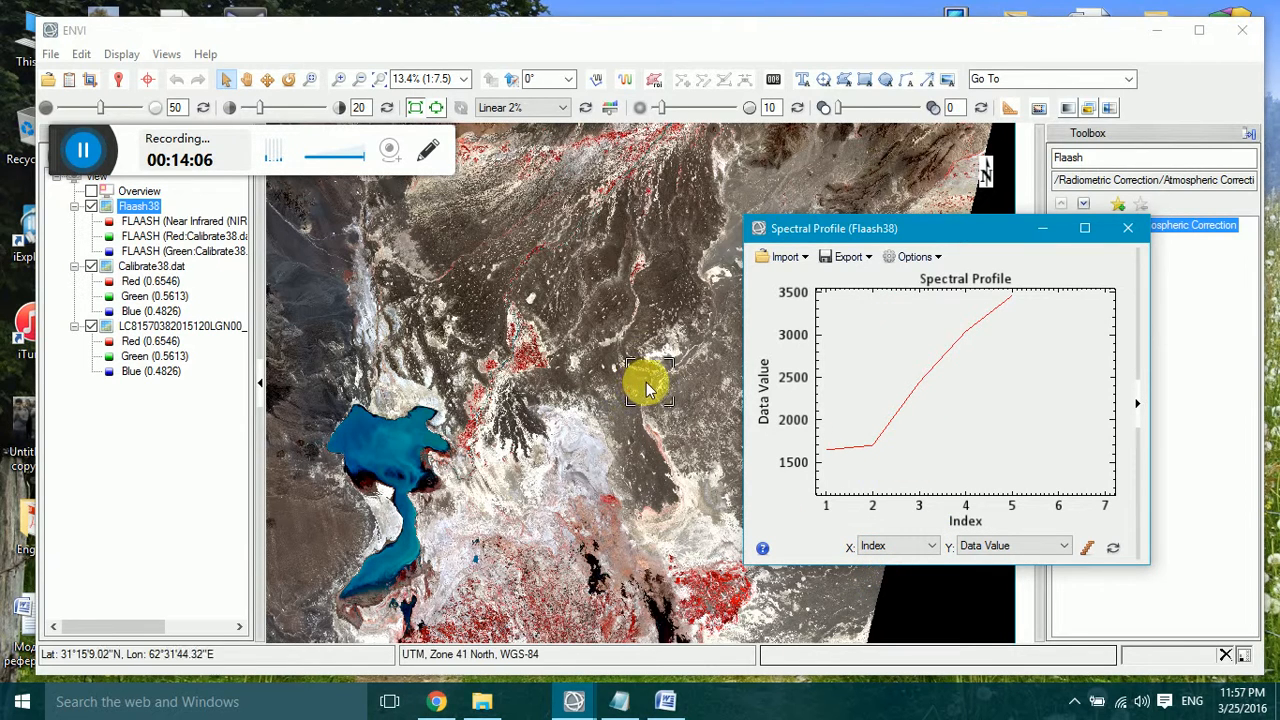
Step: Examine the Flaash38 spectral profiles at bright ground and at the red vegetated areas, and minimize the Spectral Profile window
drag(648, 380, 582, 455)
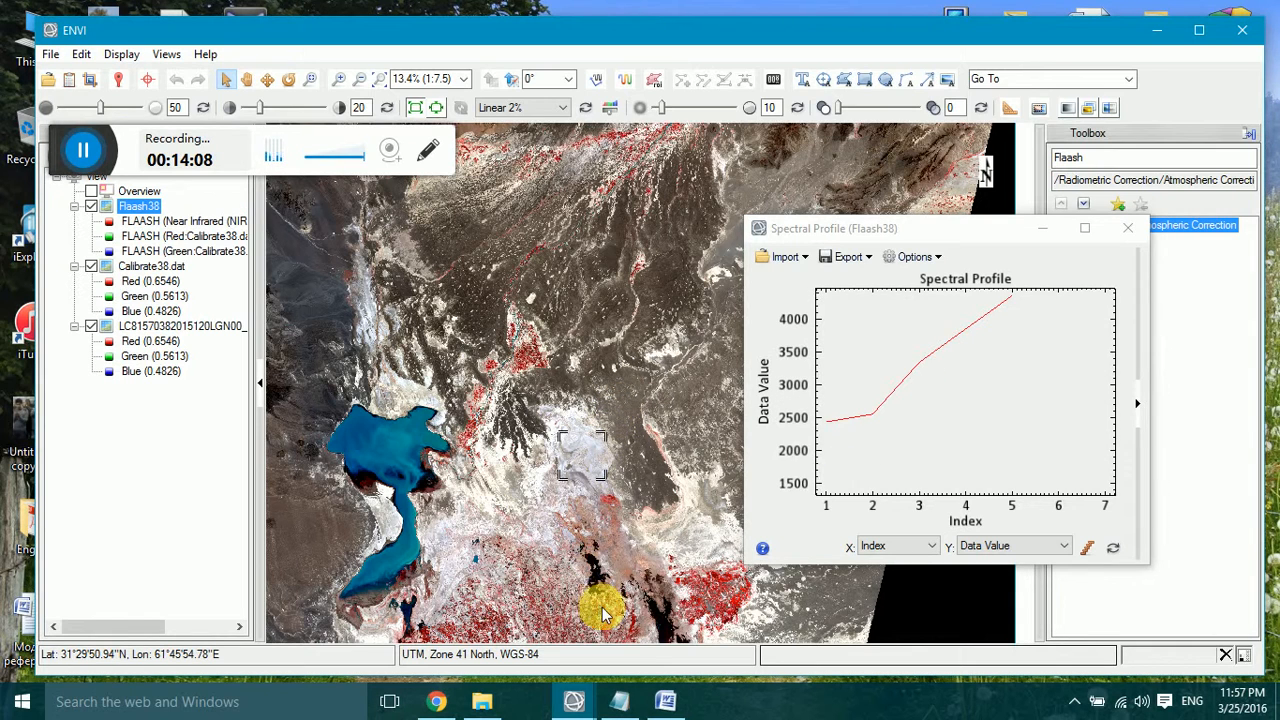
drag(609, 515, 631, 540)
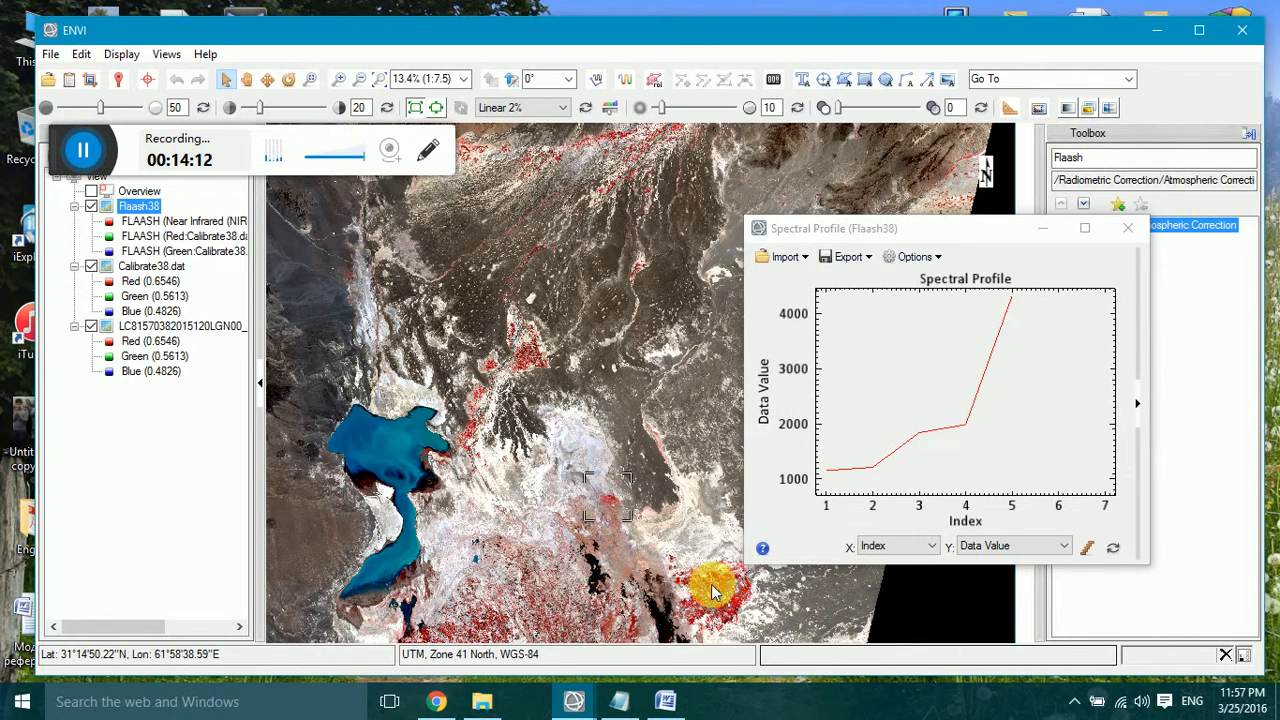
scroll(703, 605, up, 1)
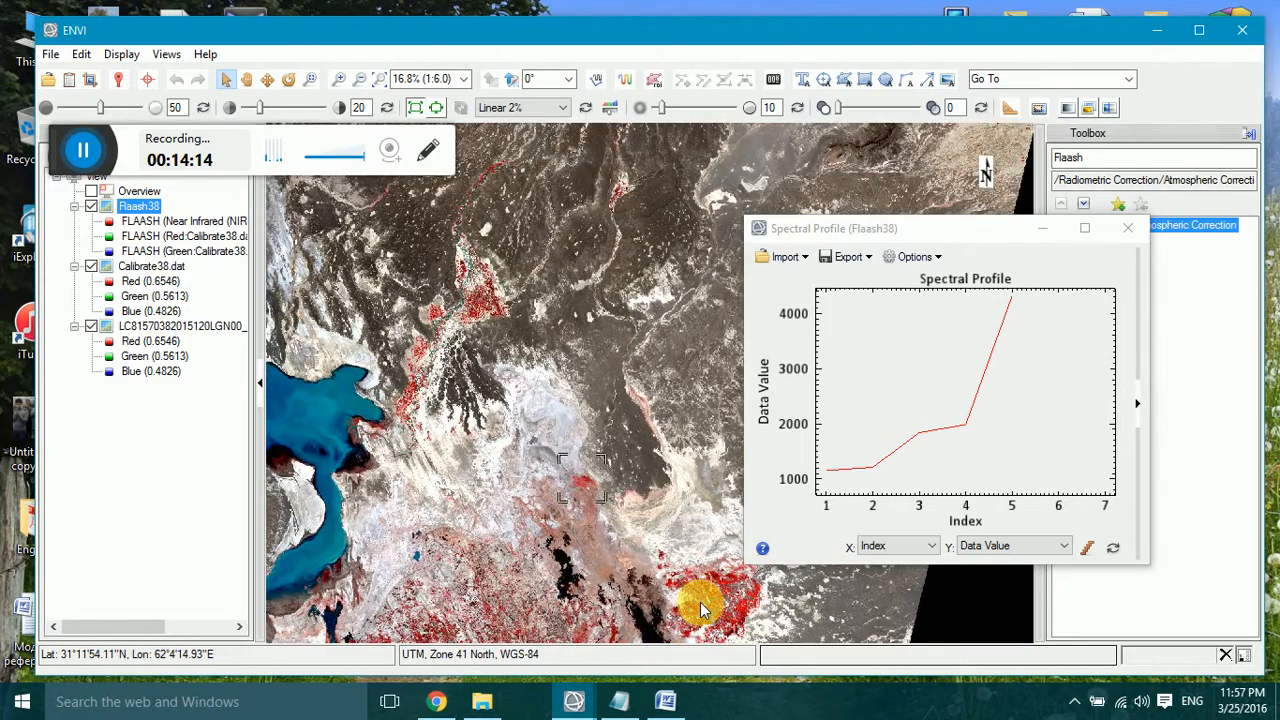
scroll(703, 605, up, 3)
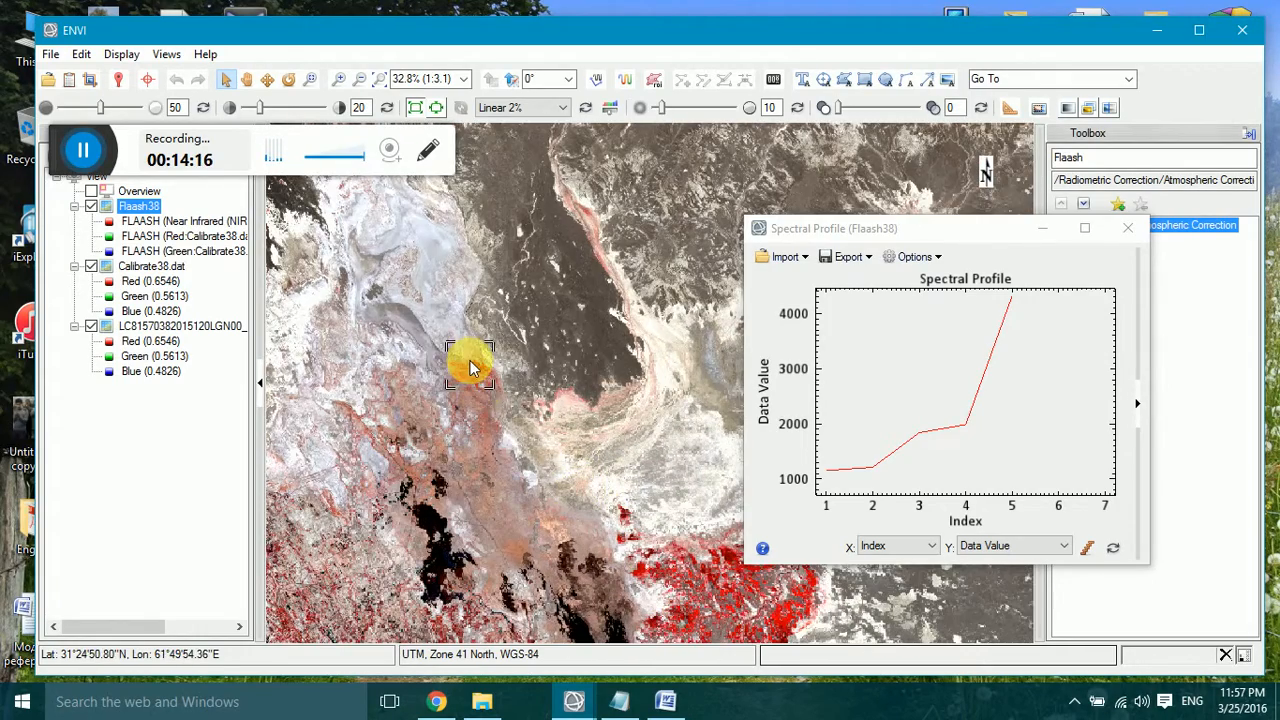
click(638, 574)
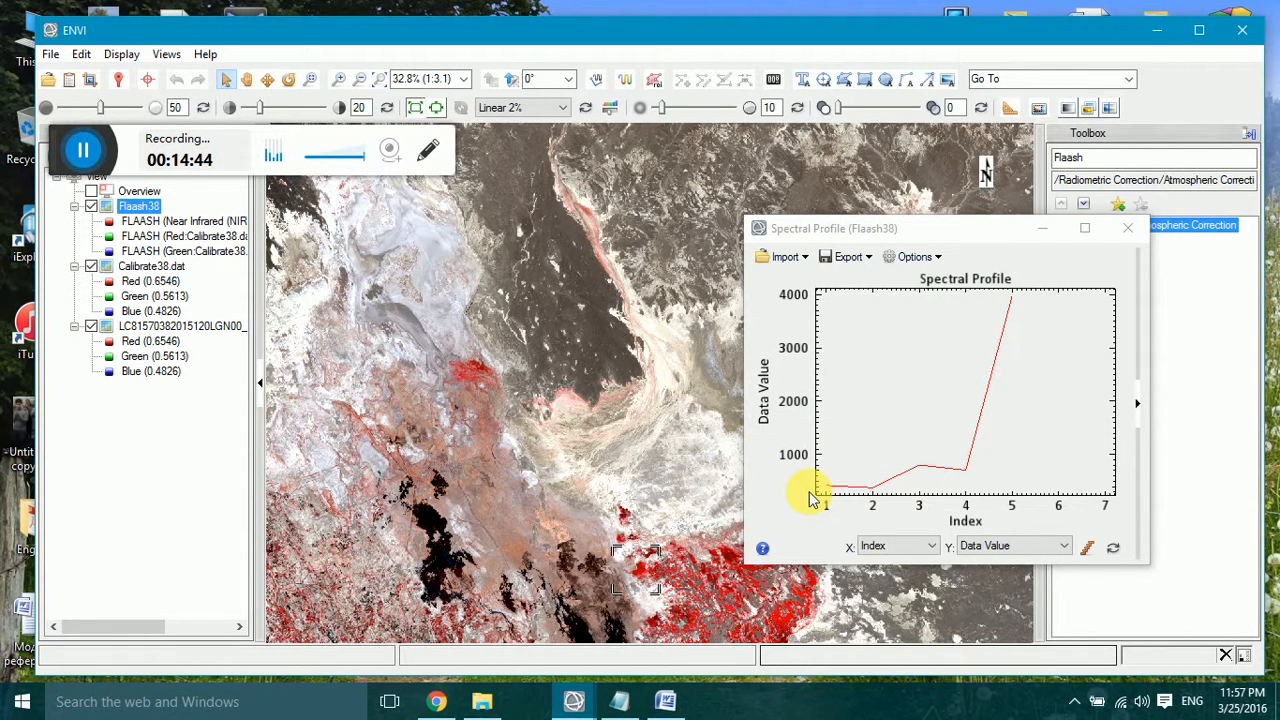
click(1046, 236)
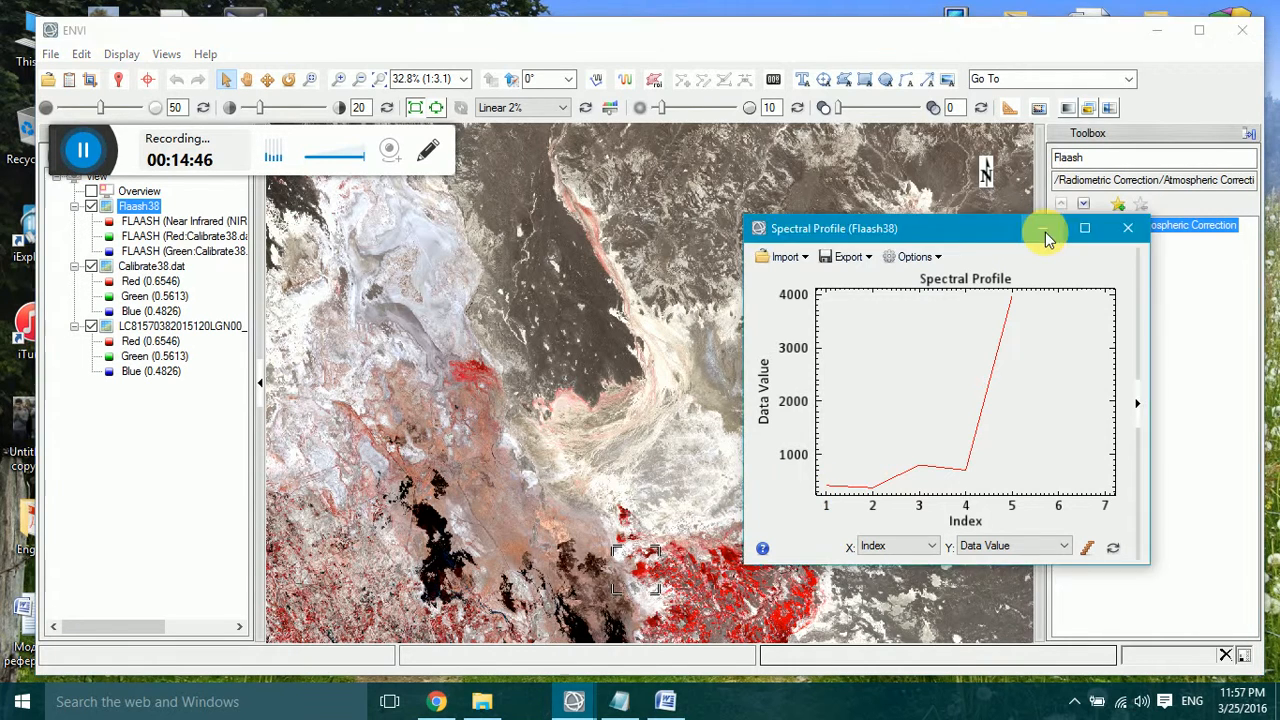
click(1044, 232)
Step: Find the Band Math tool by searching the toolbox for "ban", open it and move its dialog aside
double_click(1097, 158)
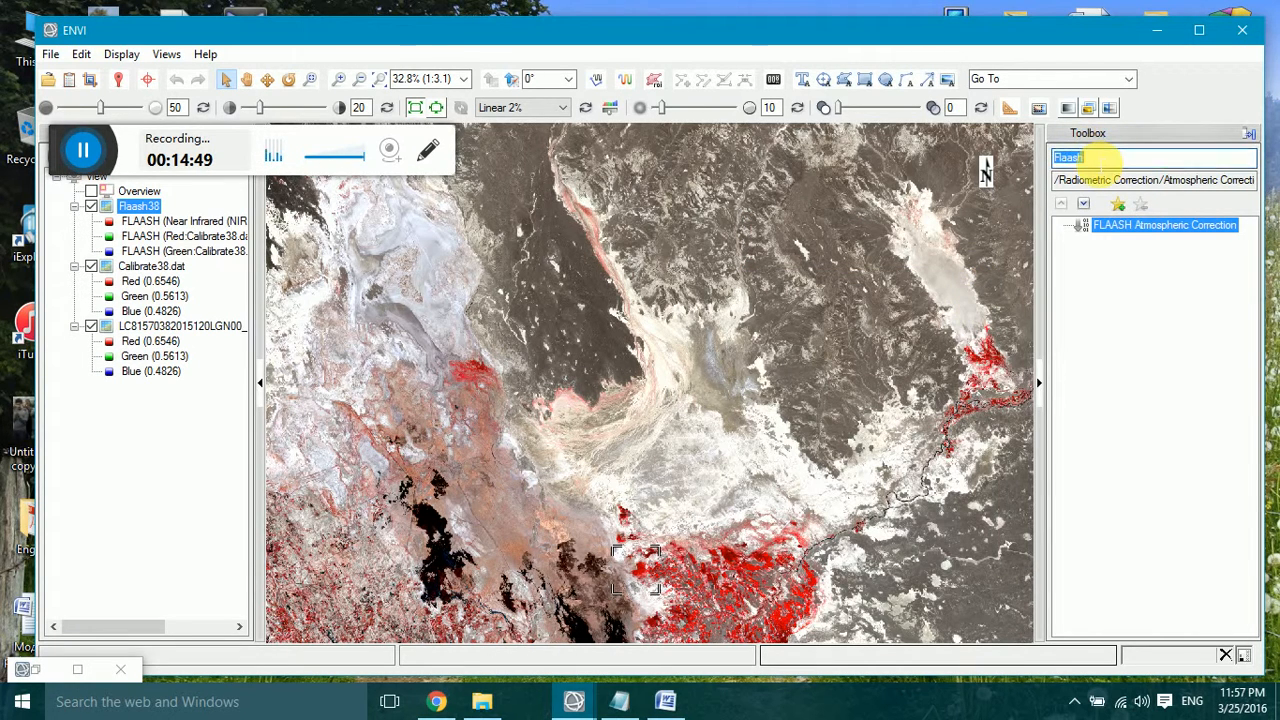
text(bad)
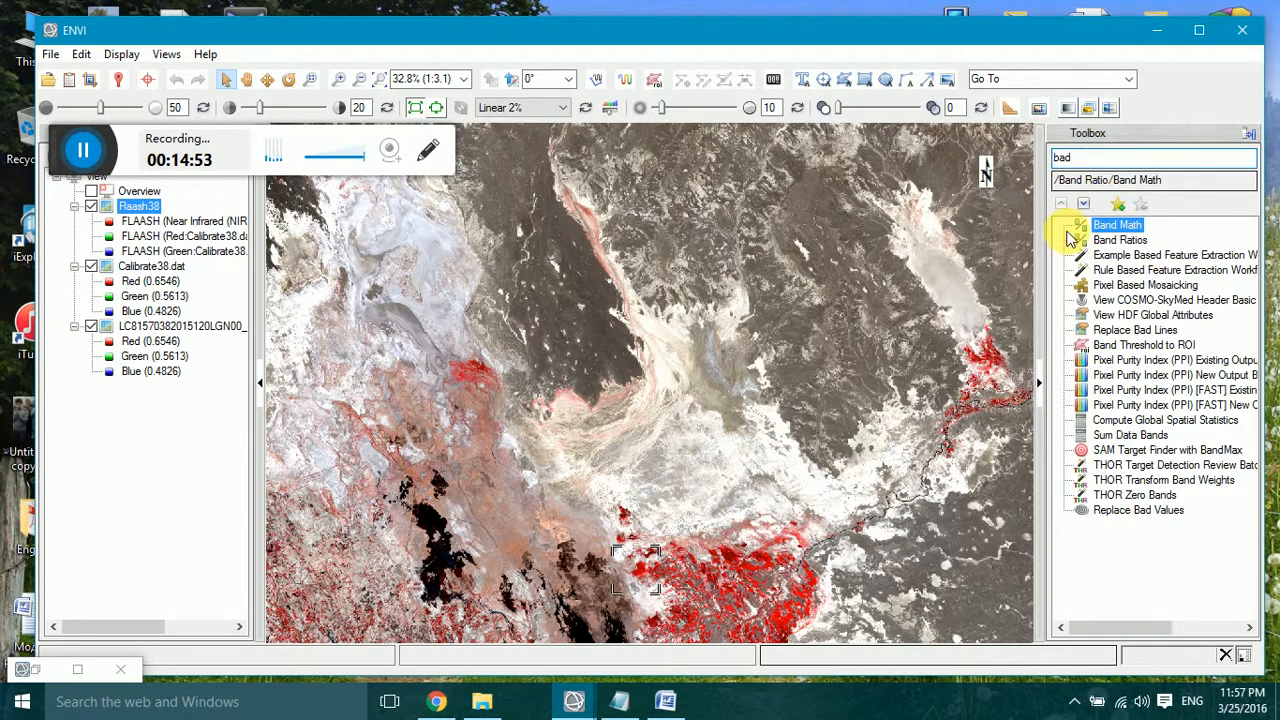
click(1107, 227)
double_click(1097, 158)
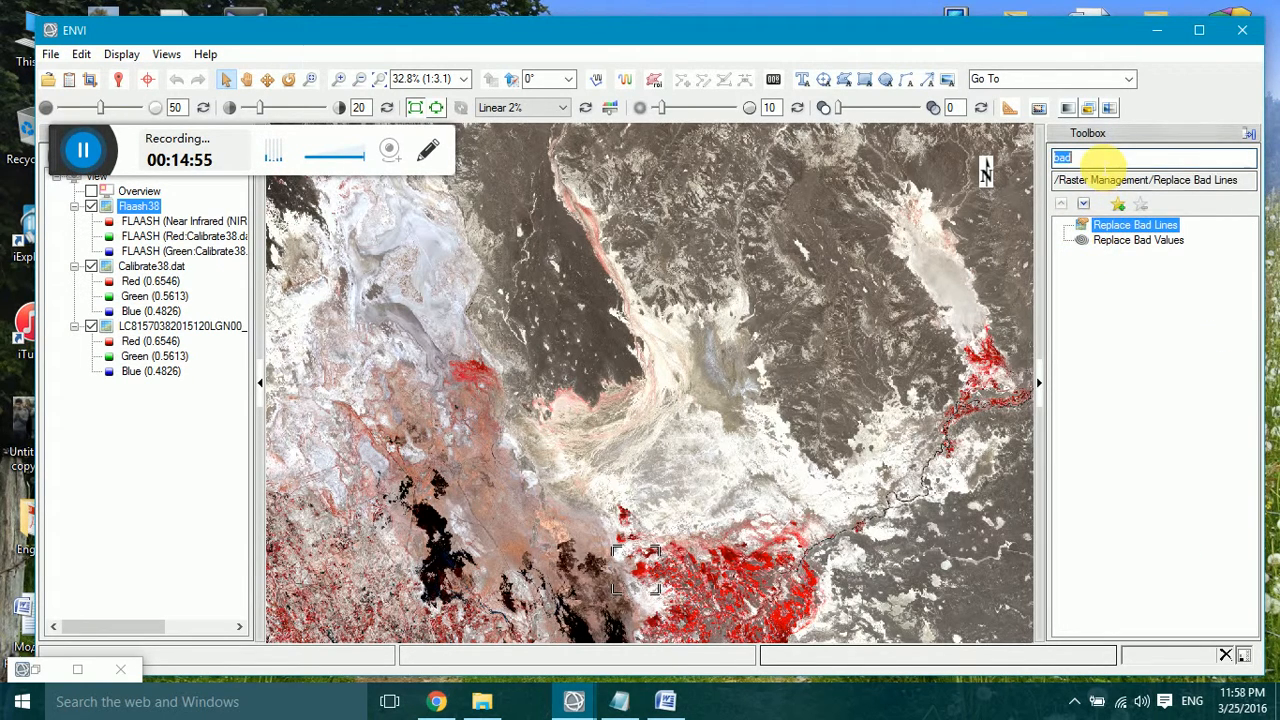
text(b)
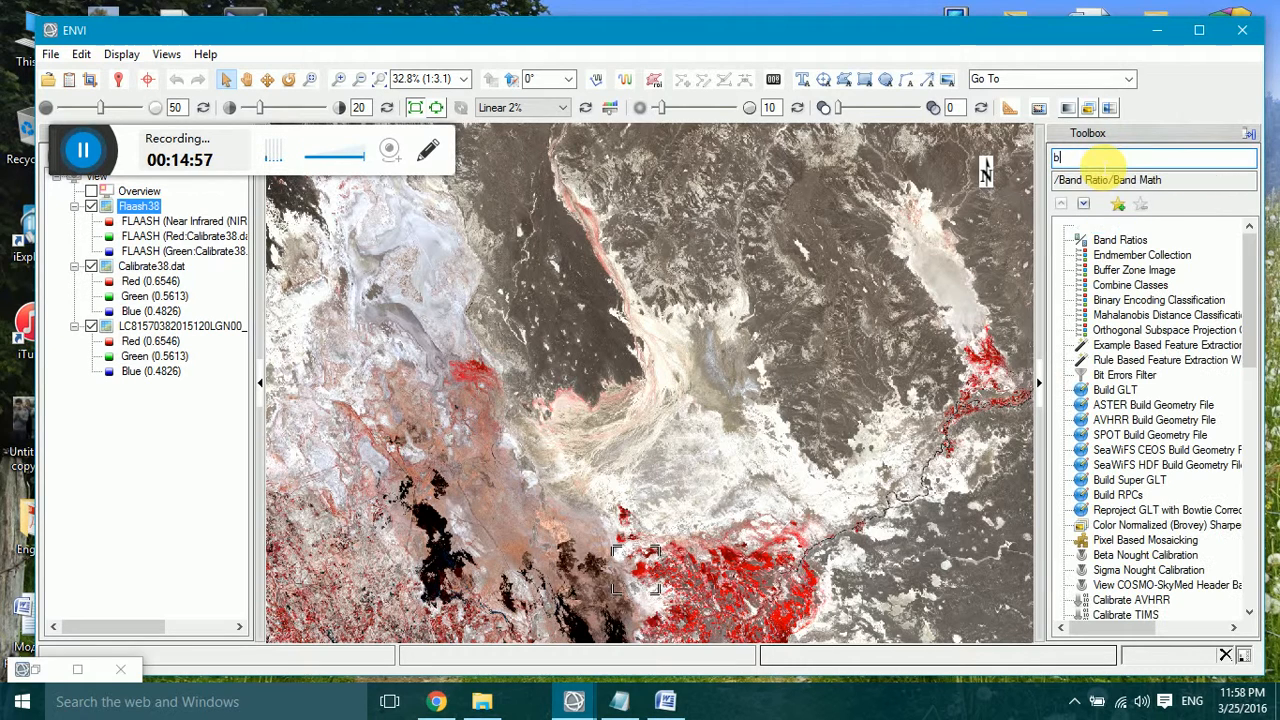
text(an)
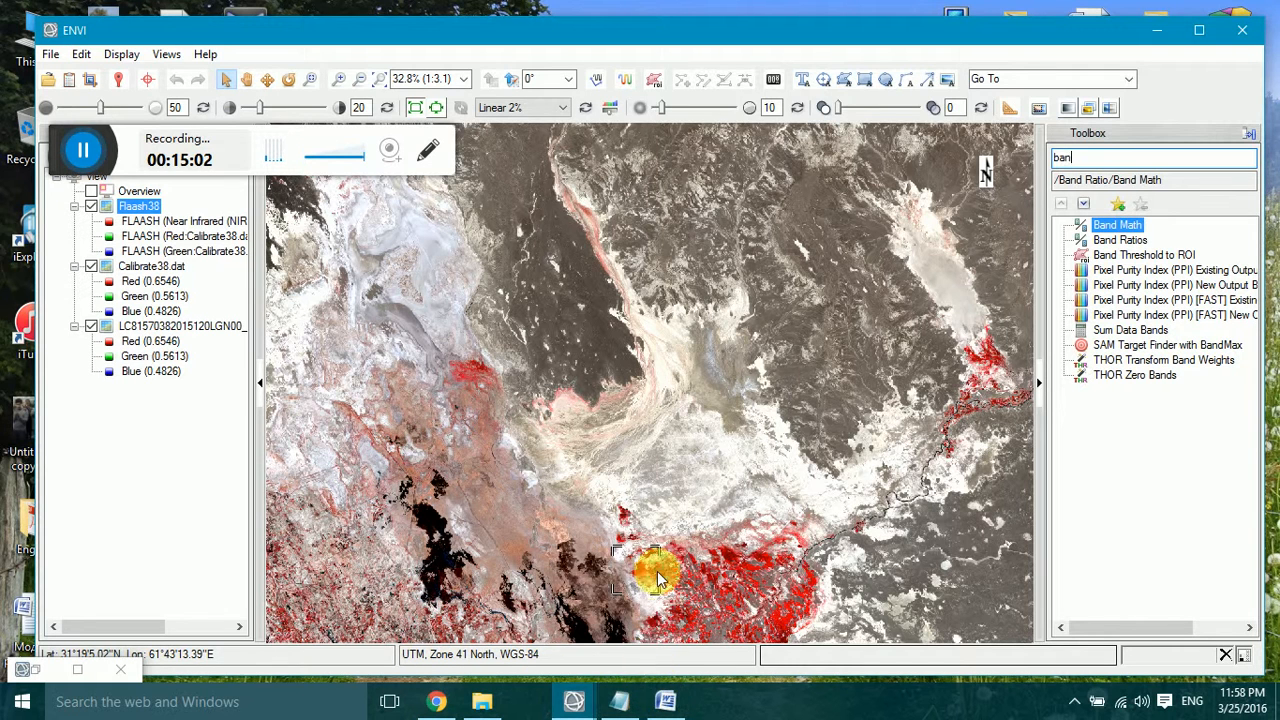
double_click(1100, 228)
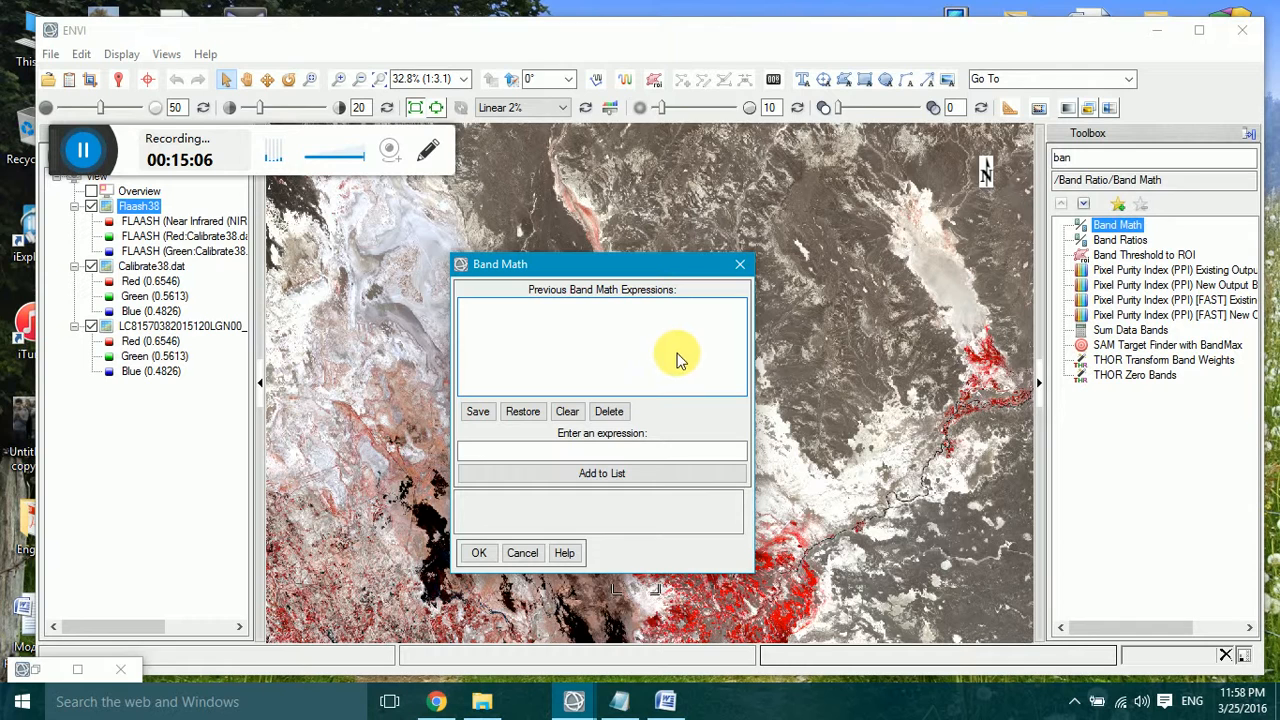
click(497, 455)
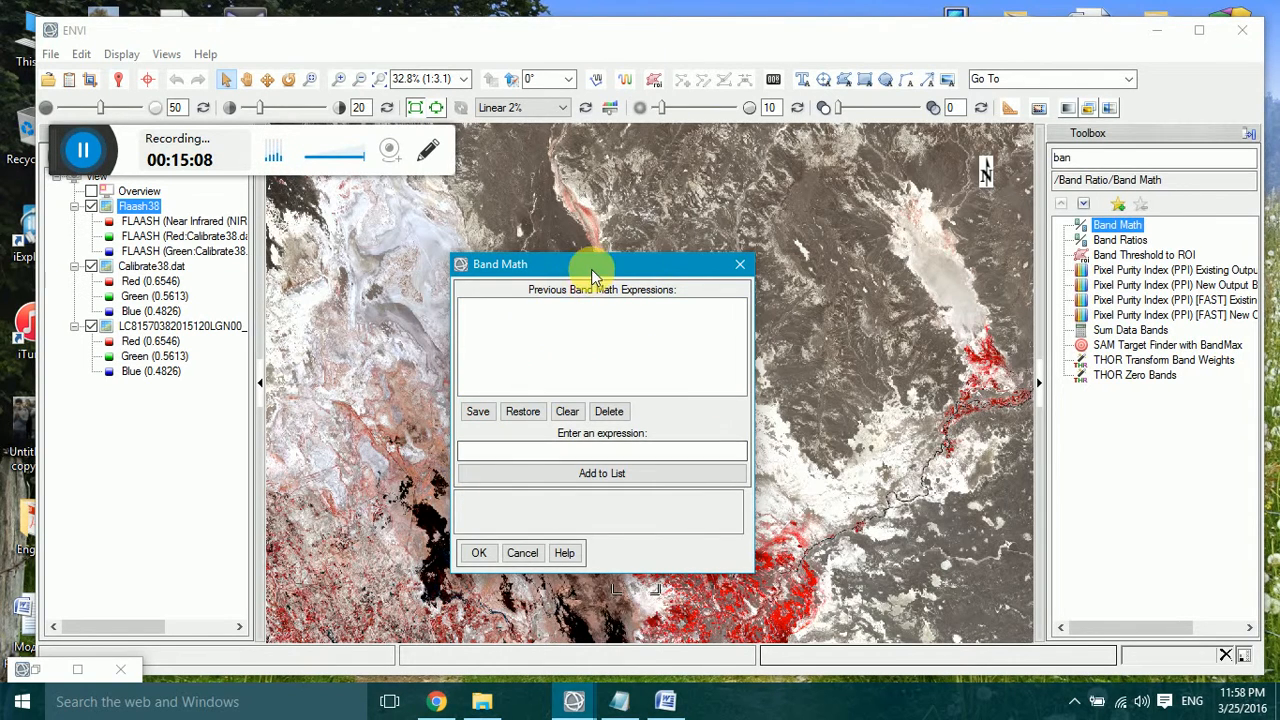
drag(596, 267, 735, 186)
click(688, 369)
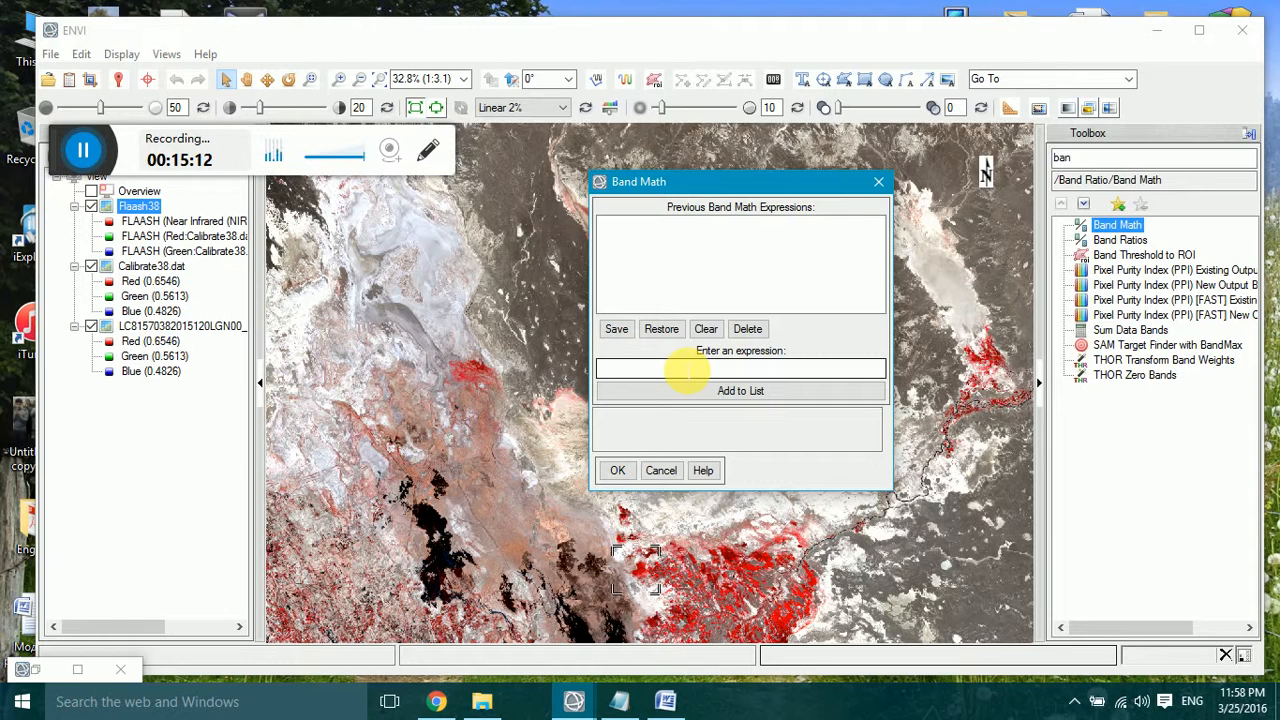
click(575, 700)
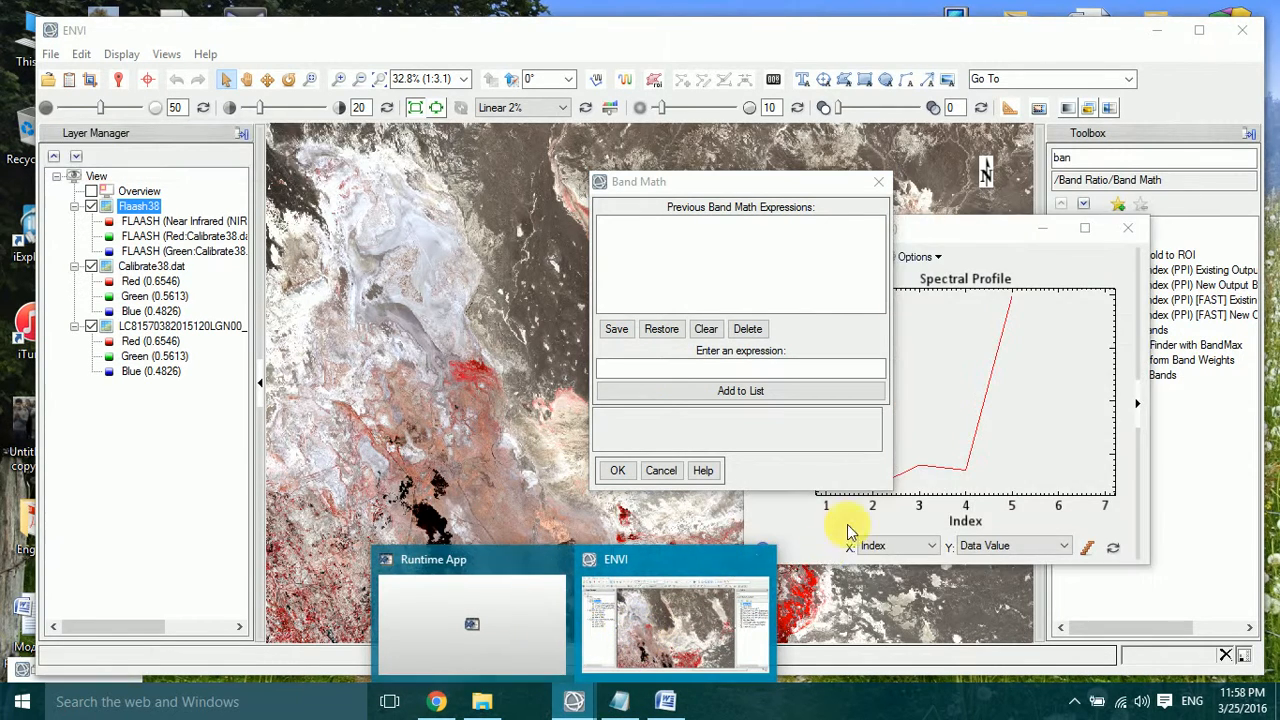
click(656, 637)
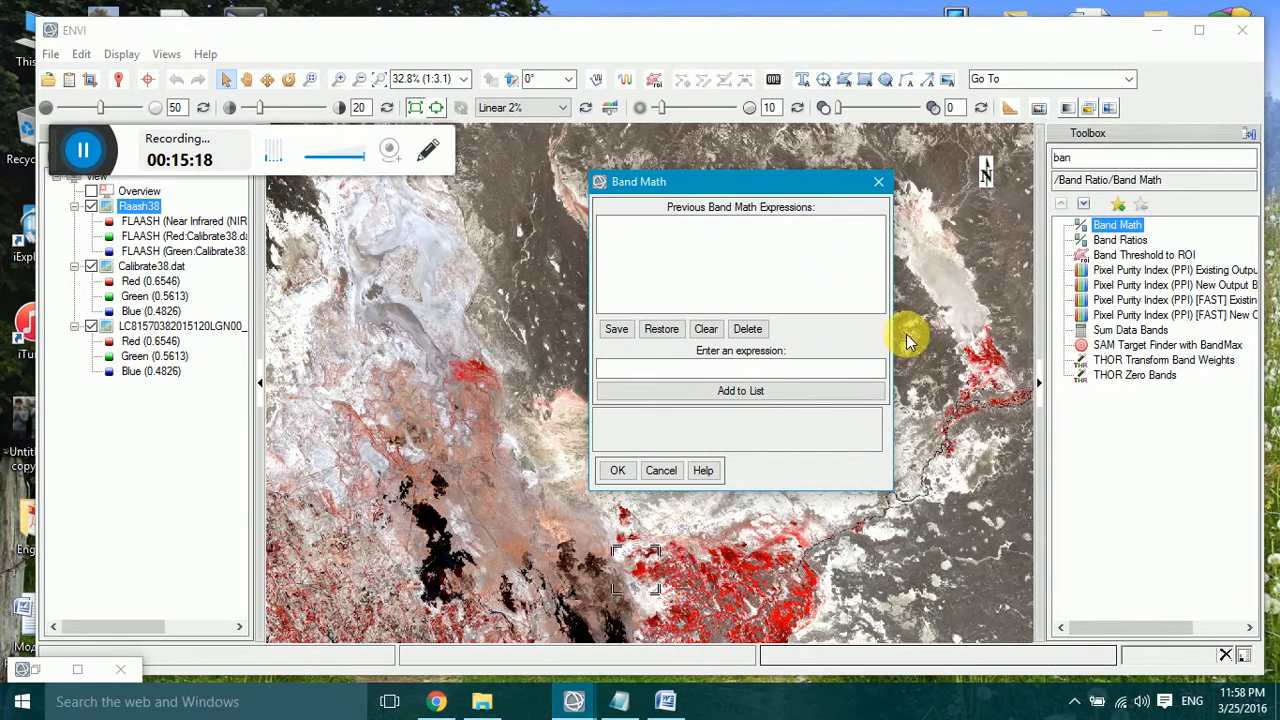
mouse_move(715, 183)
mouse_down()
mouse_move(897, 216)
mouse_move(726, 186)
mouse_up()
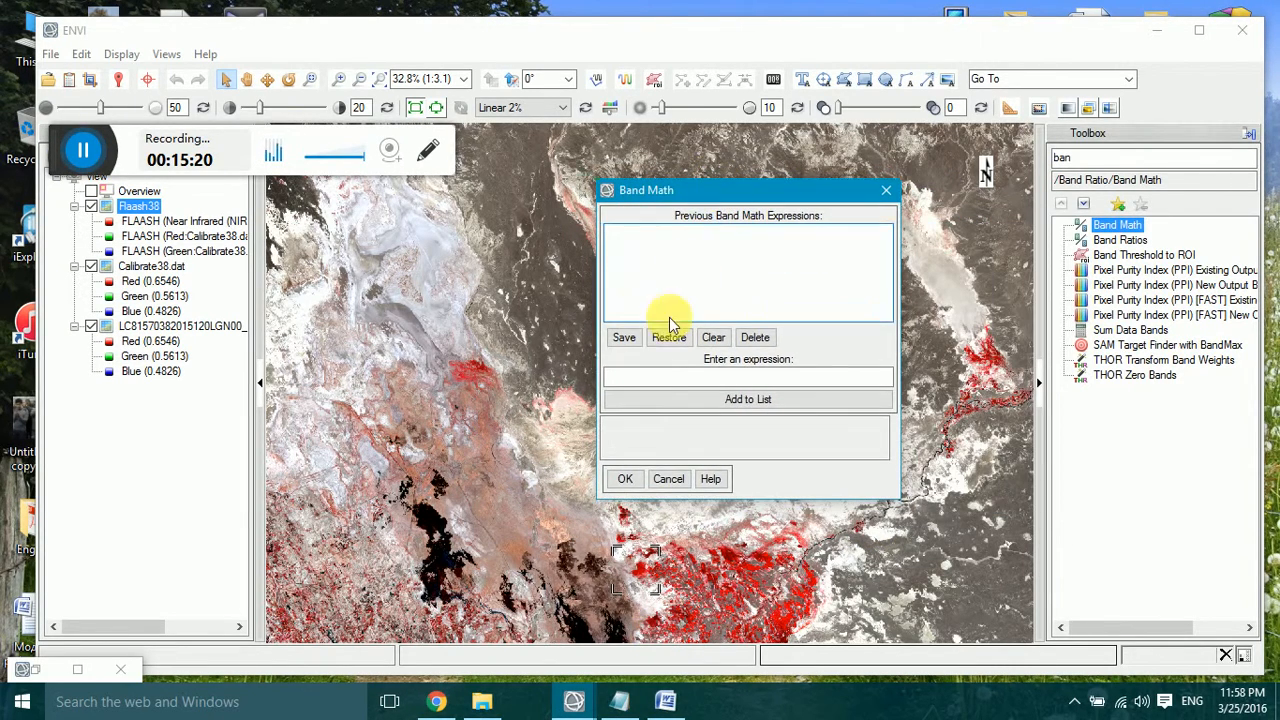
click(651, 380)
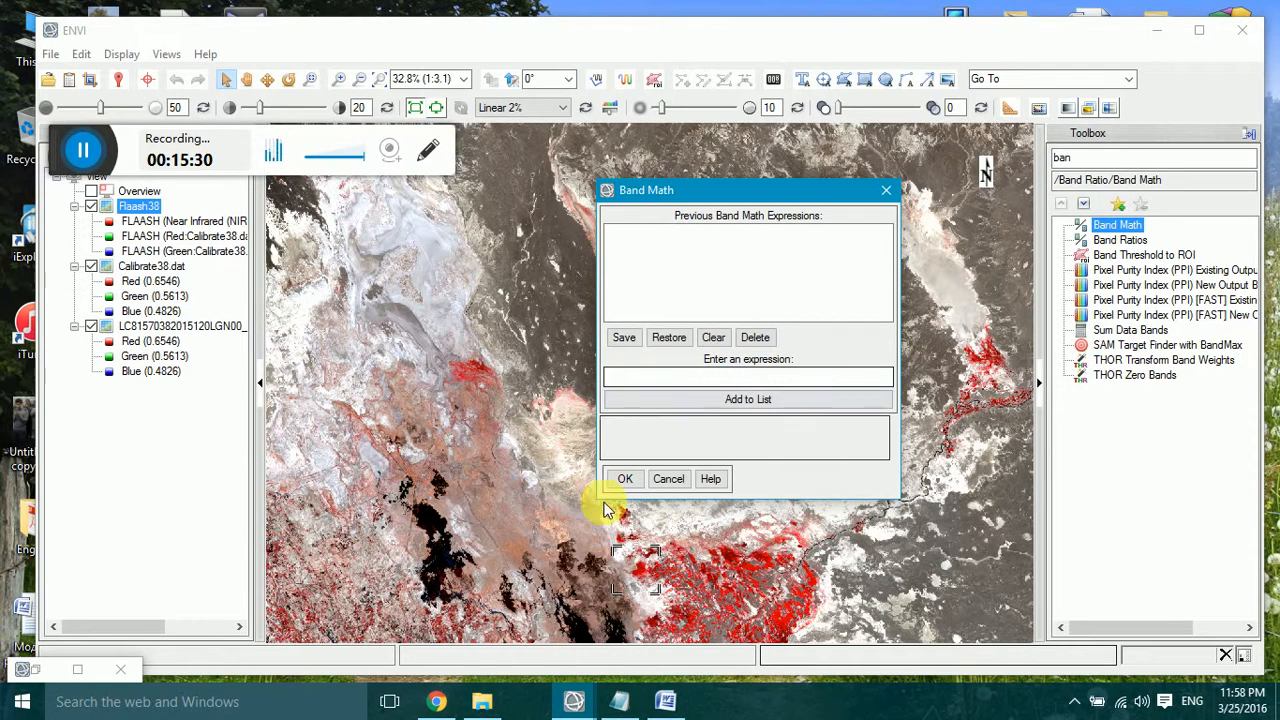
Step: Switch to the Word document and copy the formula (b1 le 0)*0+(b1 ge 10000)*1+(b1 gt 0 and b1 lt 10000)*float(b1)/10000
click(665, 701)
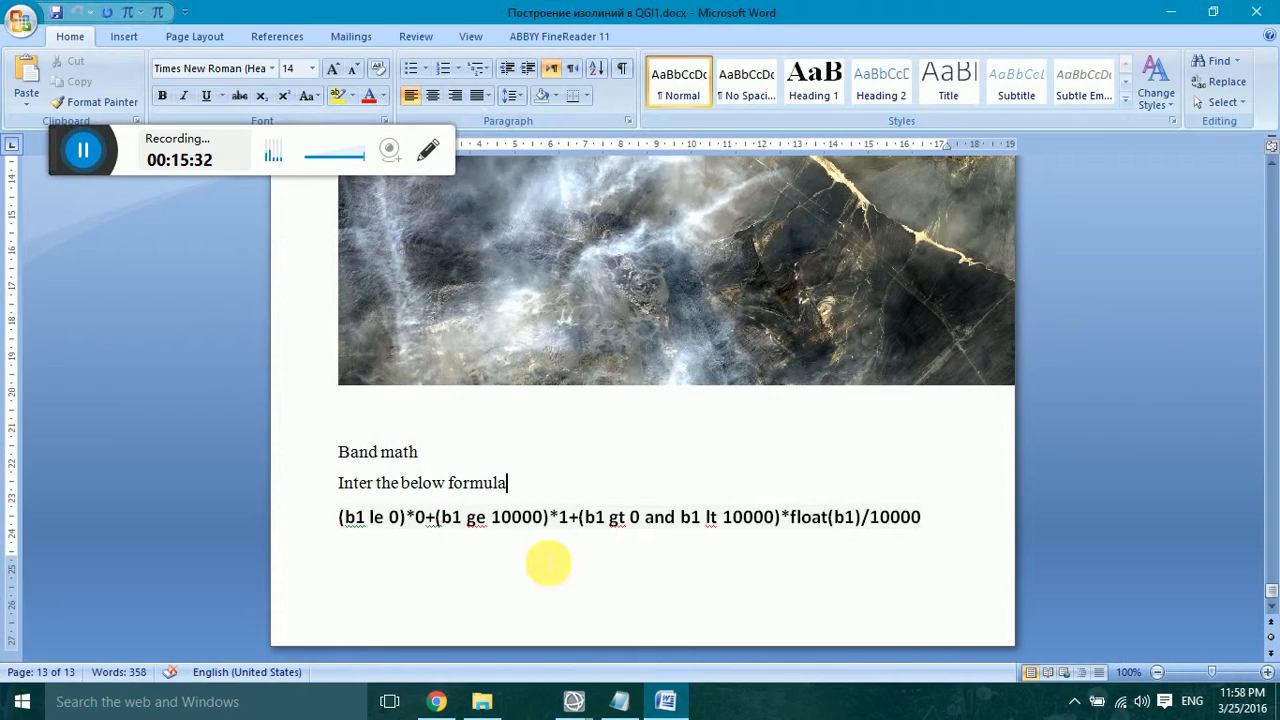
drag(339, 517, 928, 520)
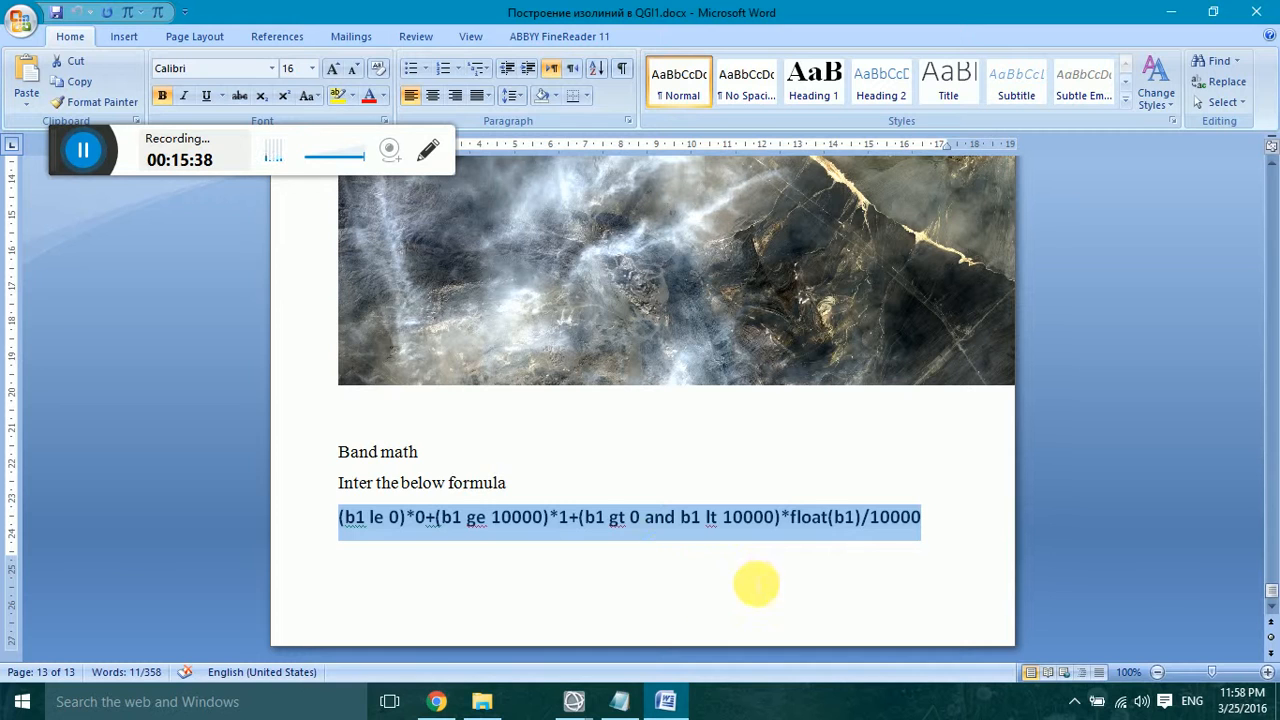
right_click(828, 530)
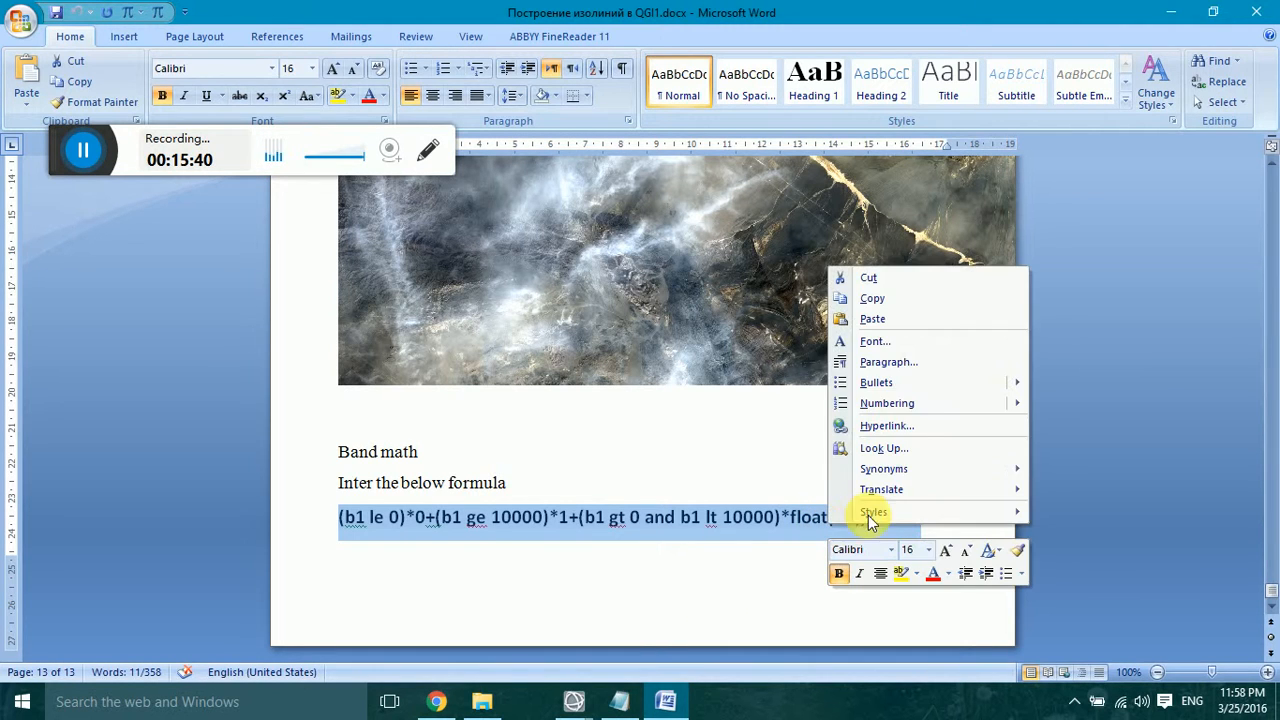
click(877, 294)
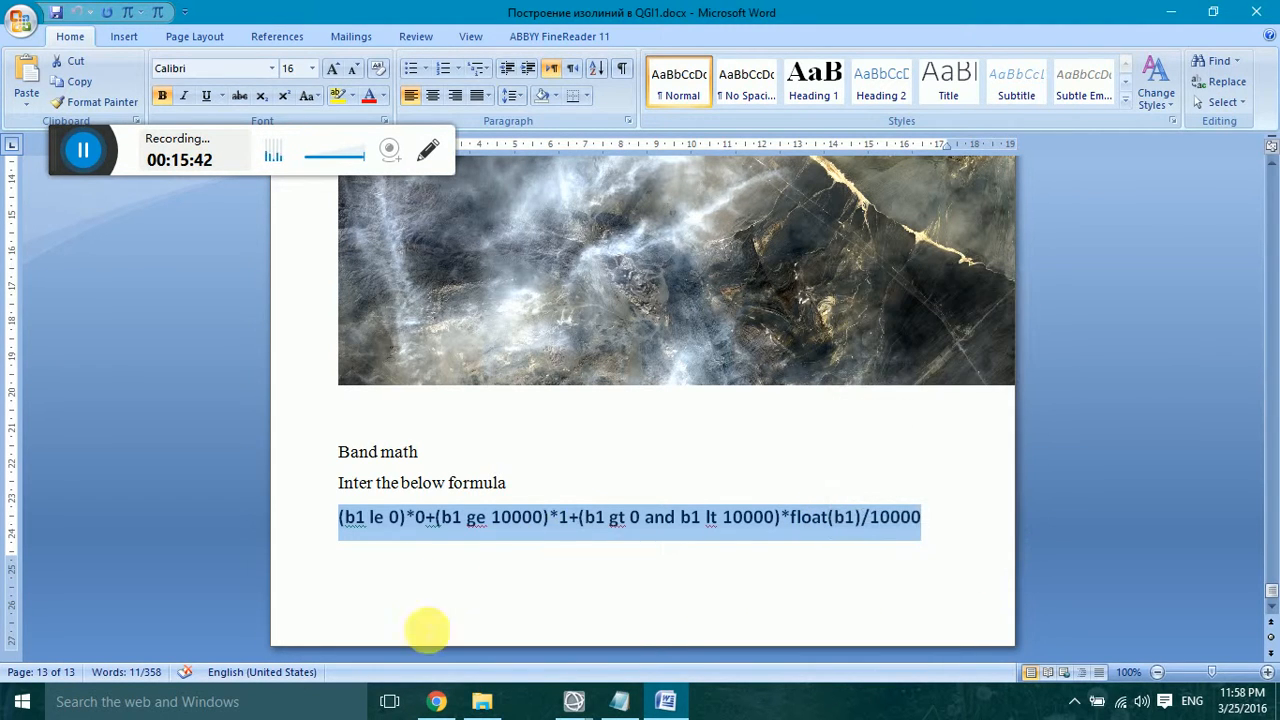
Step: Switch back to ENVI, paste the copied formula as the Band Math expression, add it to the expression list and accept it
click(576, 704)
mouse_move(576, 704)
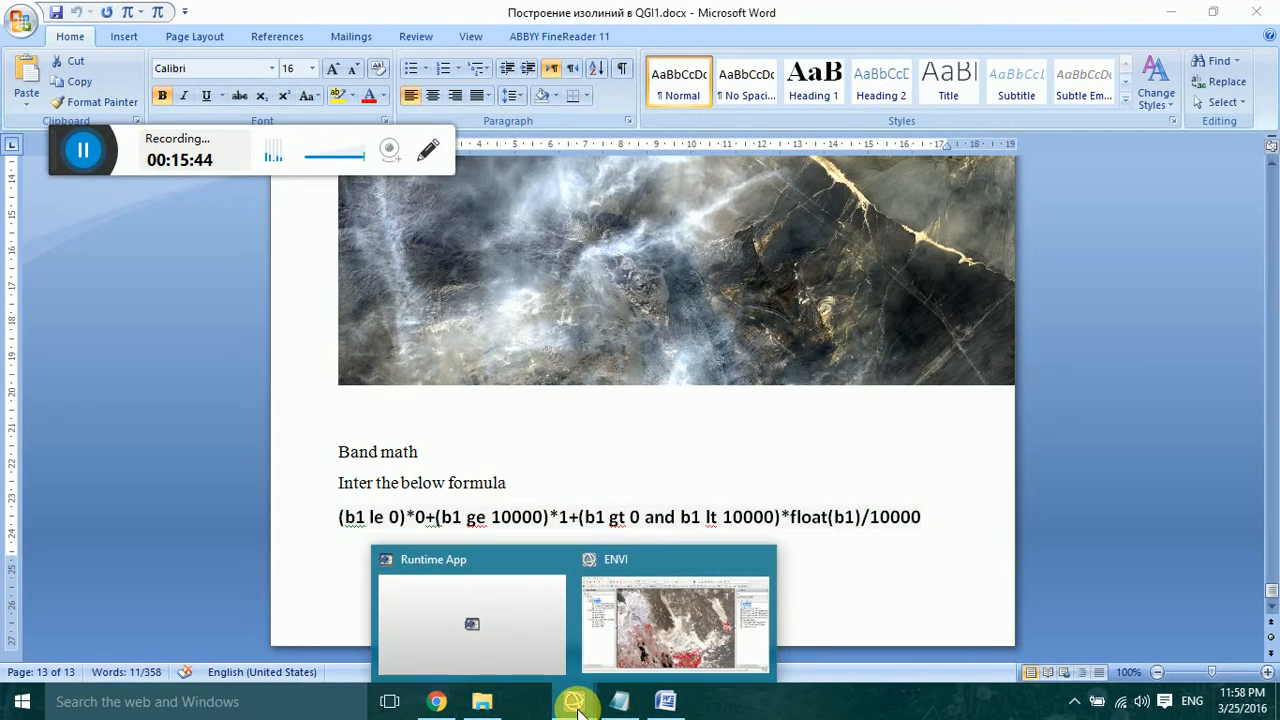
click(639, 665)
click(637, 378)
click(640, 381)
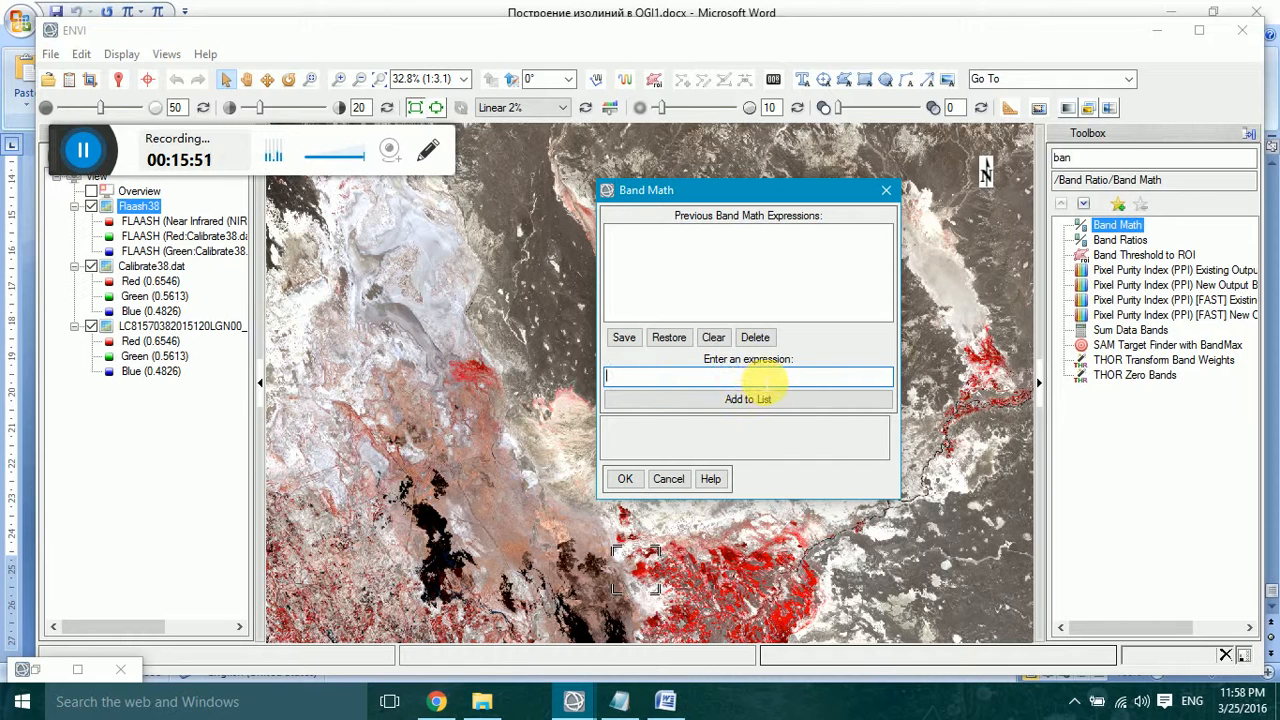
right_click(632, 383)
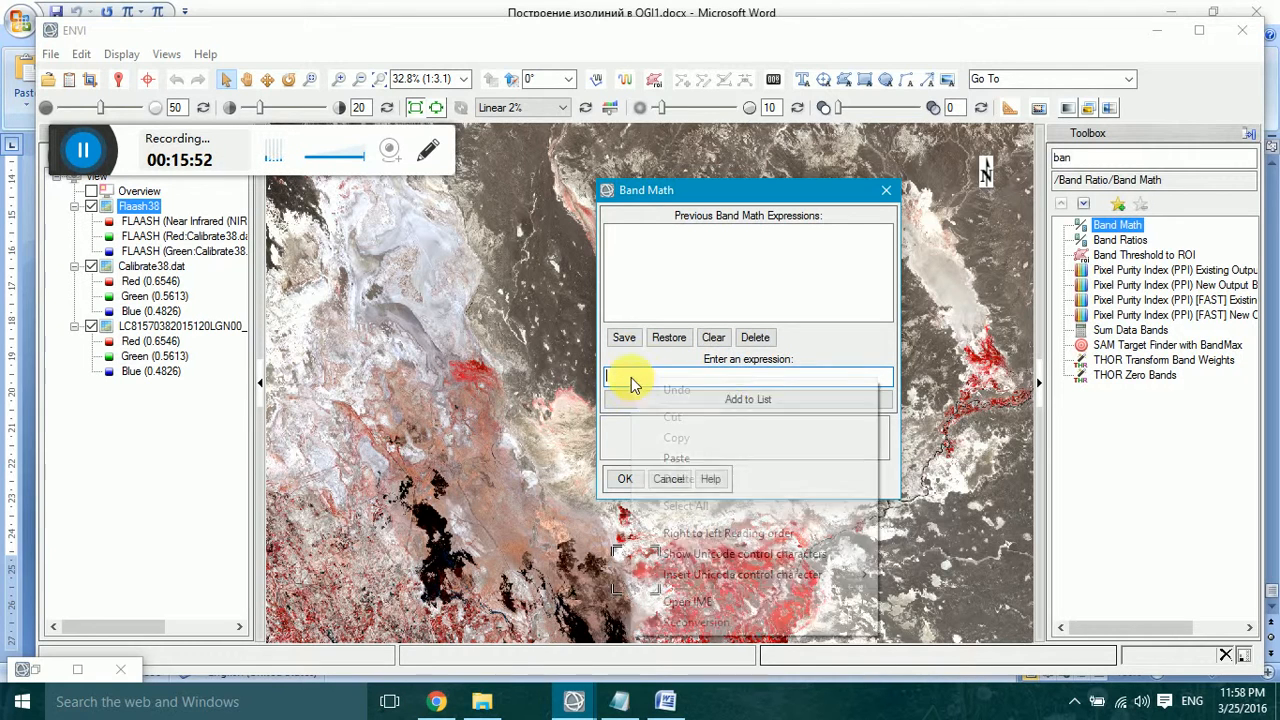
click(682, 460)
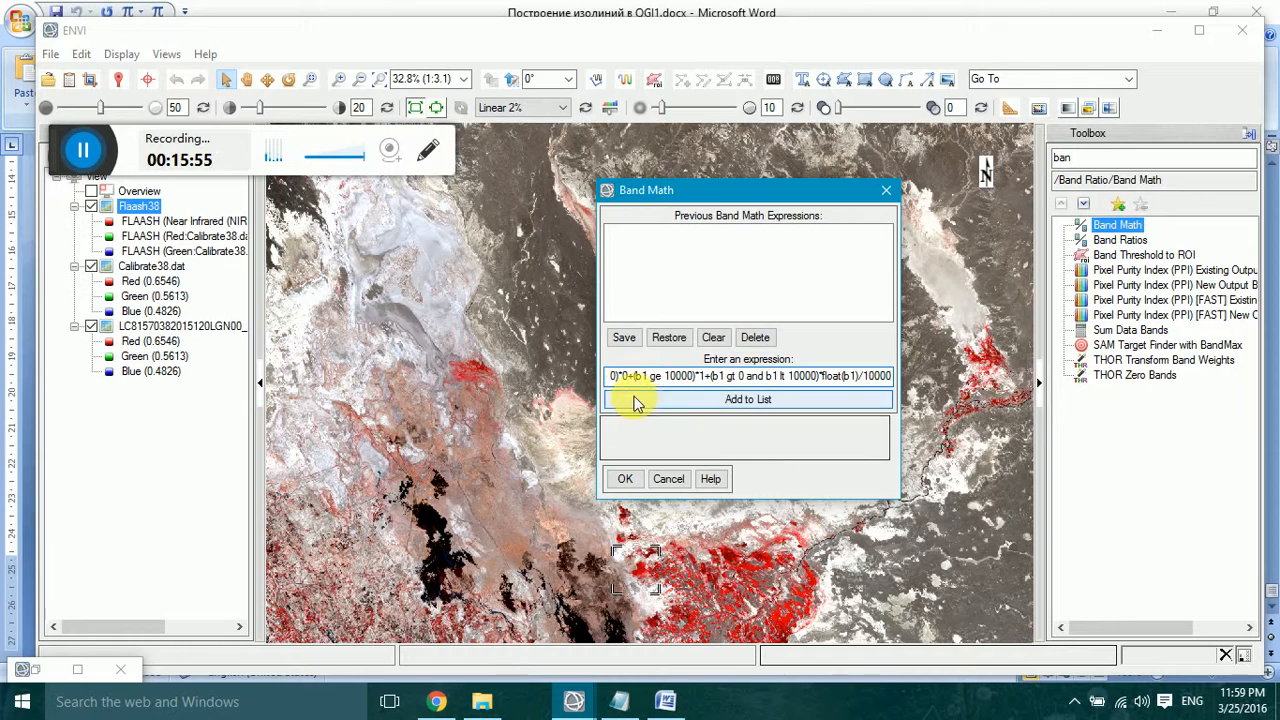
click(729, 398)
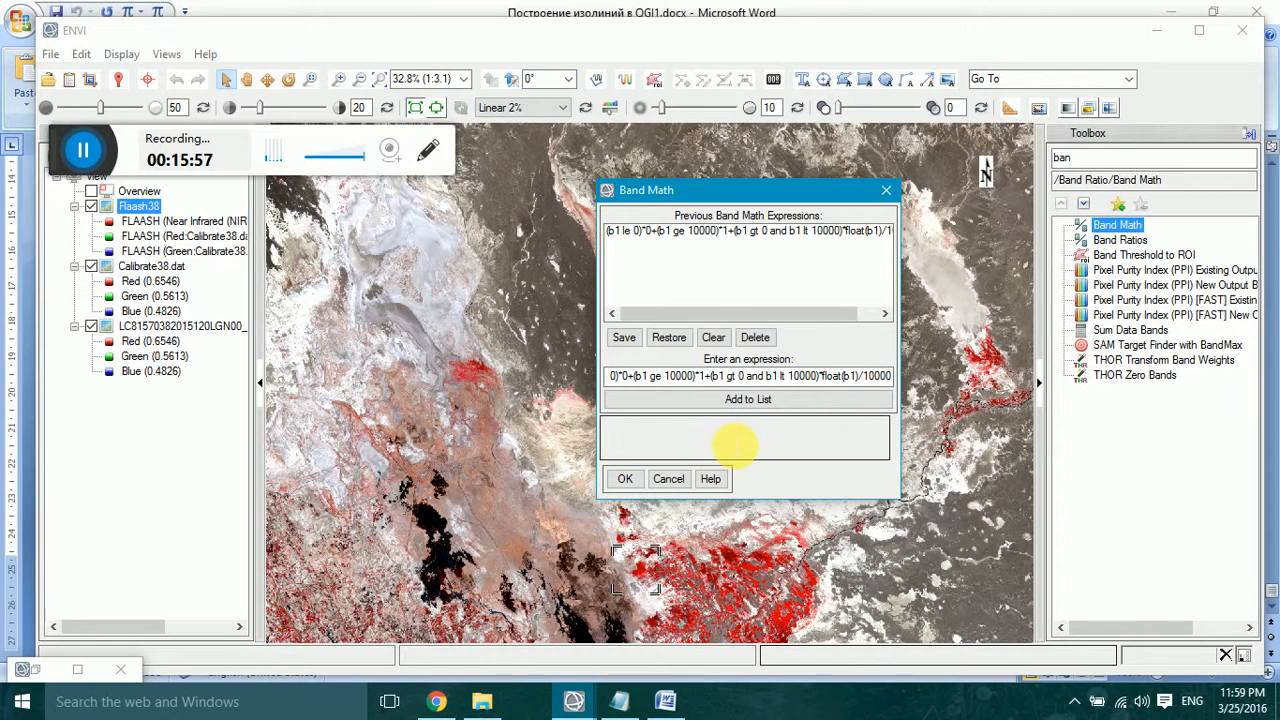
double_click(840, 380)
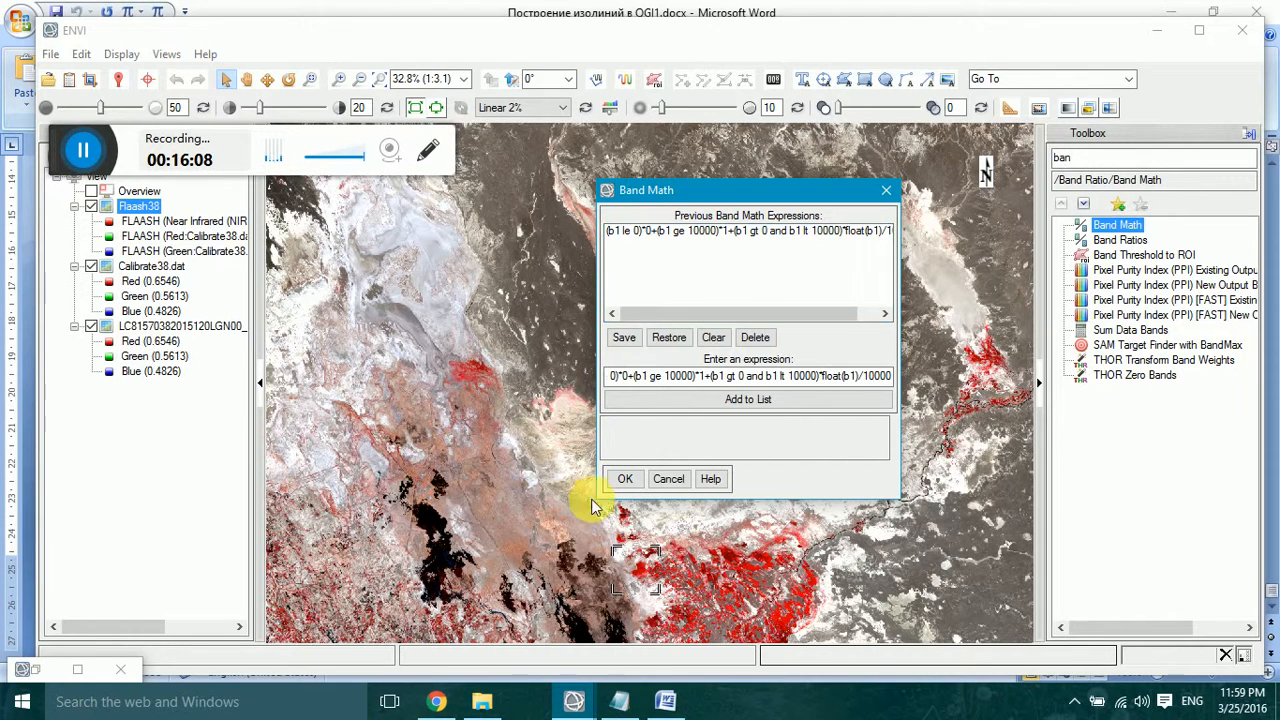
click(624, 482)
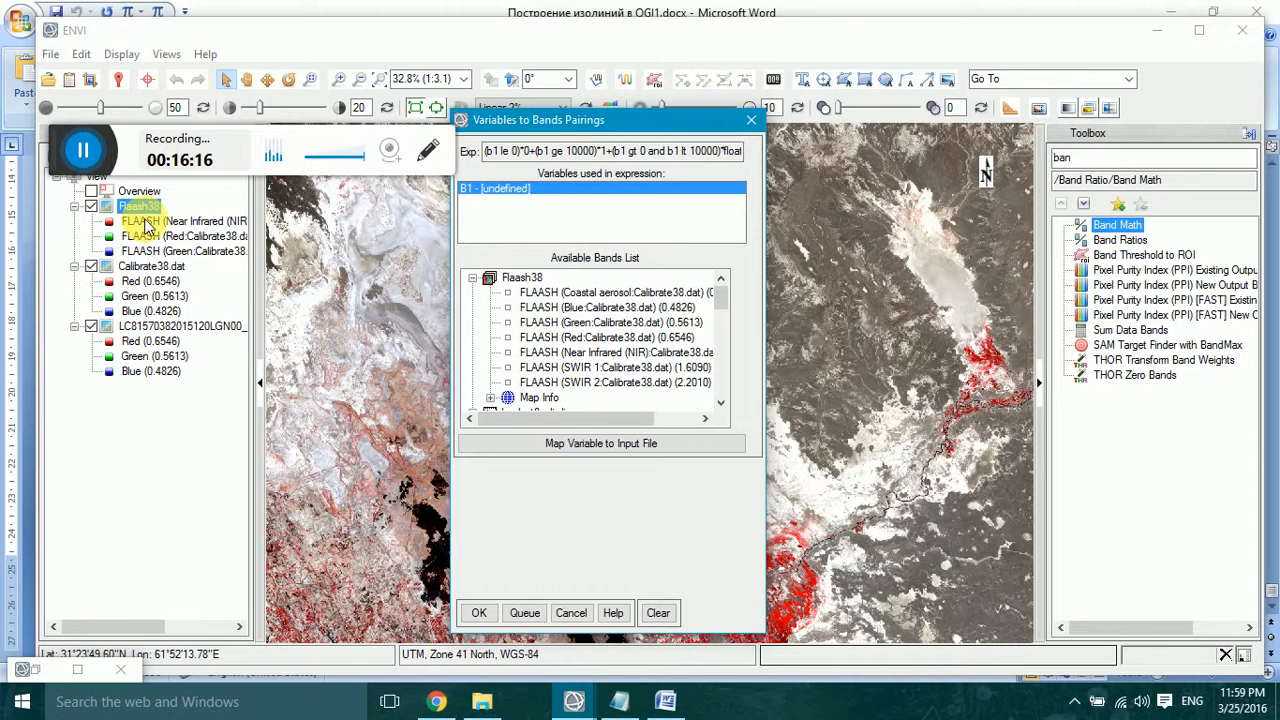
Step: Start mapping variable B1 to an input file and choose Flaash38 in the Band Math input file list
click(486, 204)
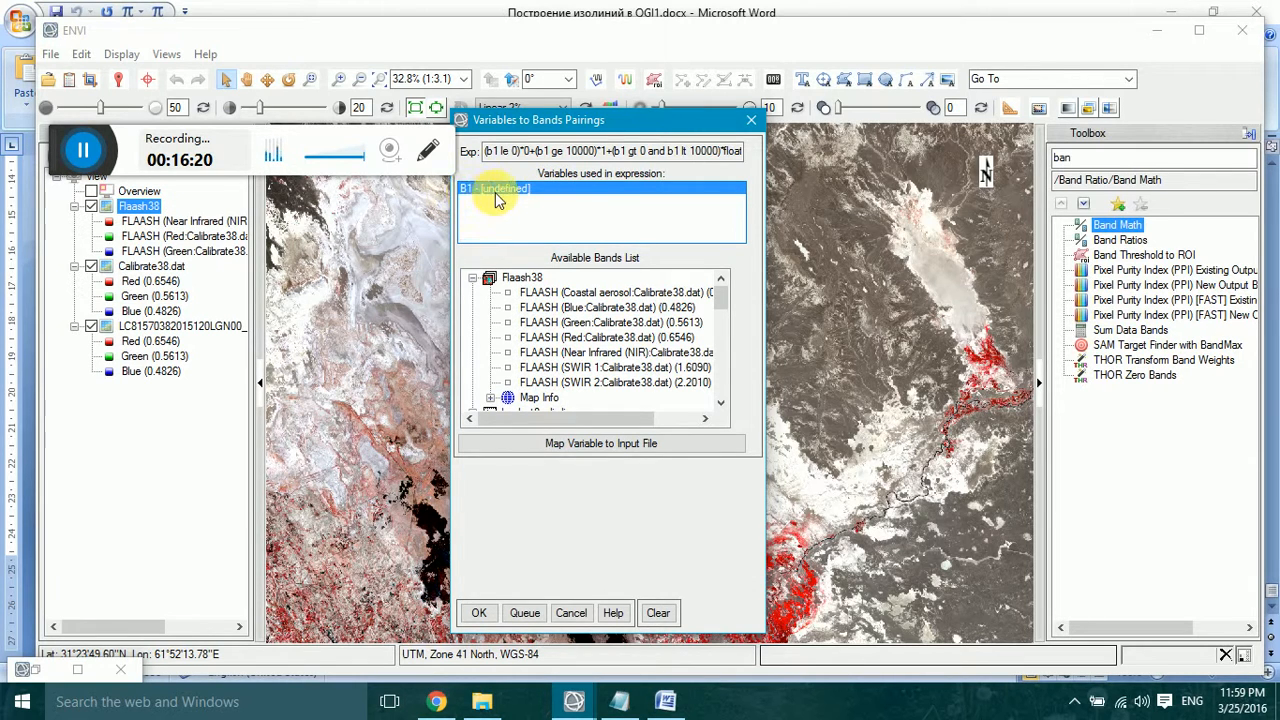
click(591, 447)
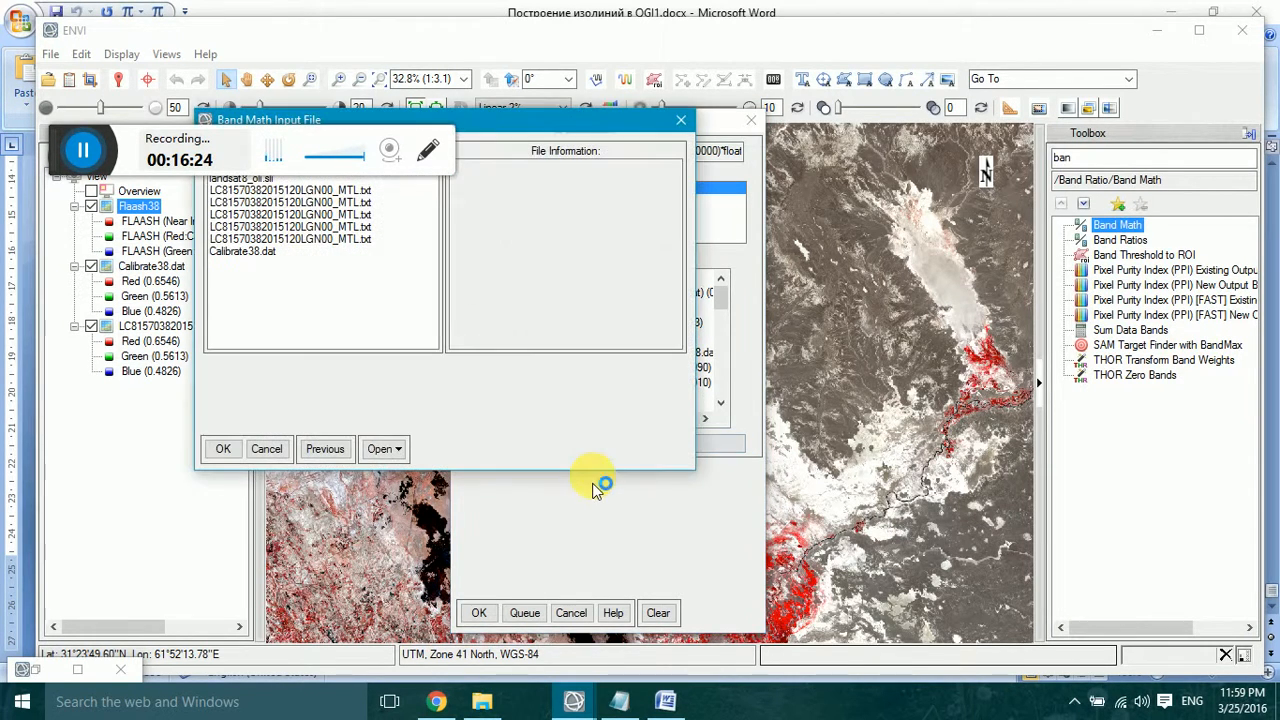
drag(524, 119, 718, 143)
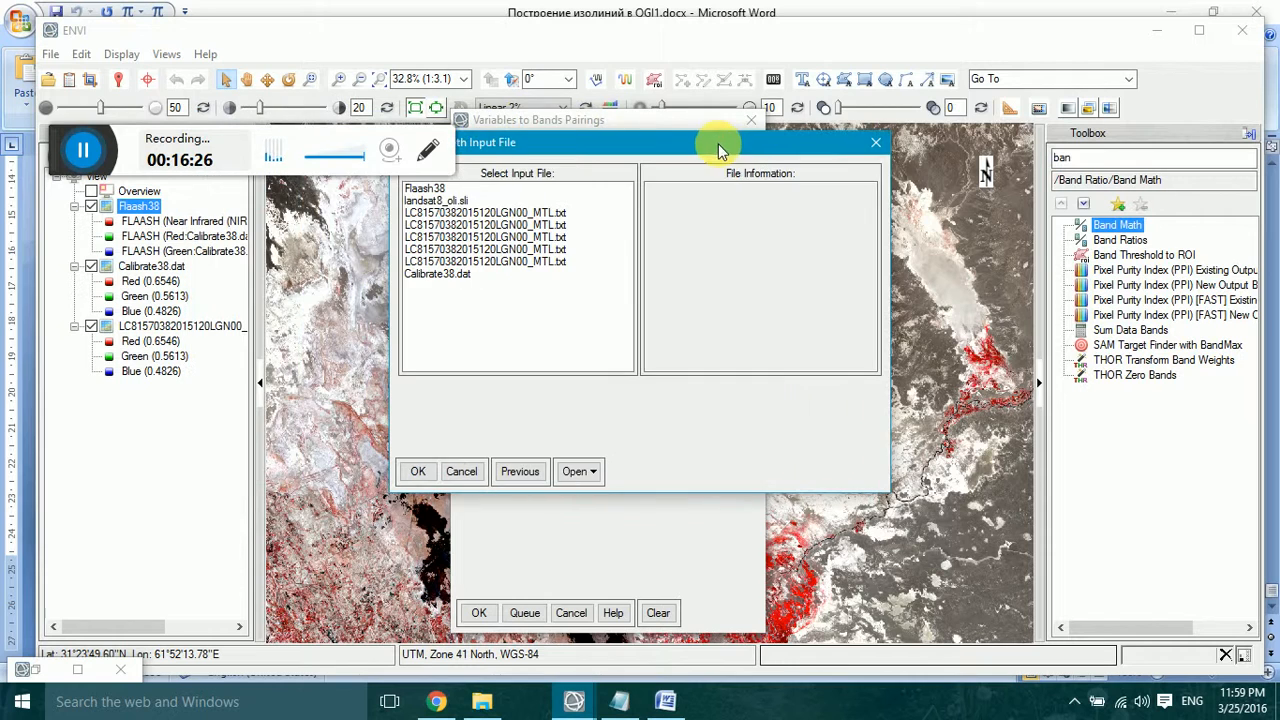
drag(58, 140, 15, 641)
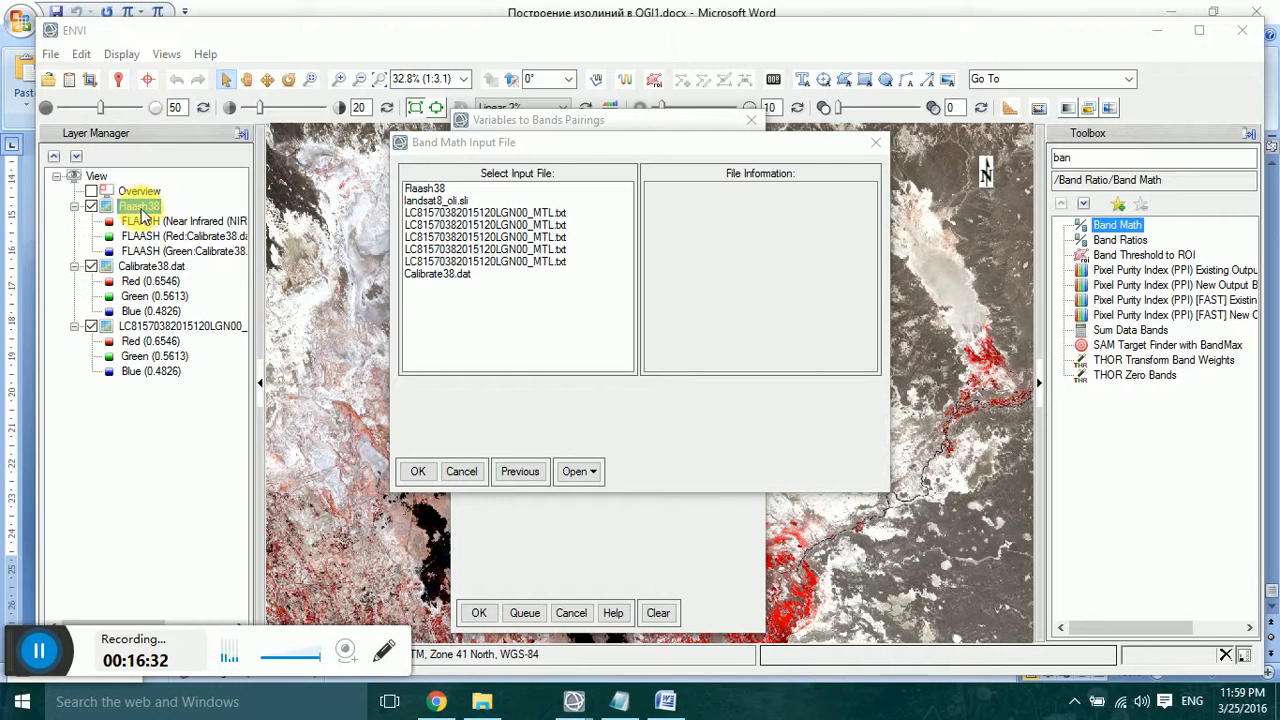
click(424, 190)
click(435, 190)
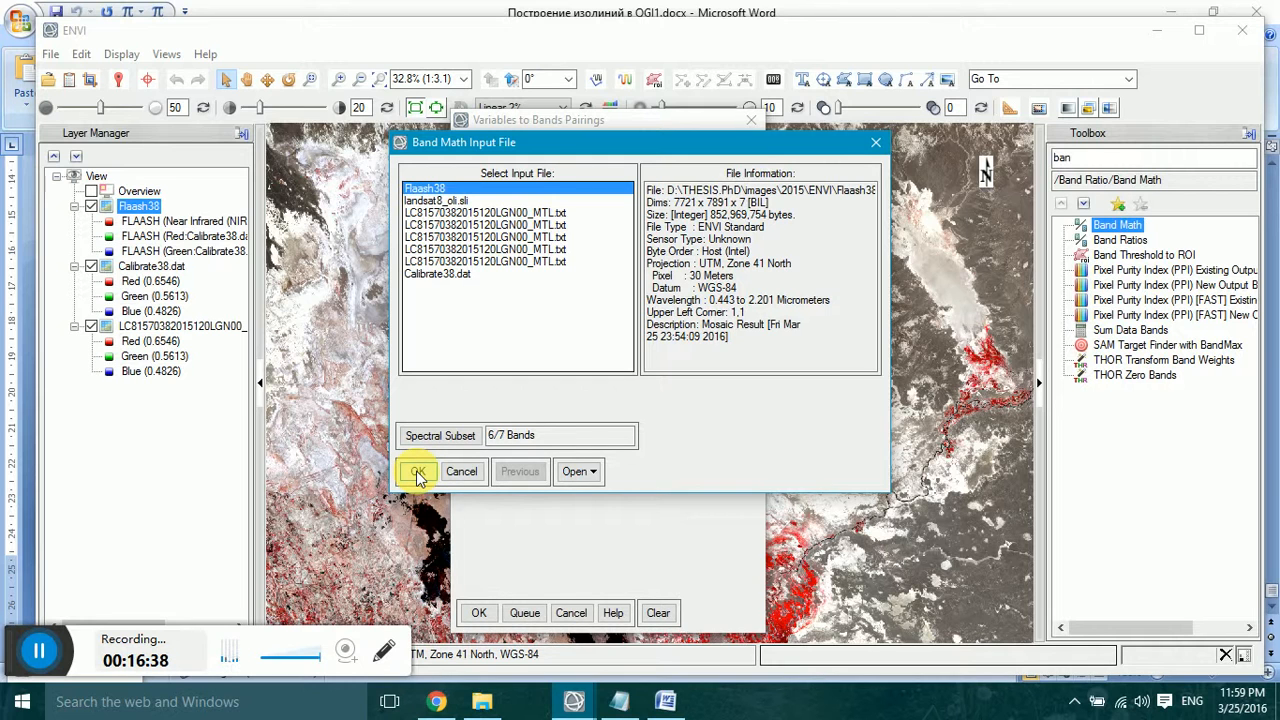
Step: Add the missing SWIR 1 band to the Flaash38 spectral subset so all seven bands are used, and accept the input file
click(440, 435)
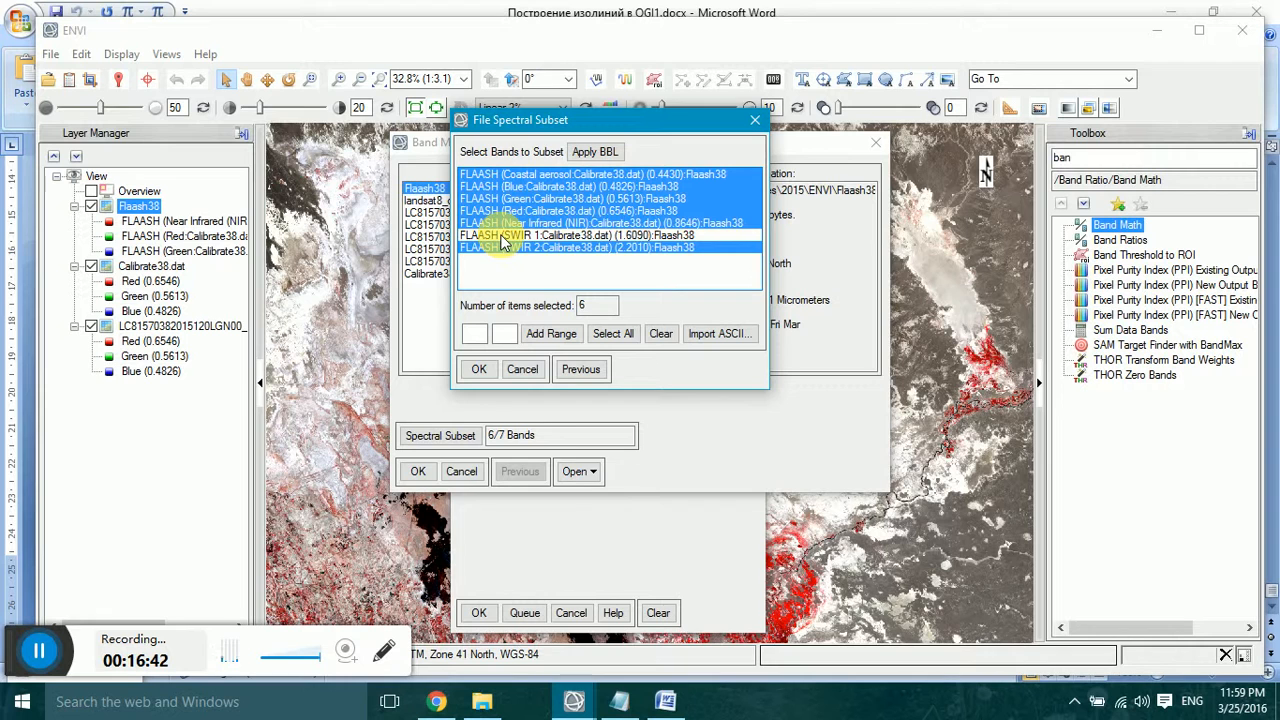
click(501, 237)
click(480, 370)
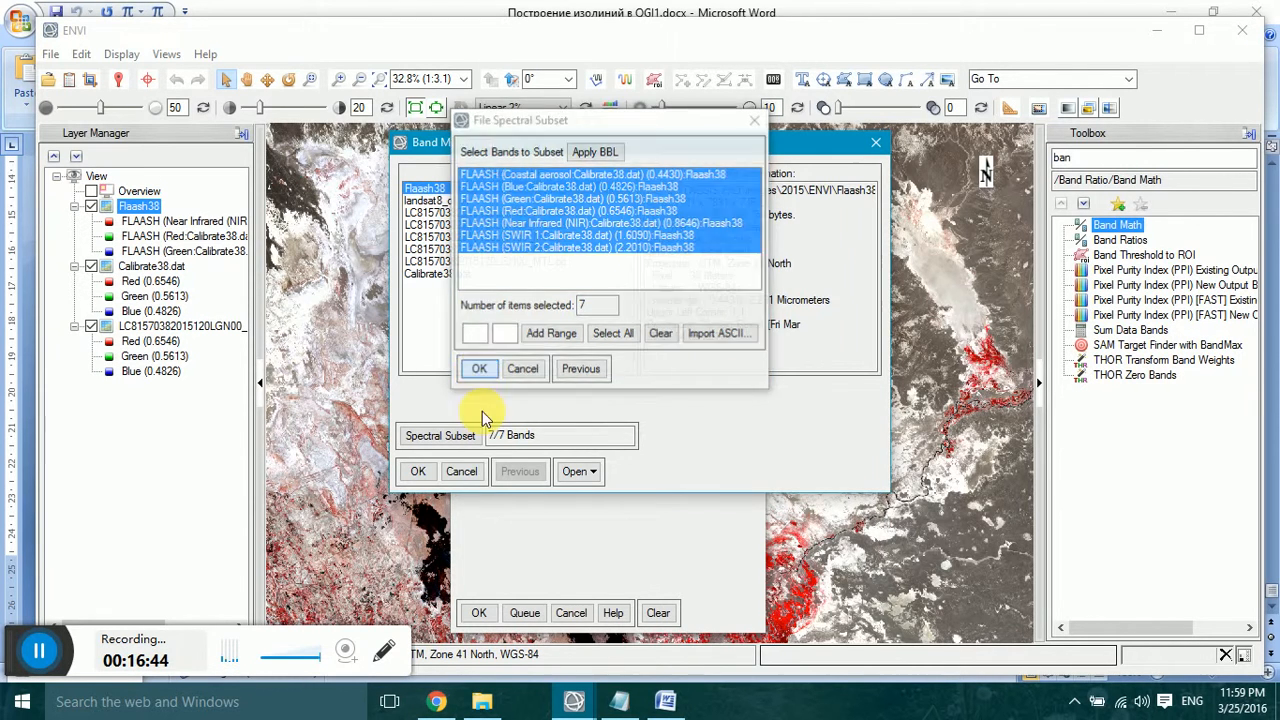
click(416, 472)
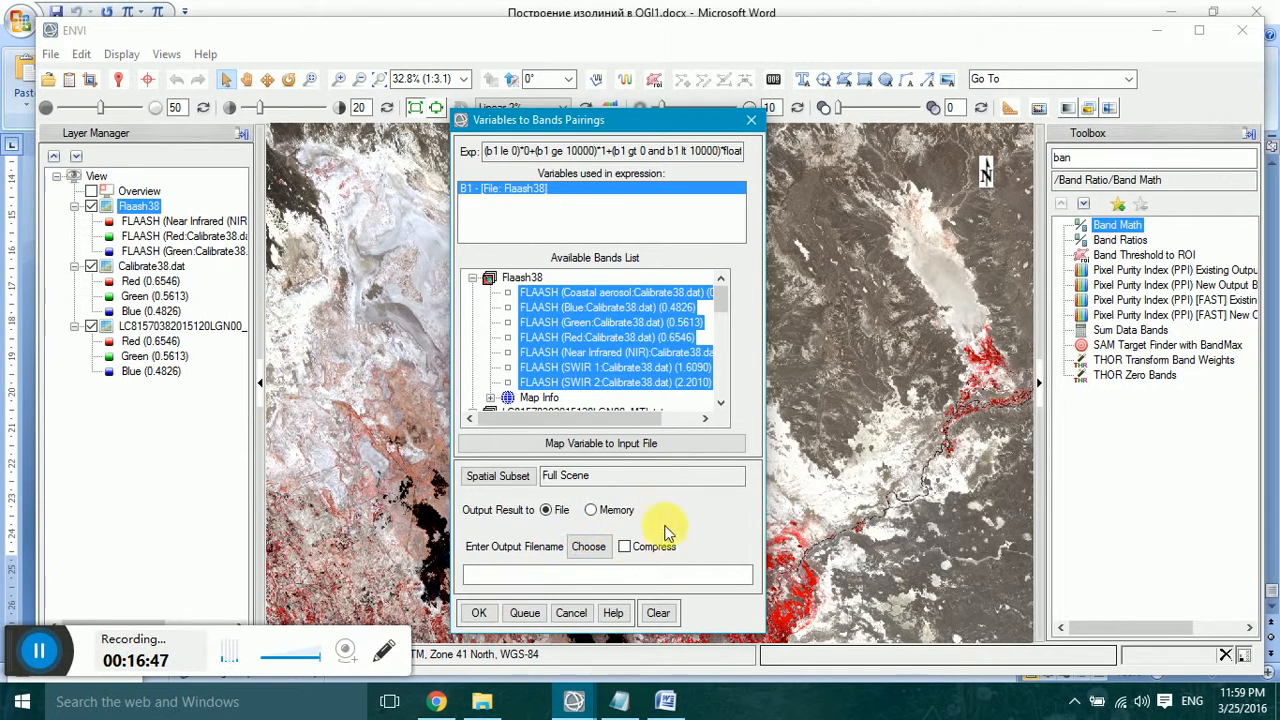
Step: Set the Band Math output file to Bandmath38 in the ENVI folder and run the calculation
click(588, 546)
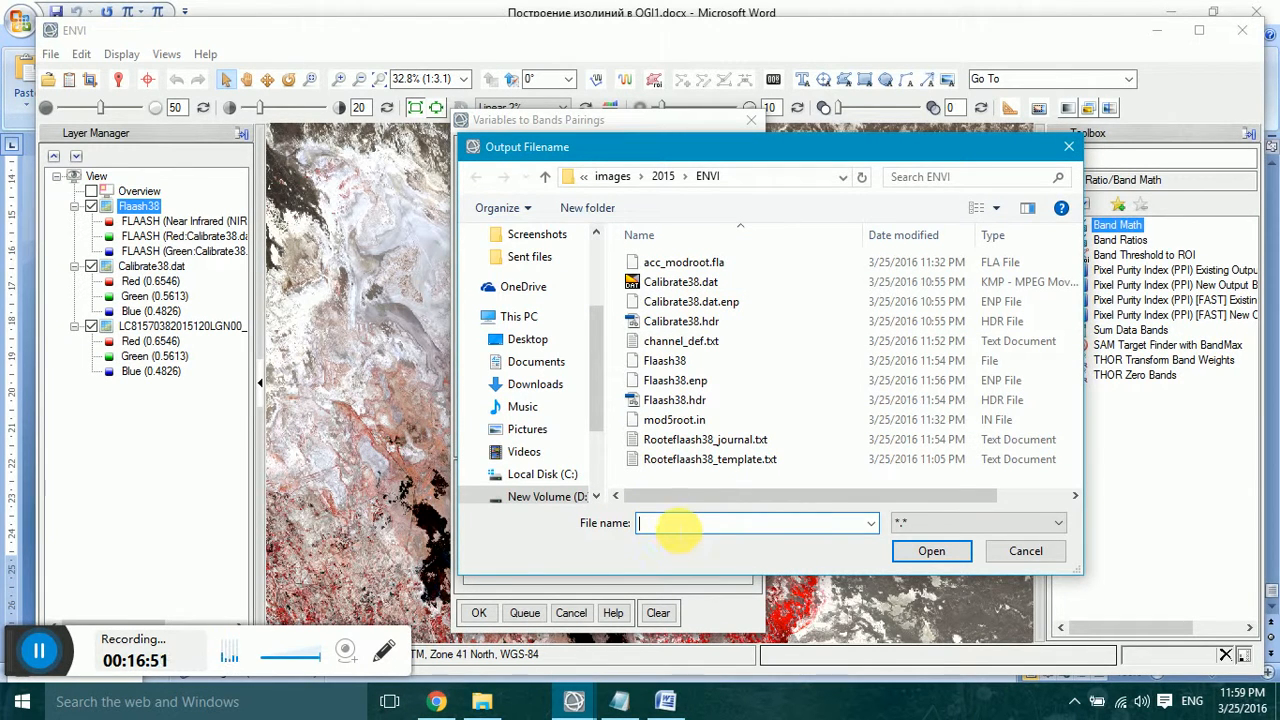
text(an)
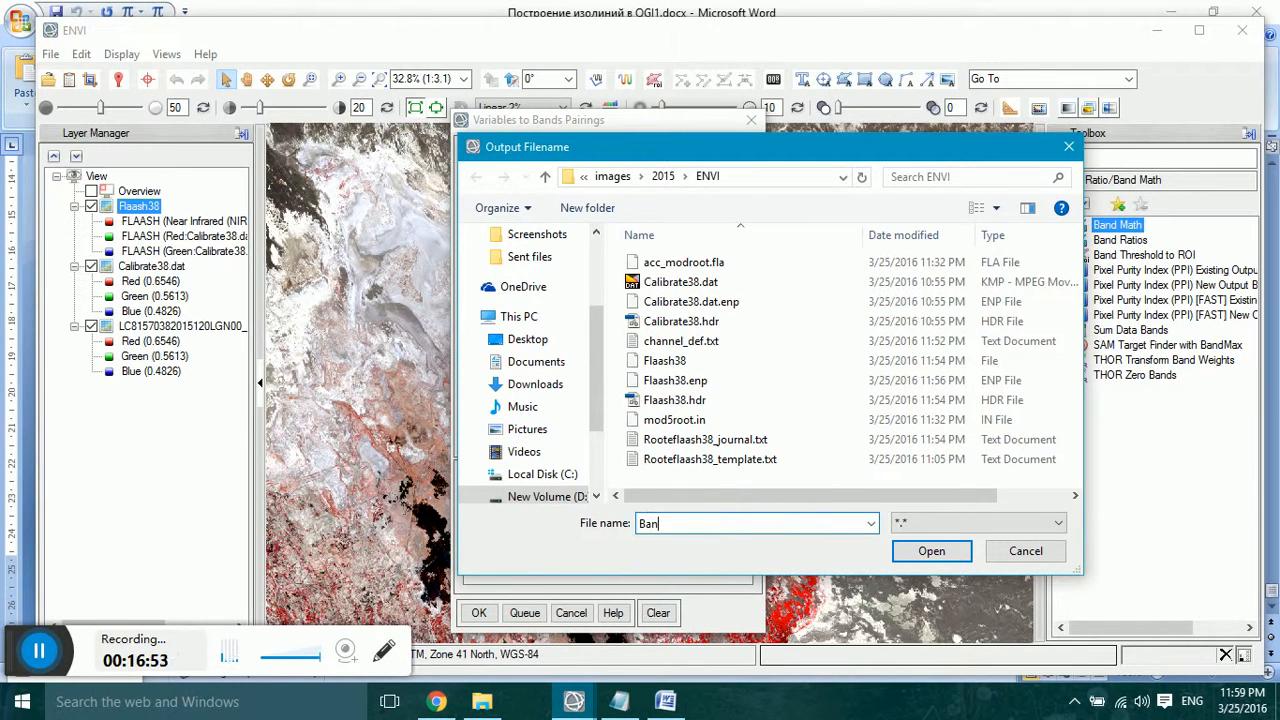
text(dmath38)
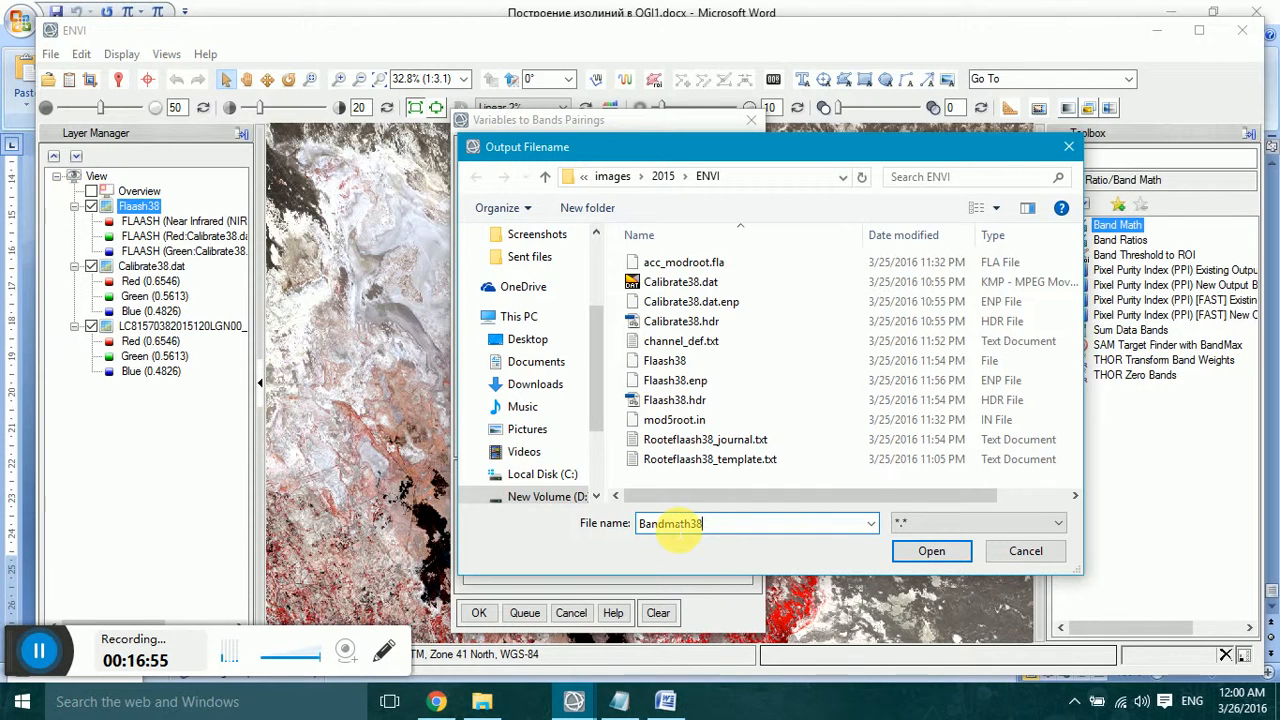
click(932, 549)
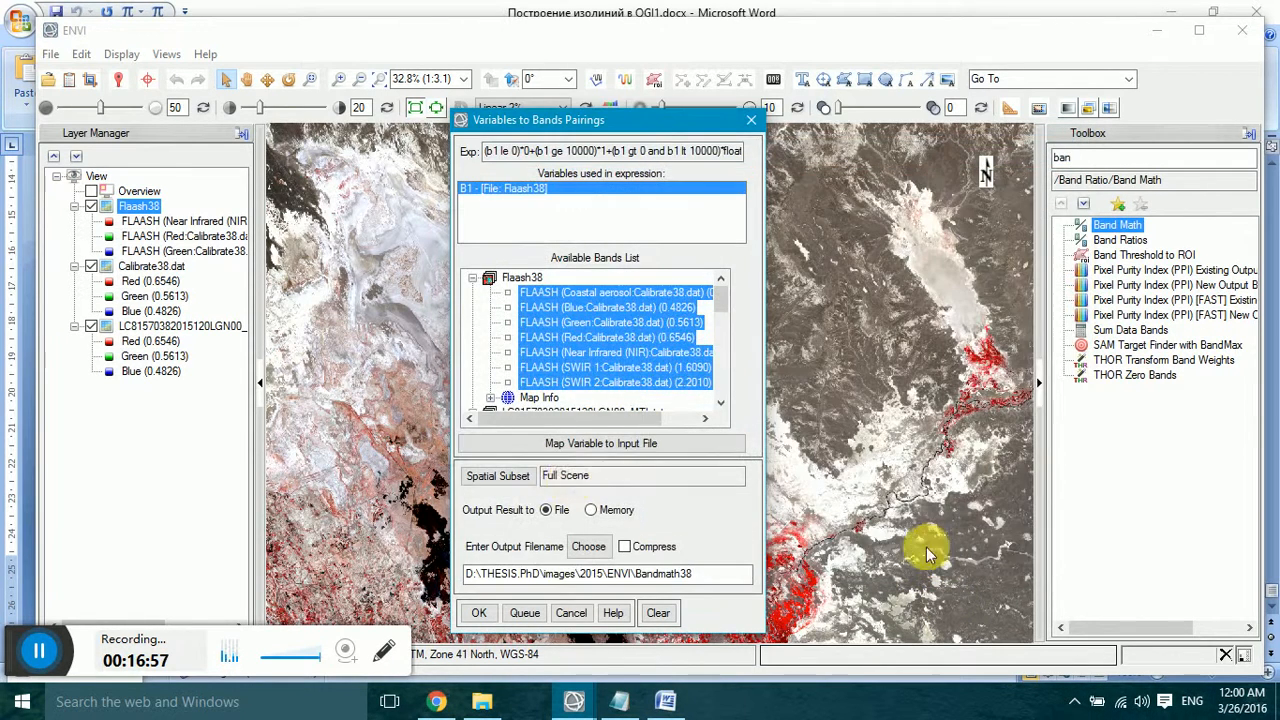
click(483, 613)
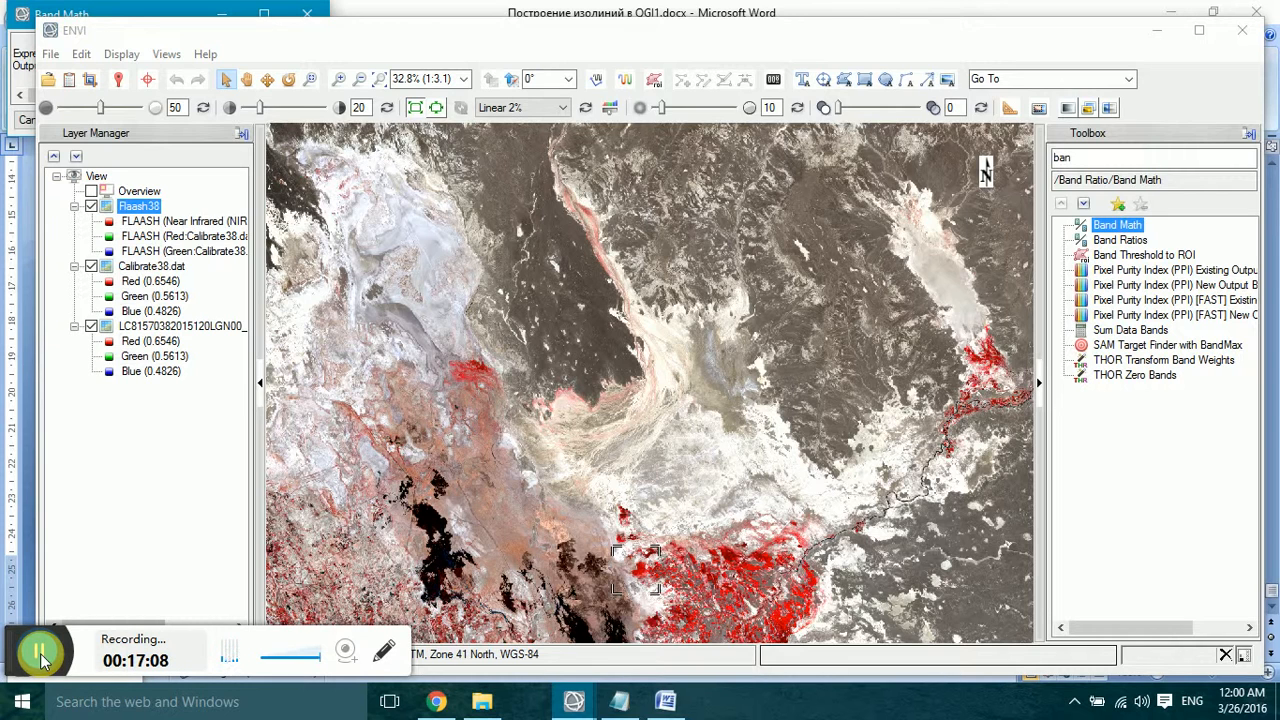
click(40, 658)
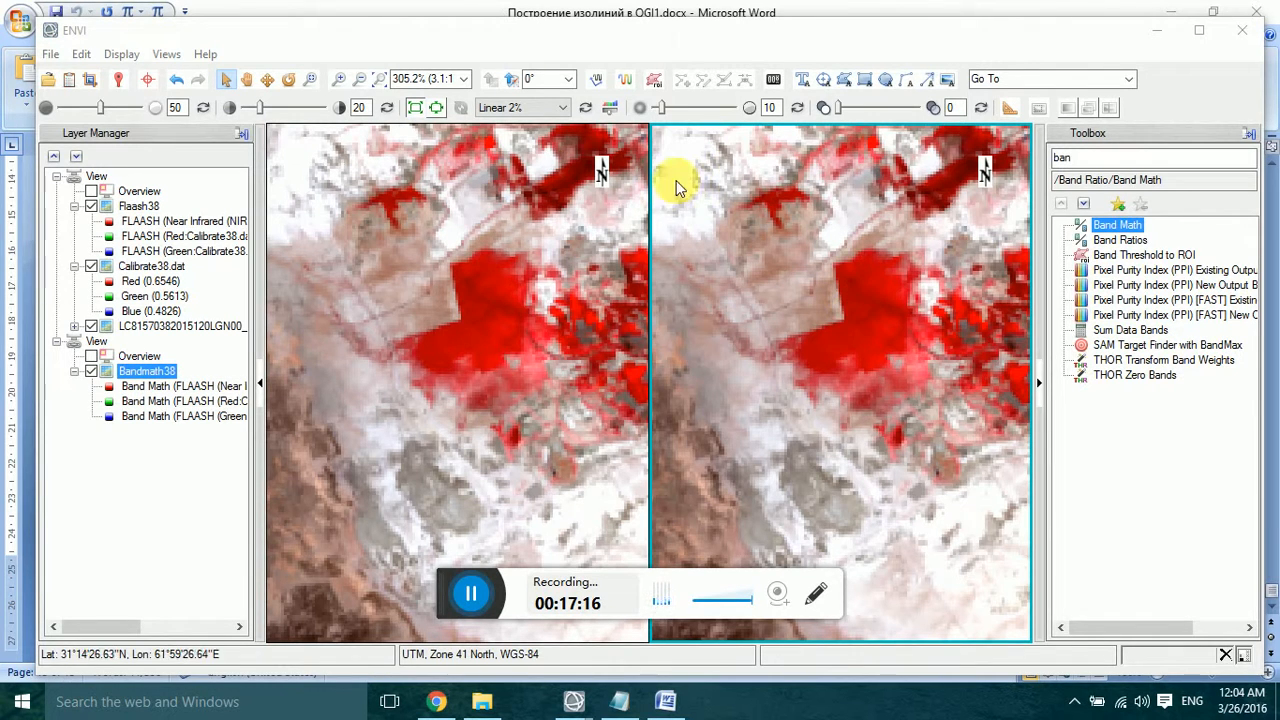
Step: Examine the Bandmath38 spectral profile at points in the red vegetated field, widen its window, and minimize it
click(624, 80)
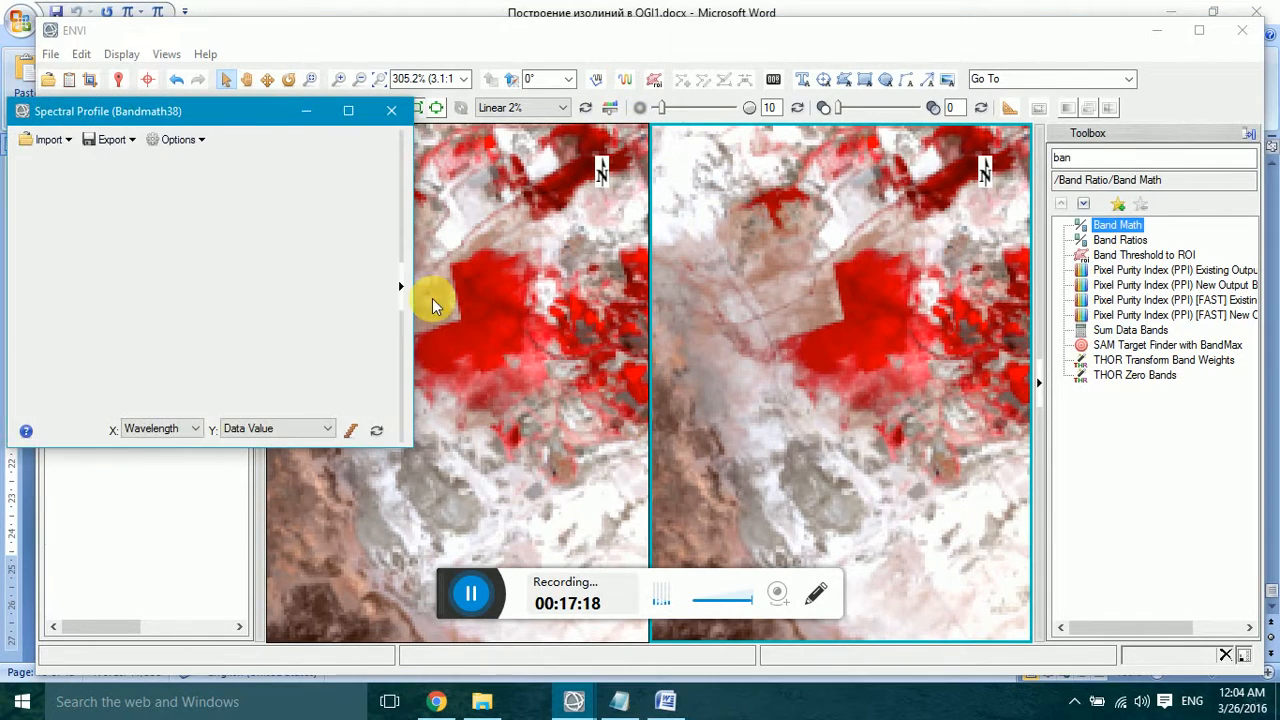
drag(222, 110, 645, 21)
click(858, 365)
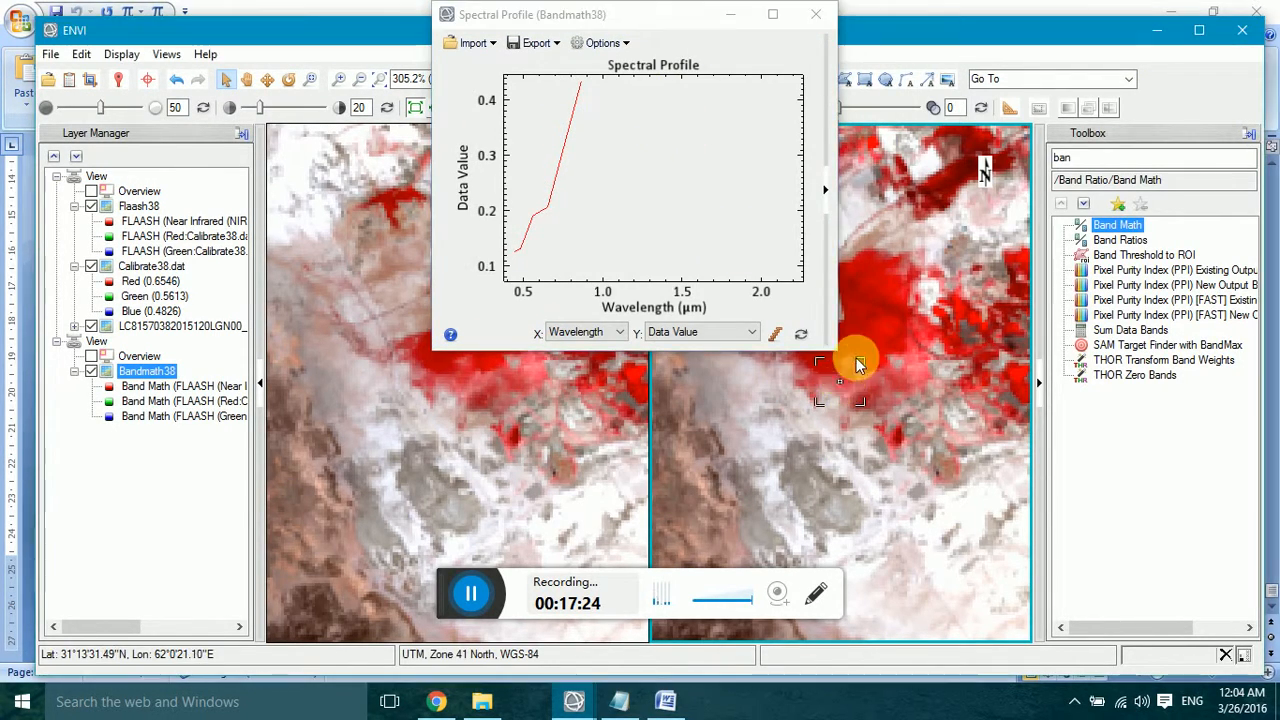
click(866, 330)
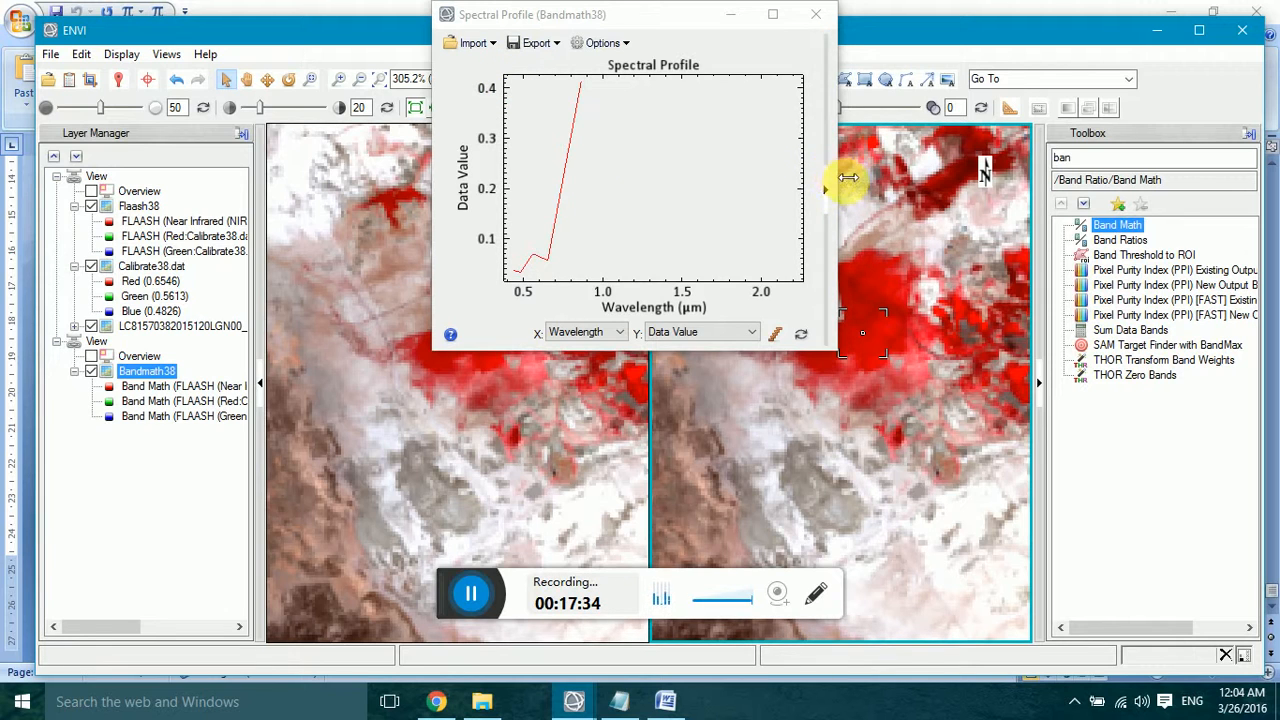
drag(848, 177, 957, 168)
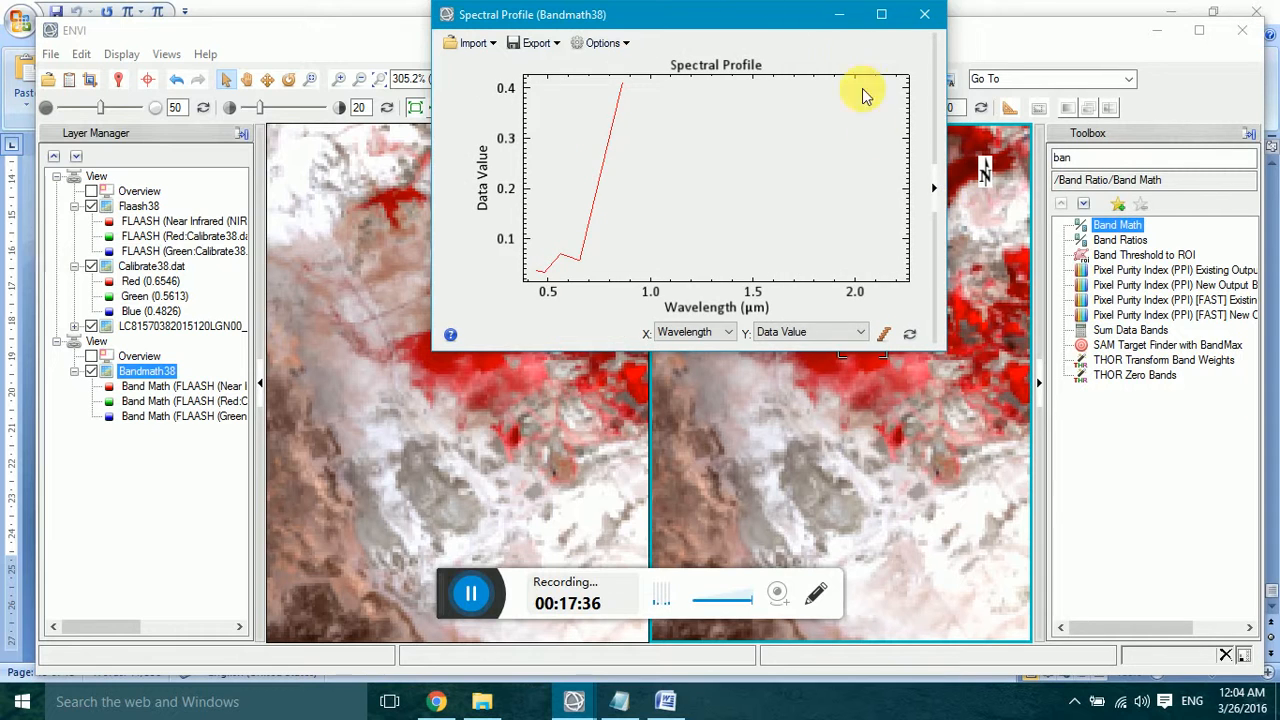
click(846, 18)
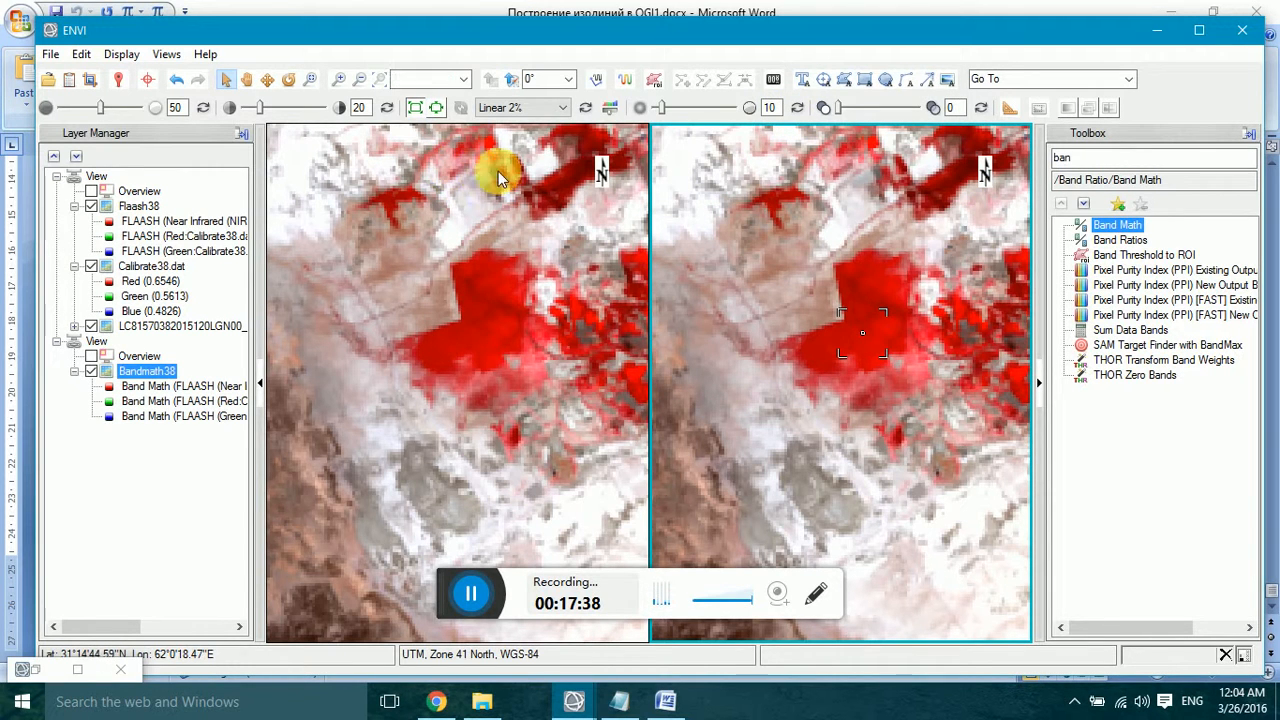
Step: Show the Flaash38 spectral profile for a point in the same red vegetated field
click(295, 136)
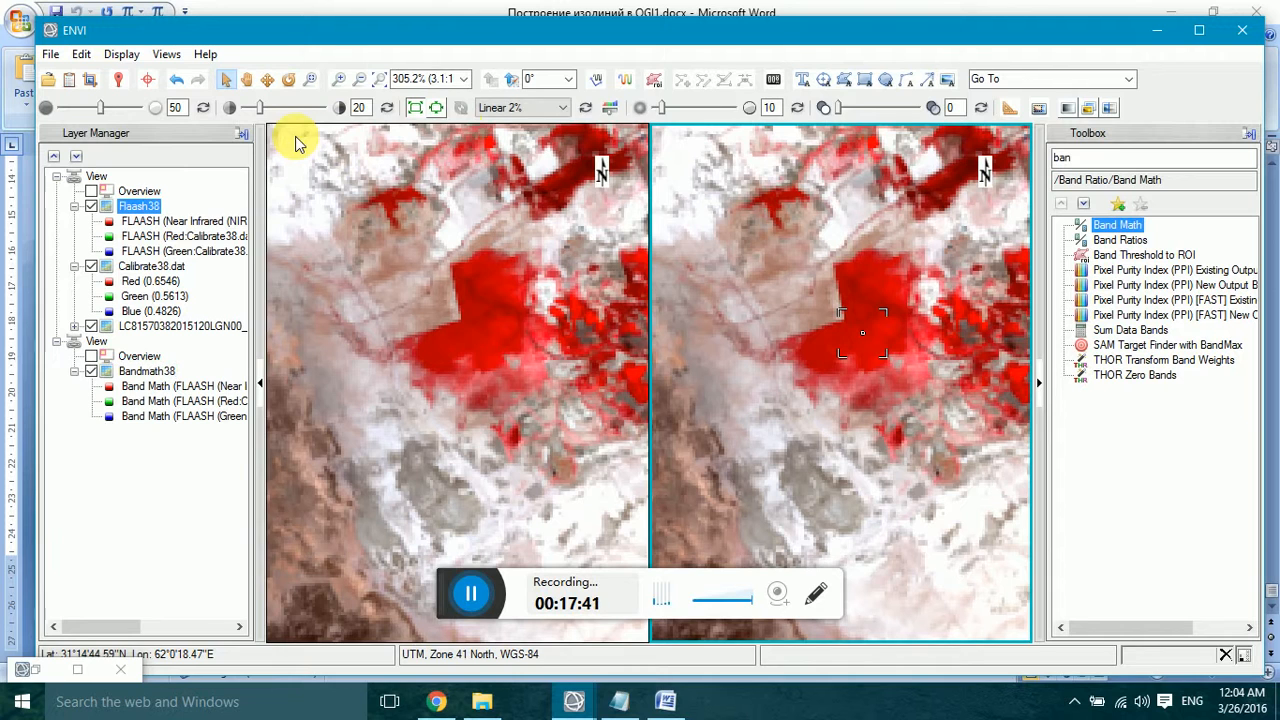
click(621, 78)
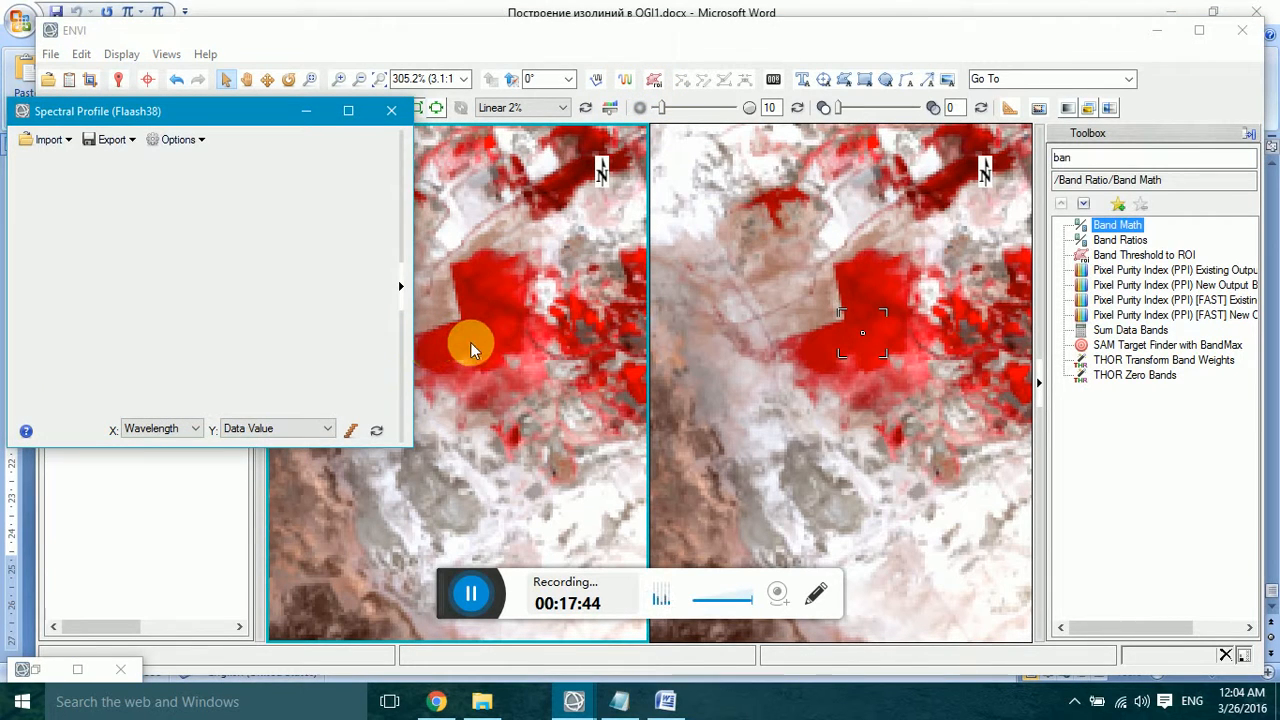
click(470, 344)
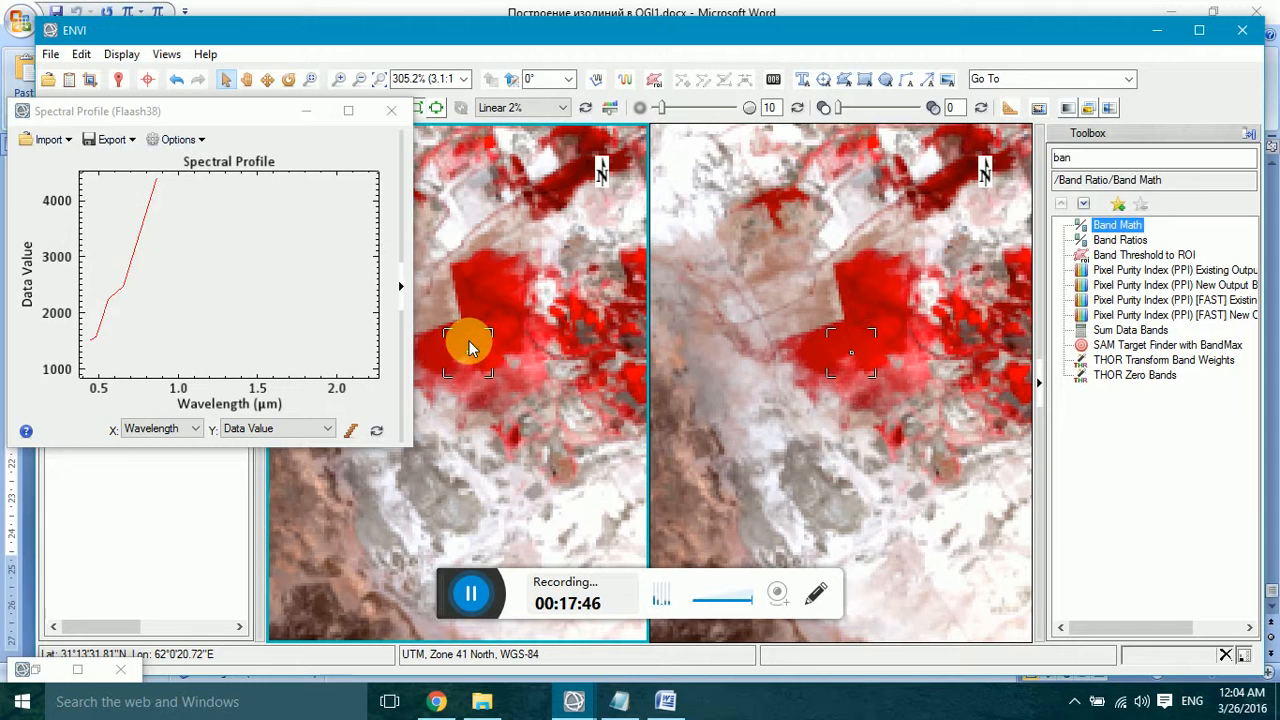
drag(469, 342, 465, 337)
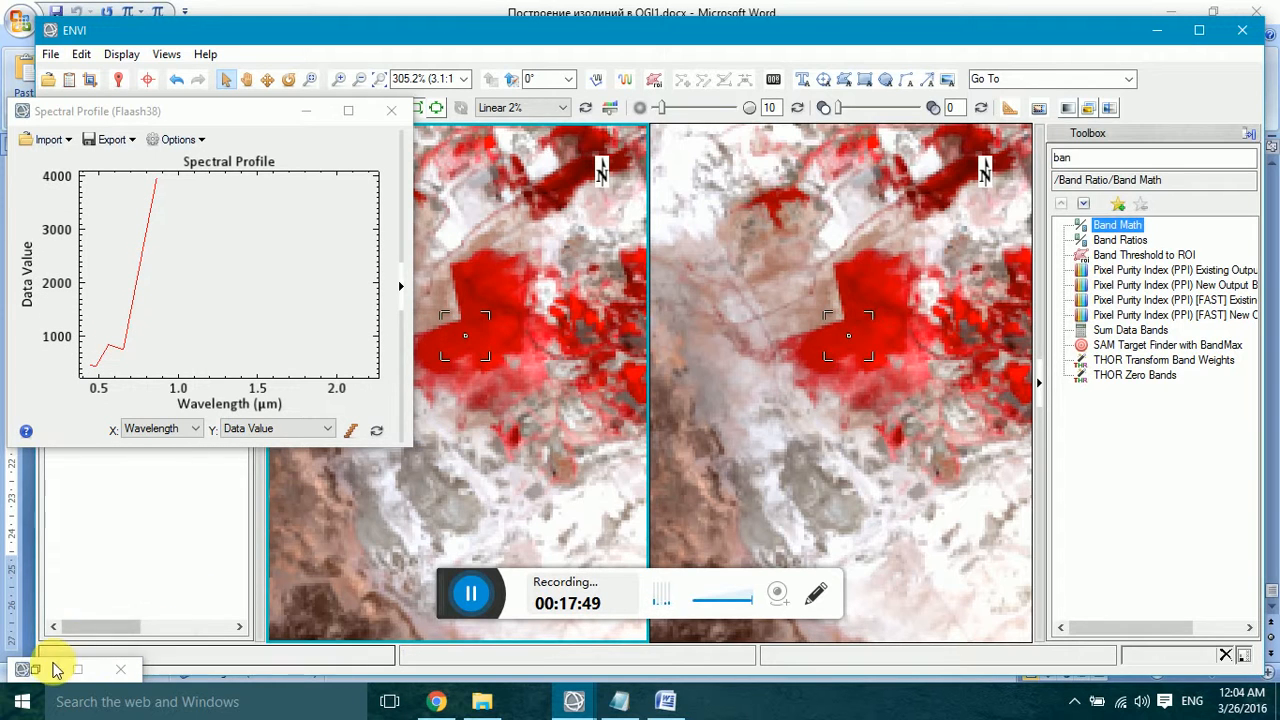
Step: Restore the Bandmath38 profile beside the Flaash38 profile, compare their data value scales, and minimize both windows
click(45, 670)
drag(657, 28, 644, 137)
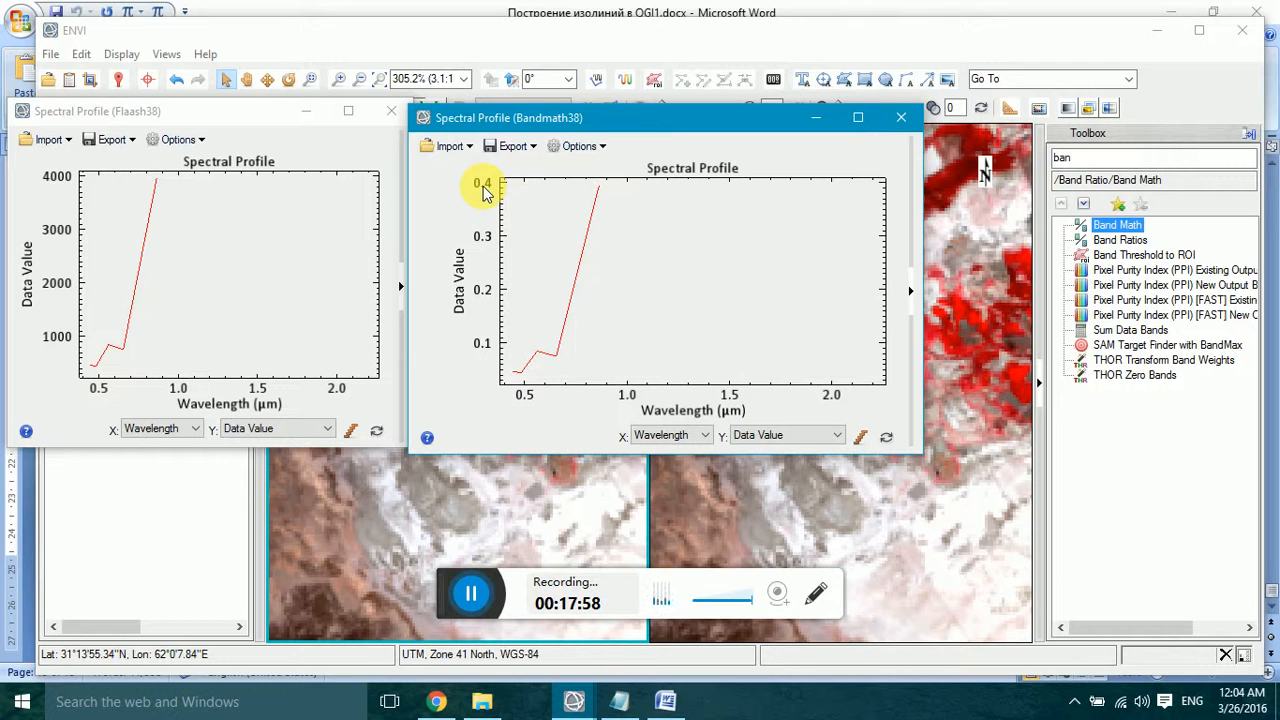
click(818, 117)
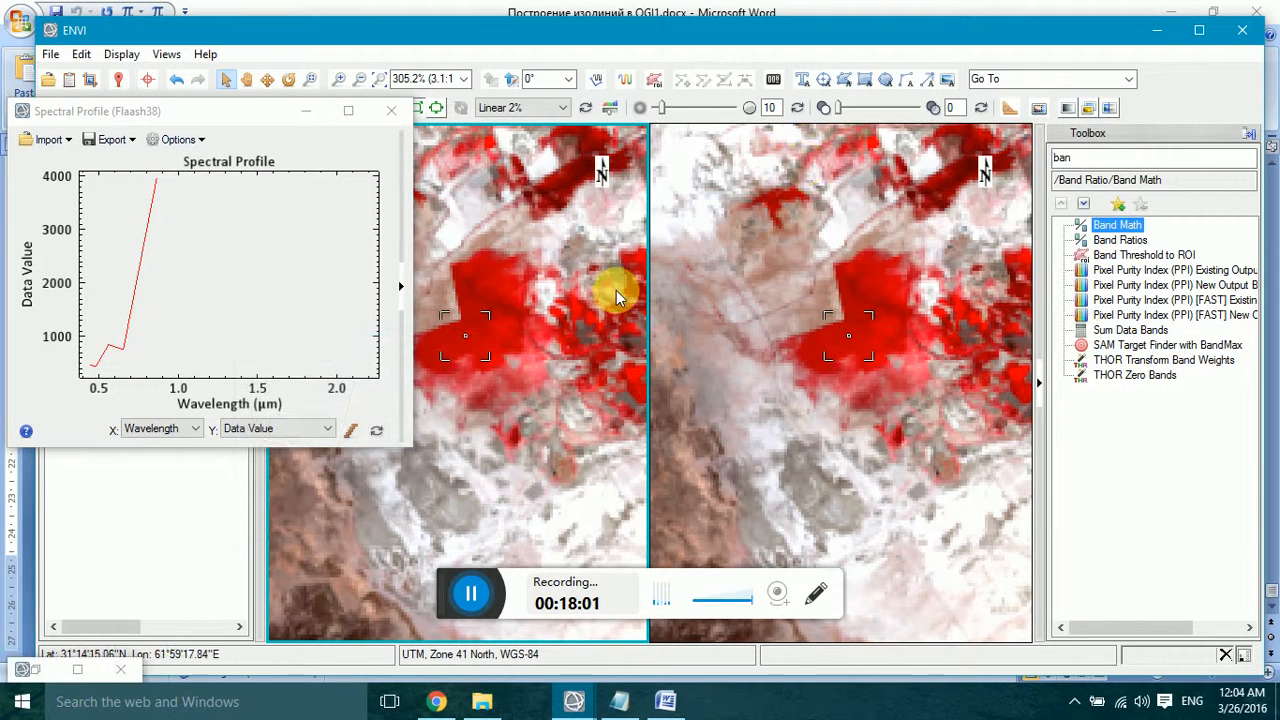
click(305, 111)
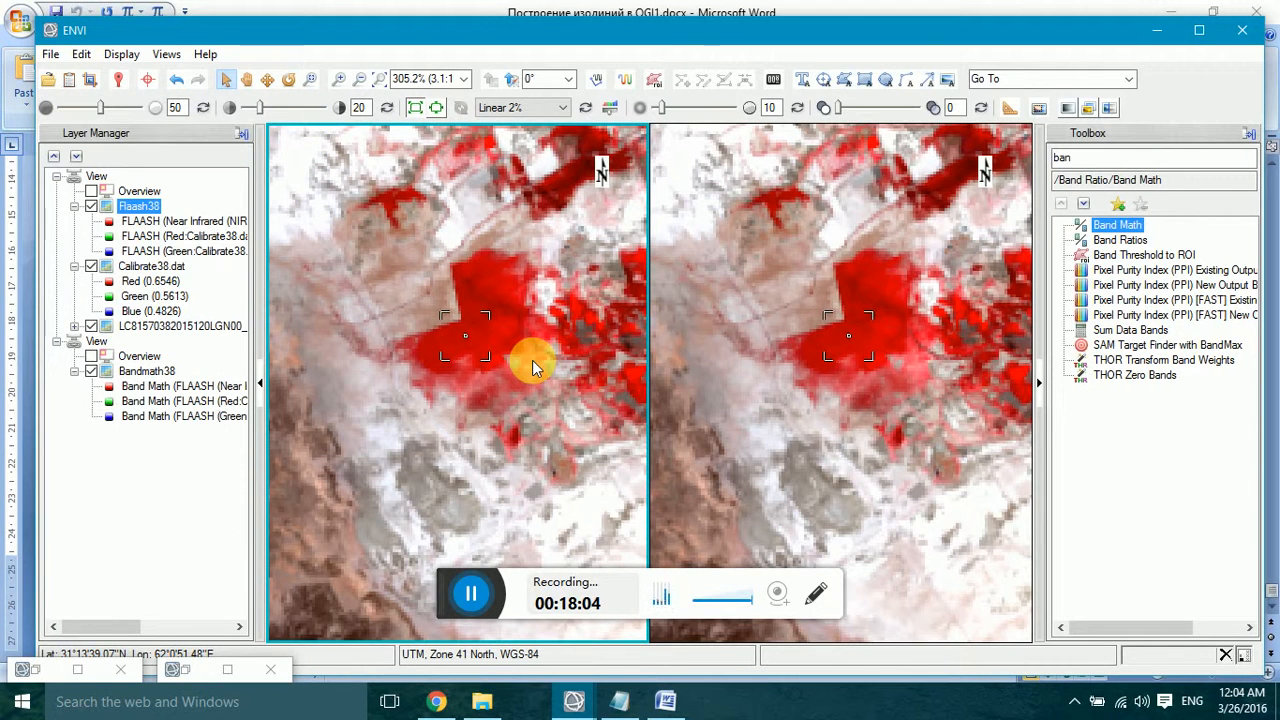